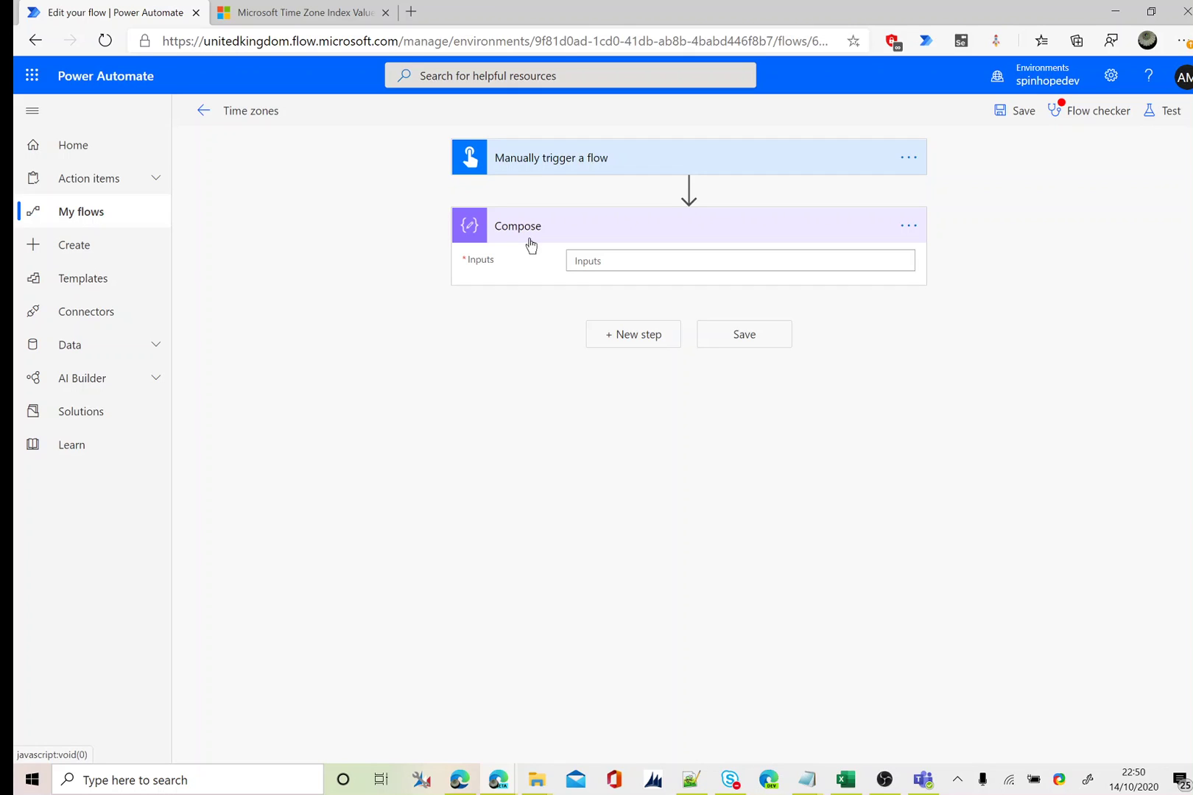
- Set the Compose action's input to the utcNow() expression
click(641, 262)
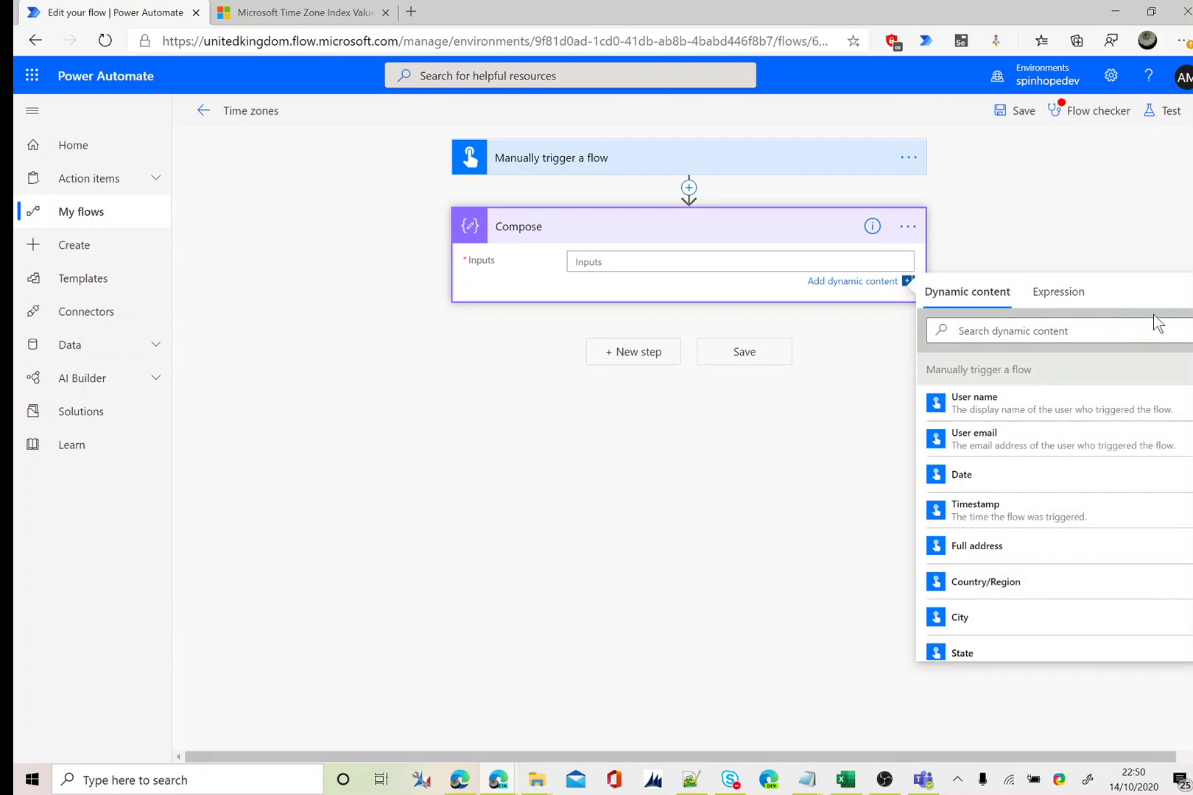
click(1082, 289)
text(utcNow())
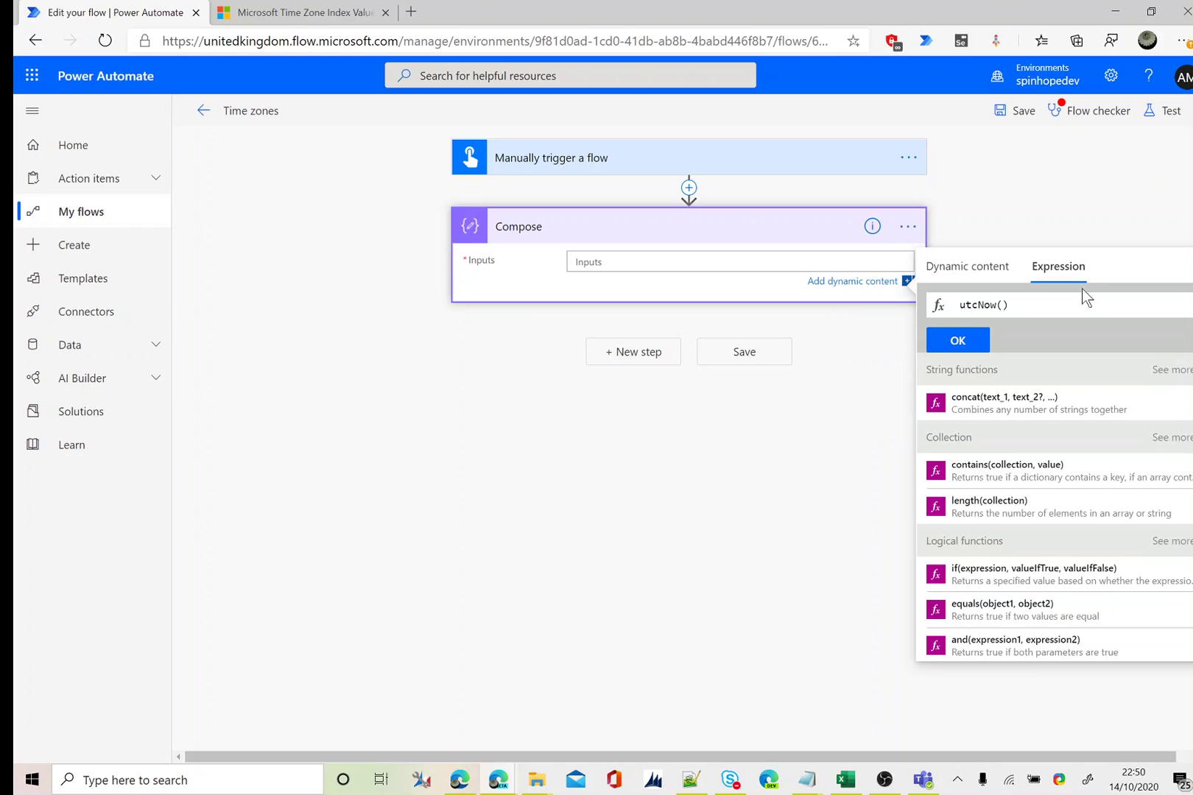
click(965, 340)
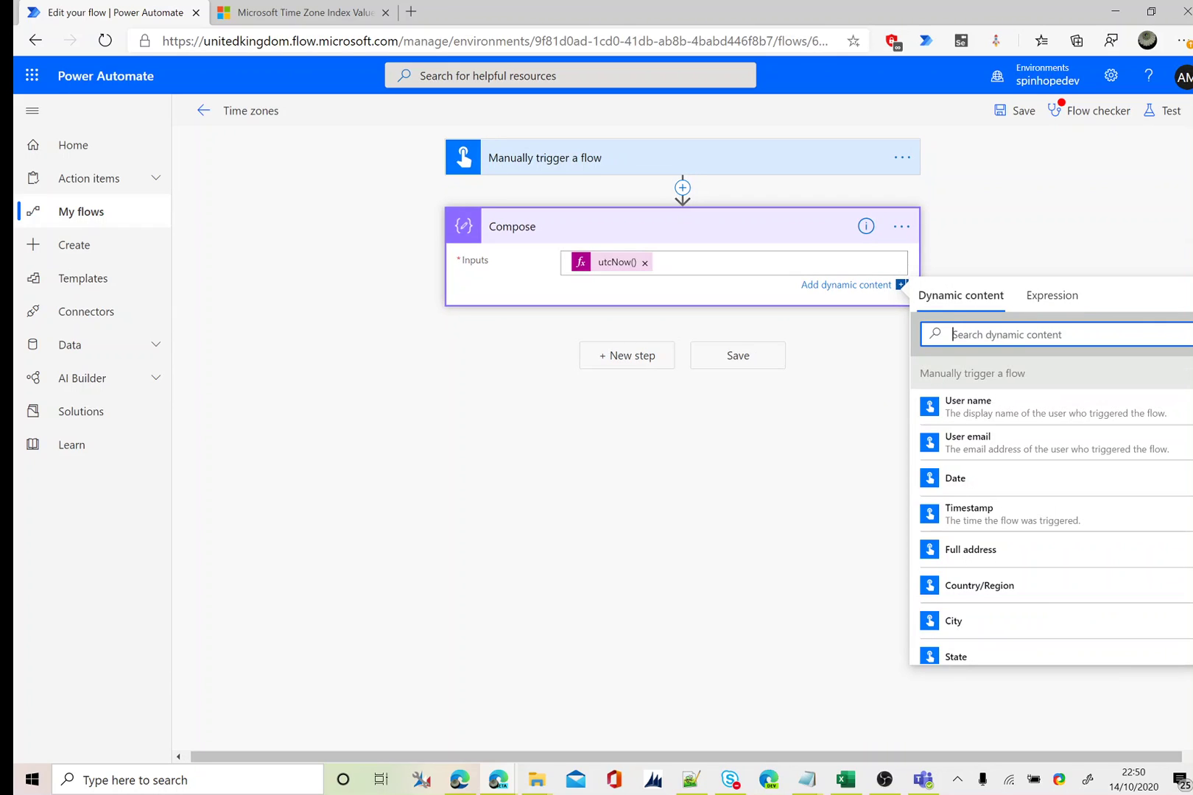
- Save the flow and run a manual test
click(1159, 112)
click(988, 220)
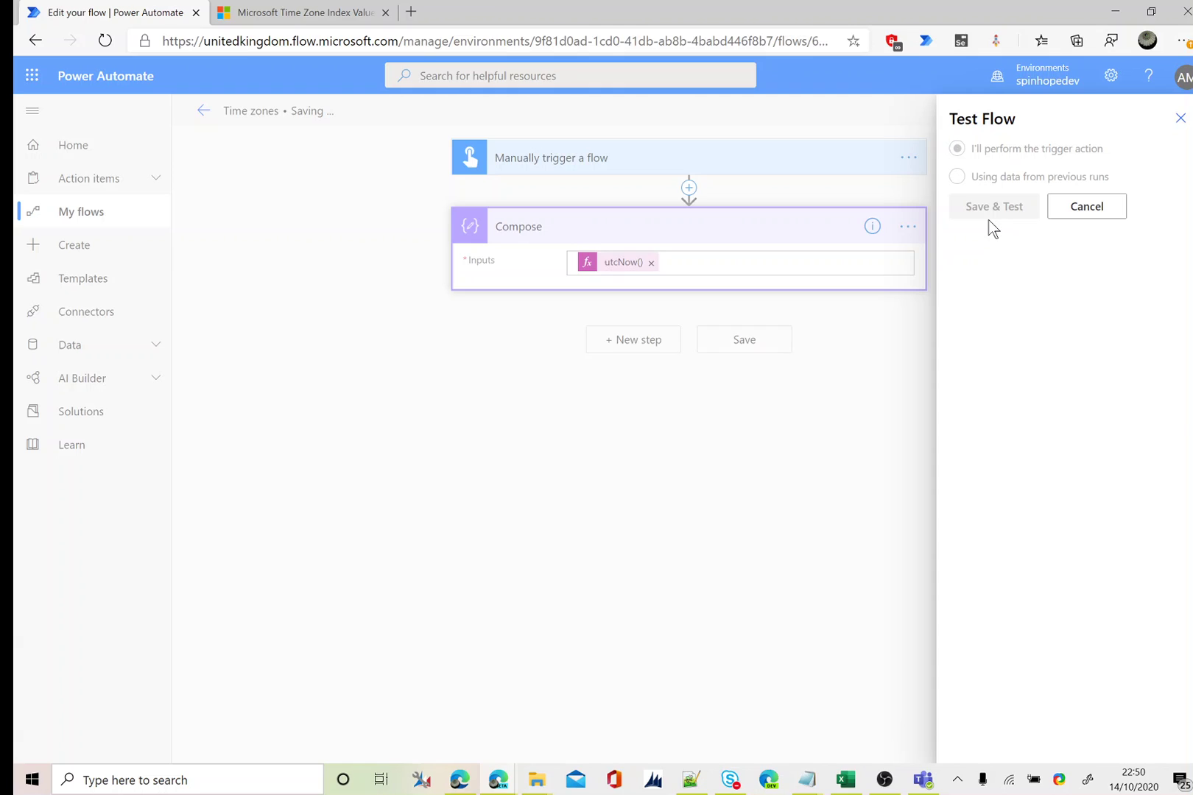
click(988, 737)
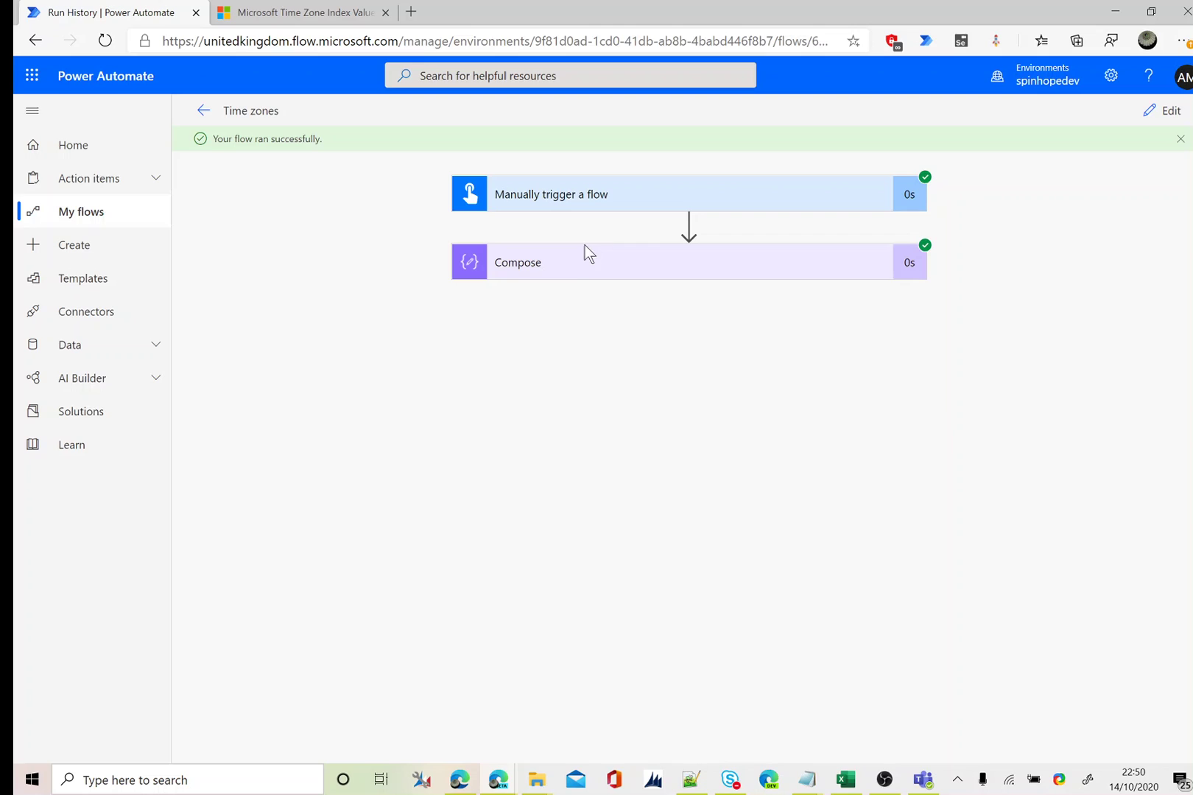
- Inspect the Compose output and highlight 21:50 in the 2020-10-14T21:50:33.2118717Z timestamp
click(582, 258)
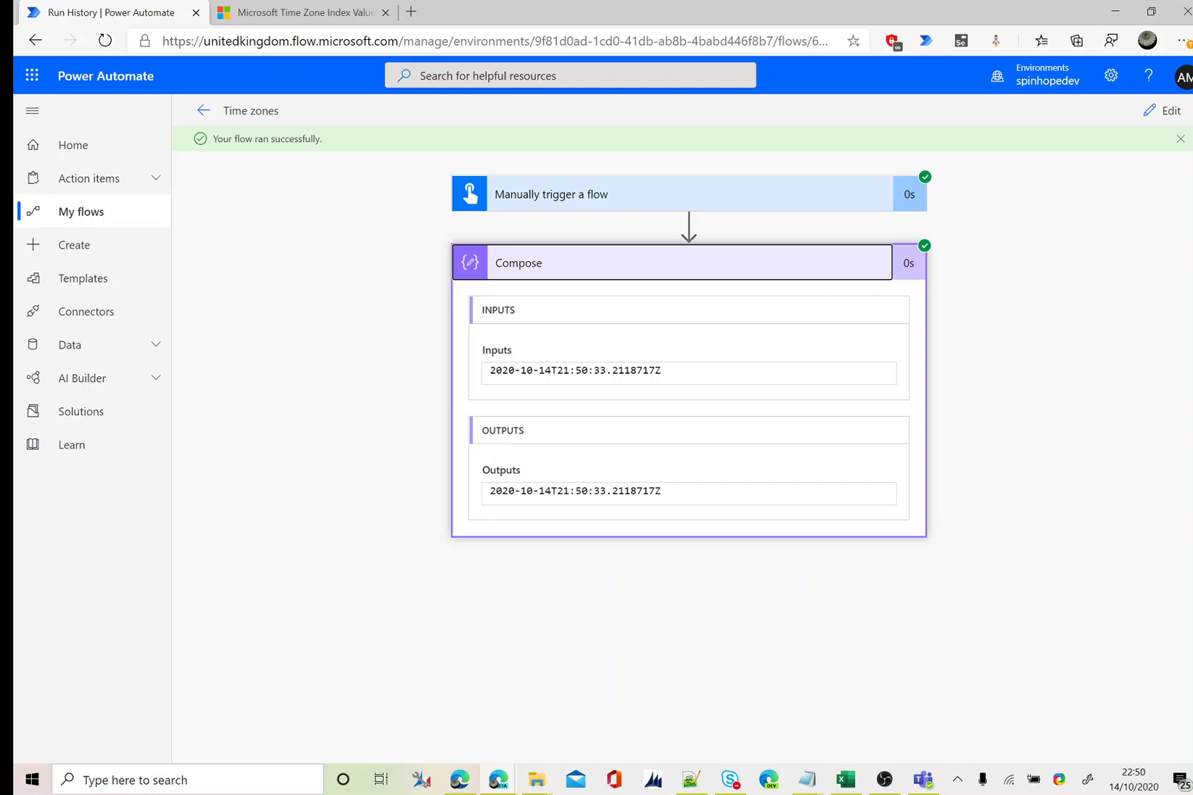
drag(558, 370, 588, 370)
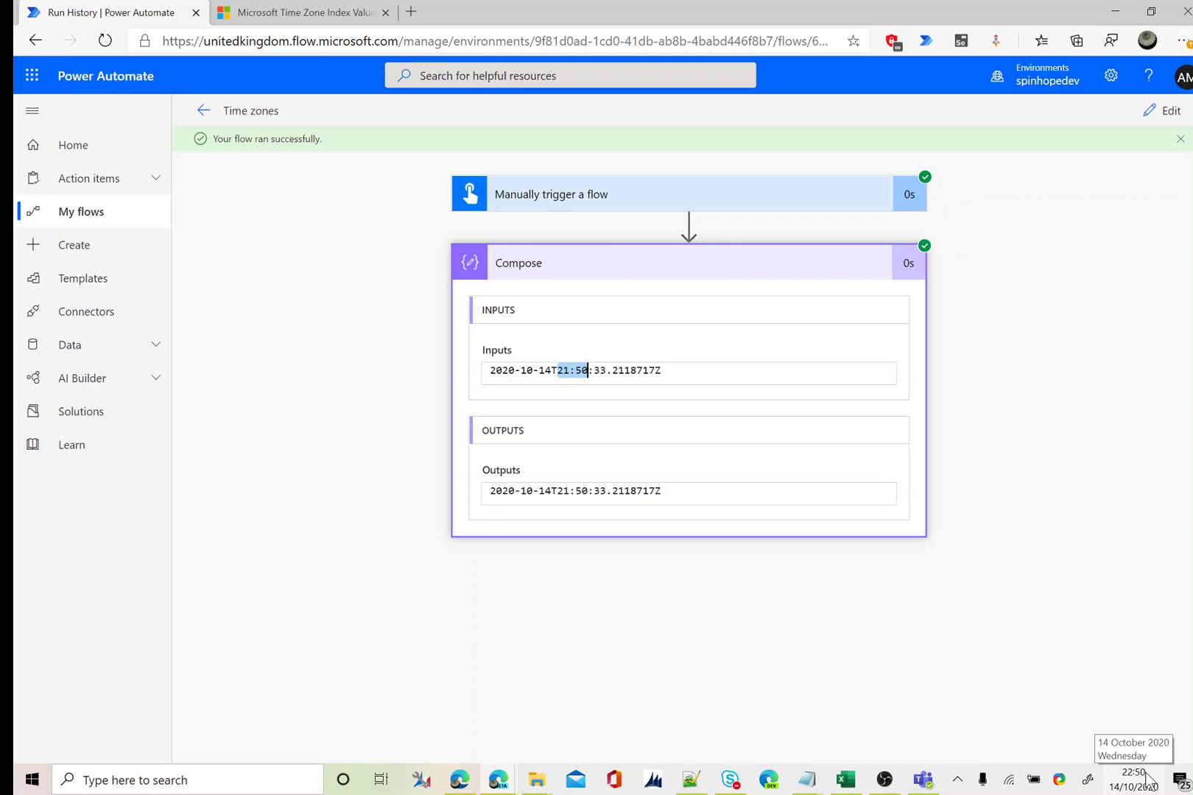
- Replace the Compose utcNow() input with a formatDateTime(utcNow(),'HH:mm') expression
click(1163, 112)
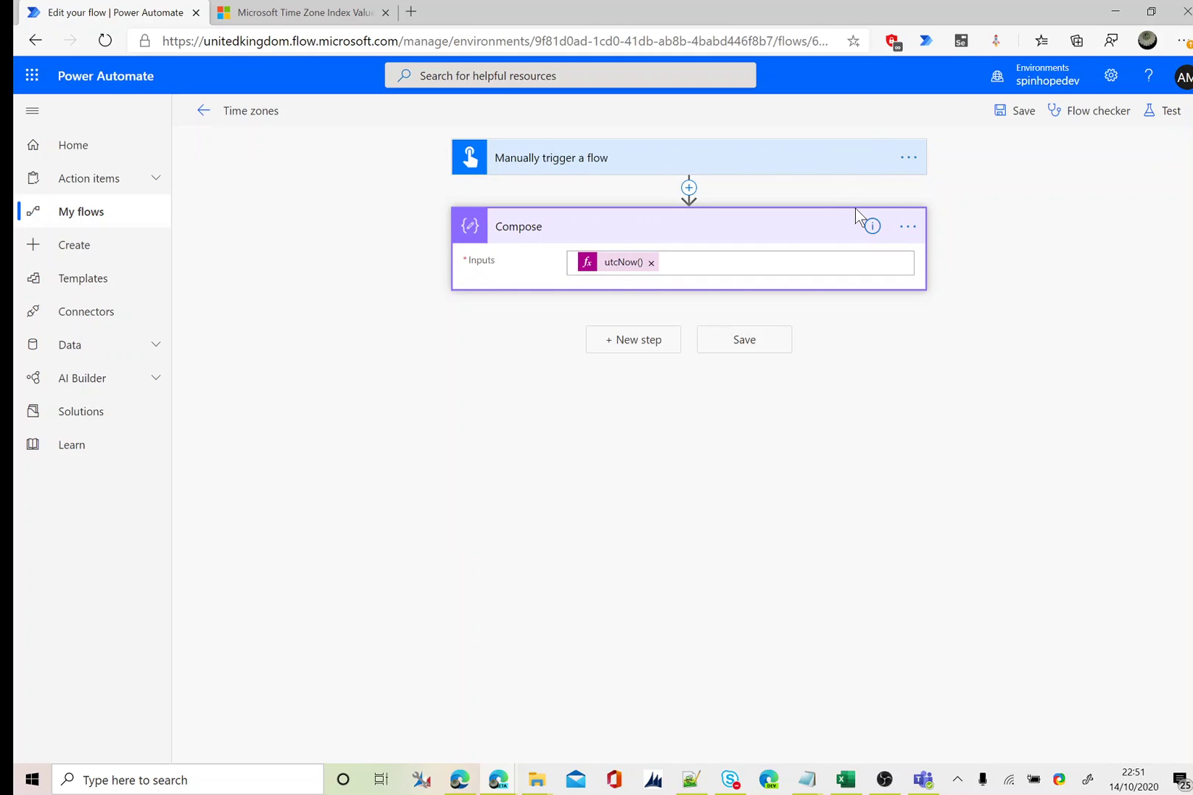
click(651, 263)
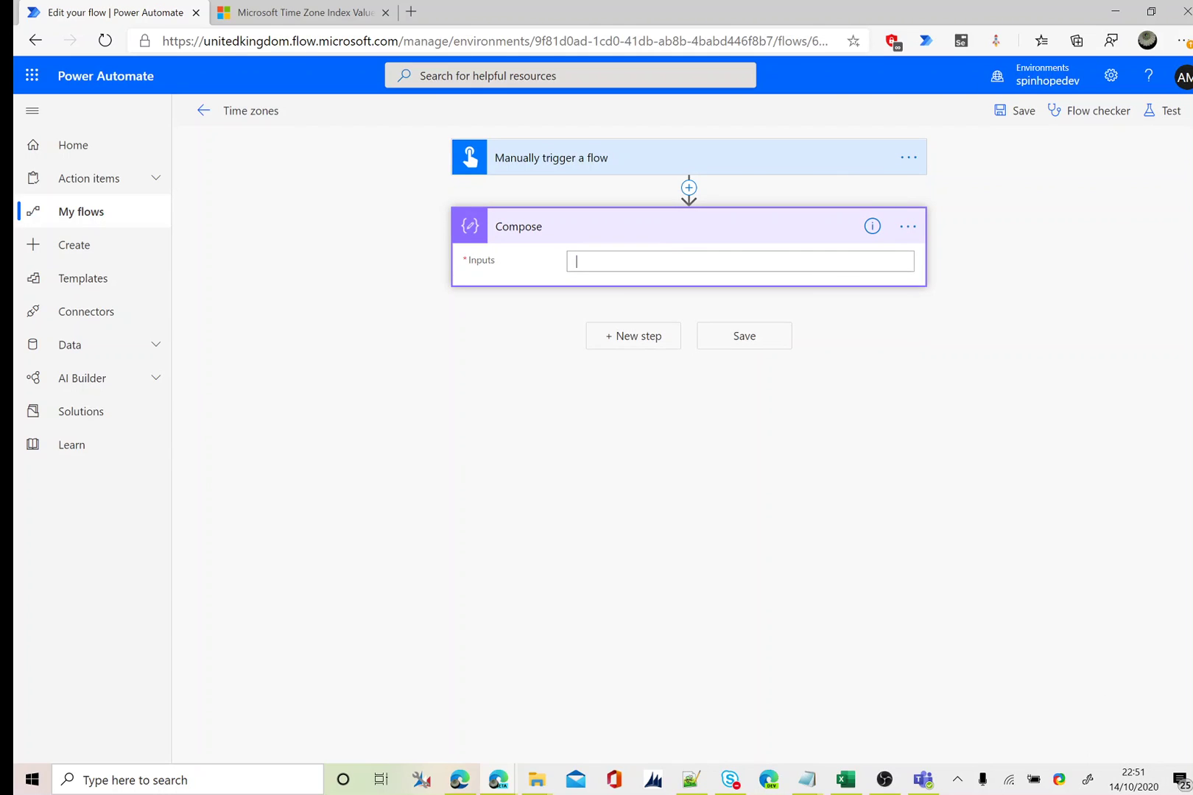
click(1051, 295)
text(form)
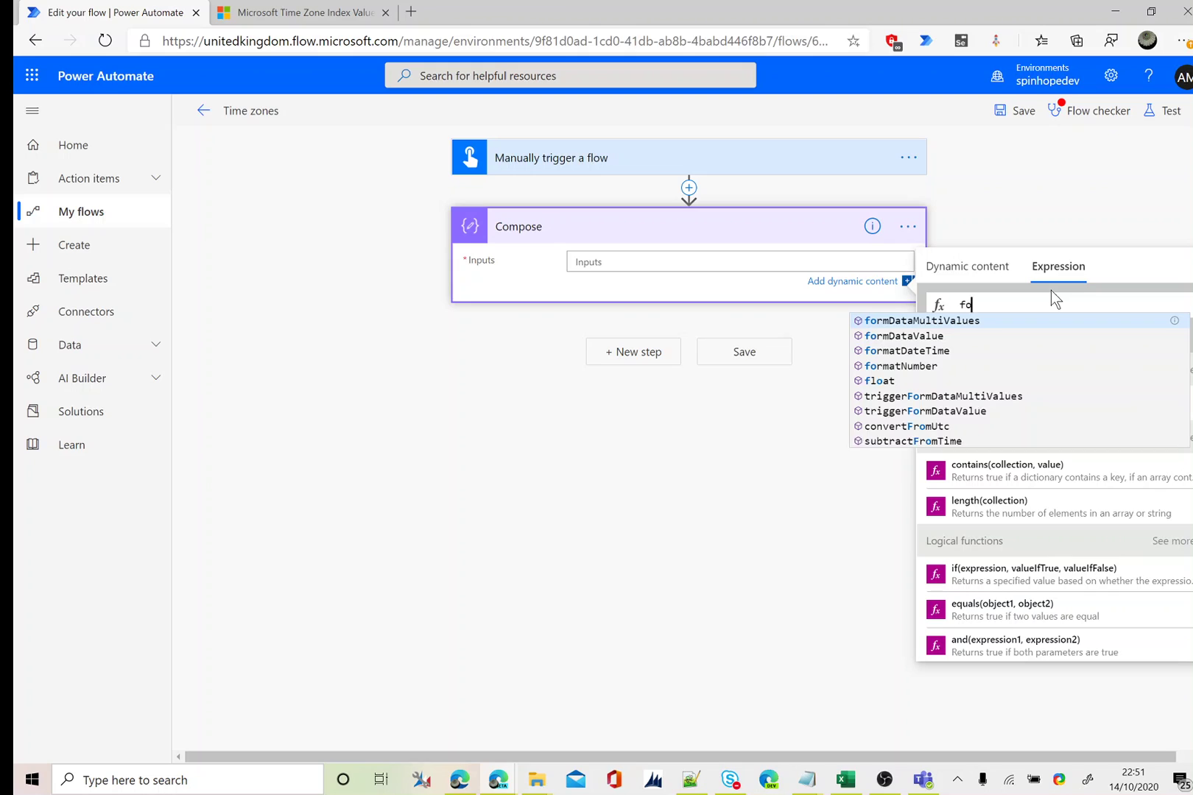
key(Down)
key(Down)
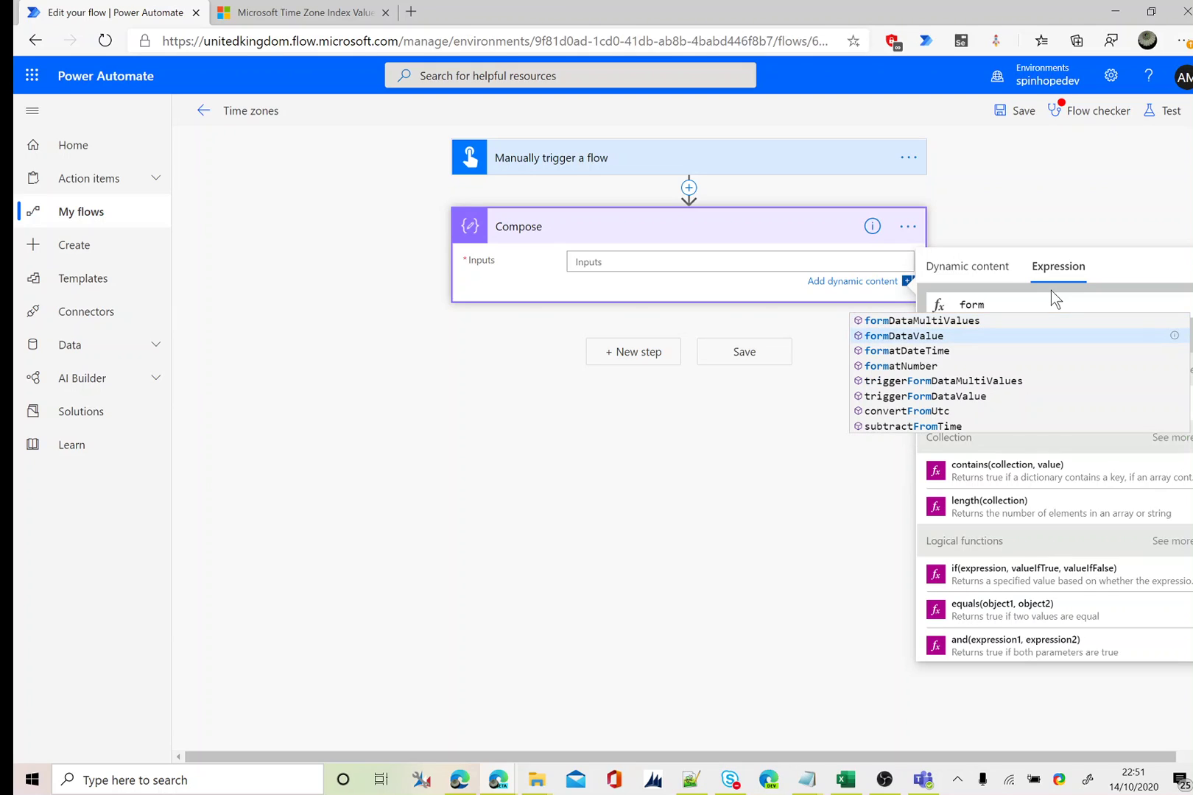
key(Tab)
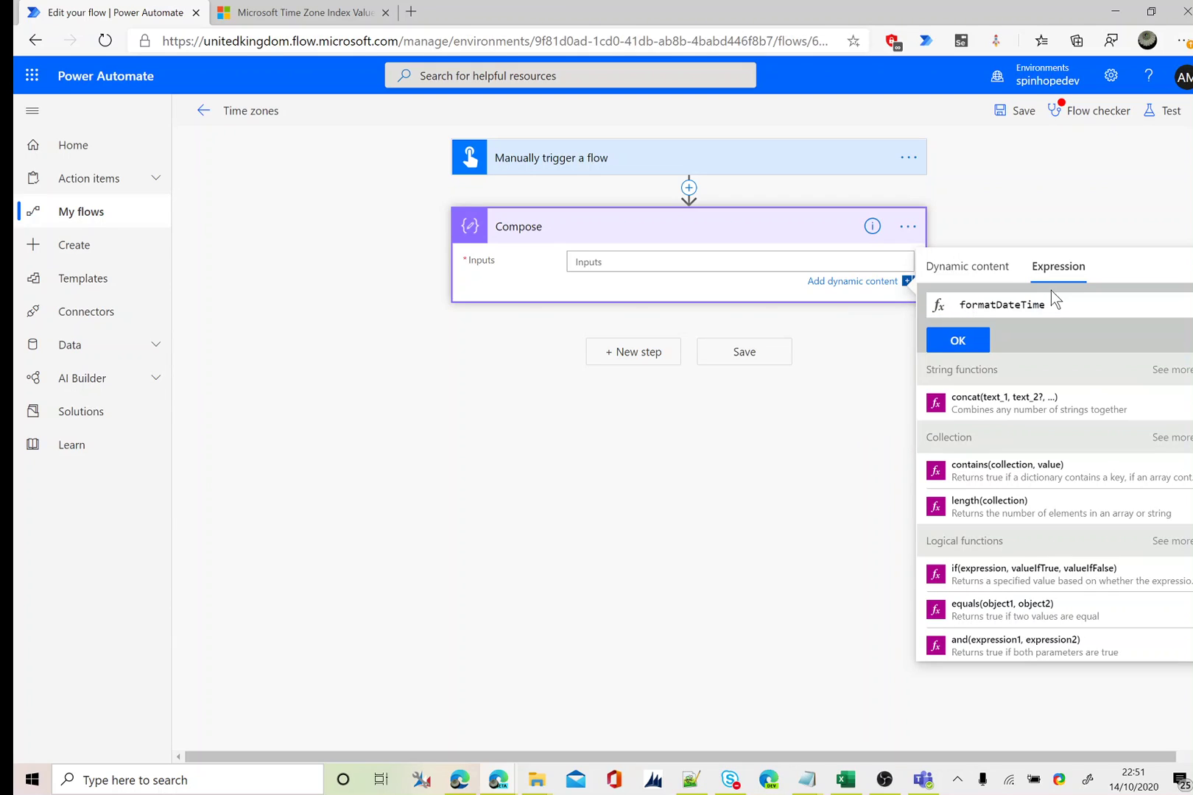
text((ut)
key(Tab)
text(())
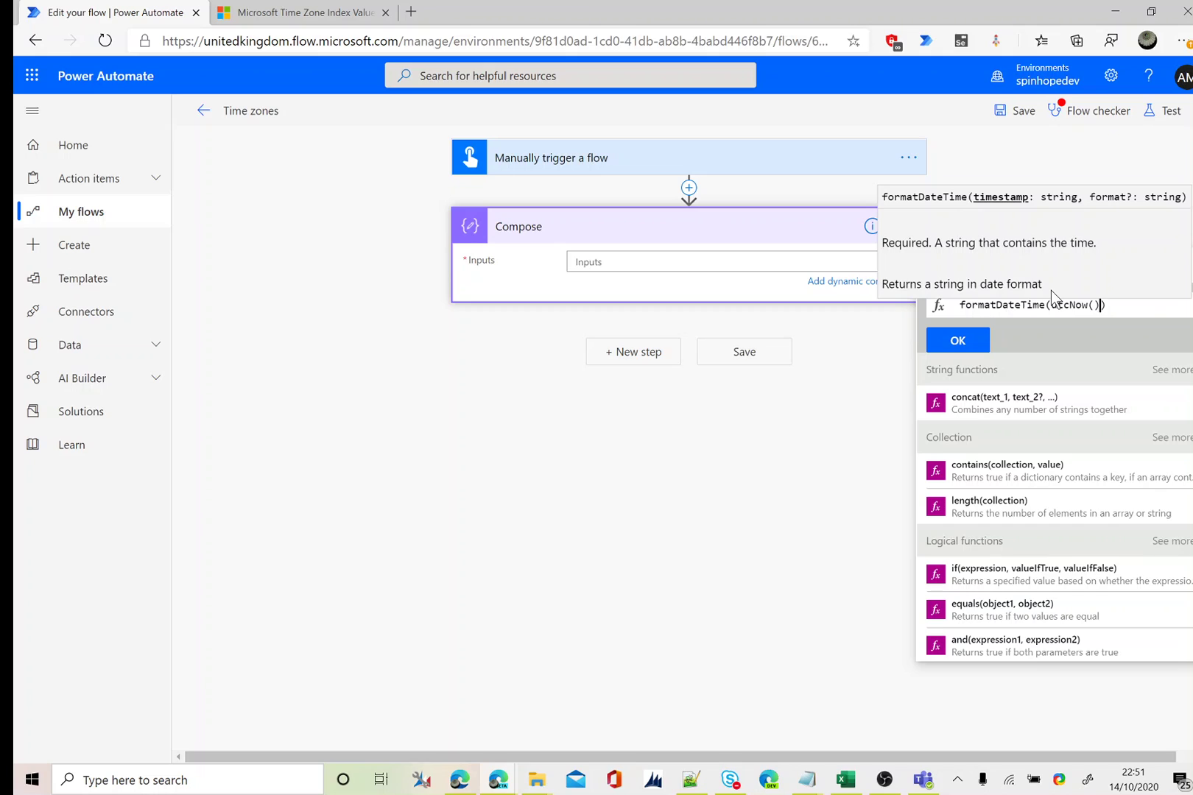
text(,'')
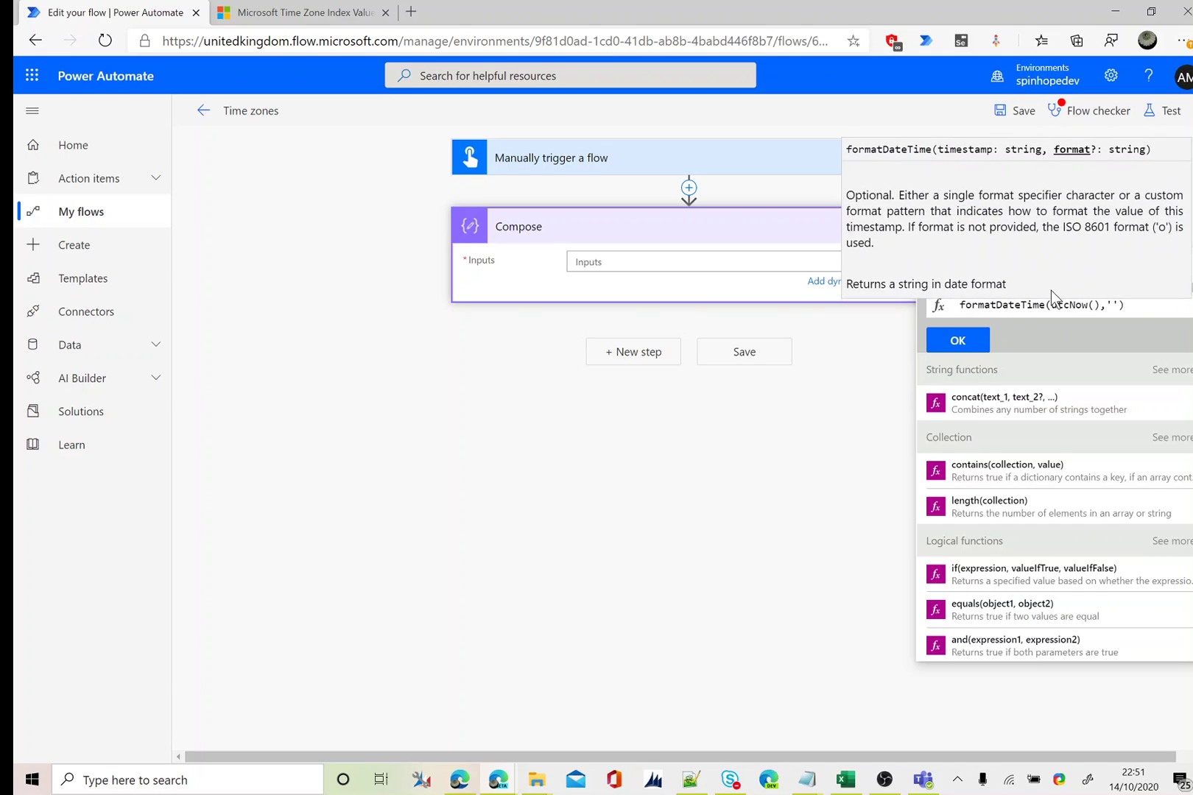
text(HH:)
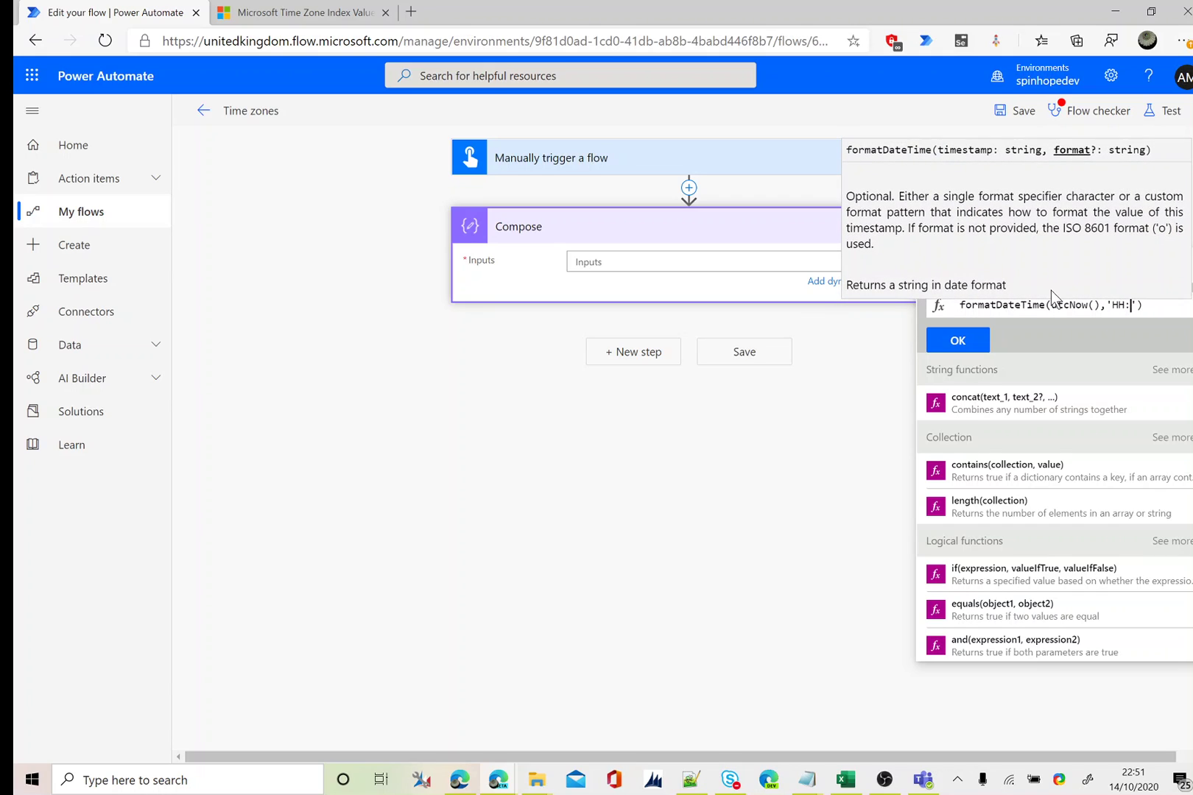
text(mm)
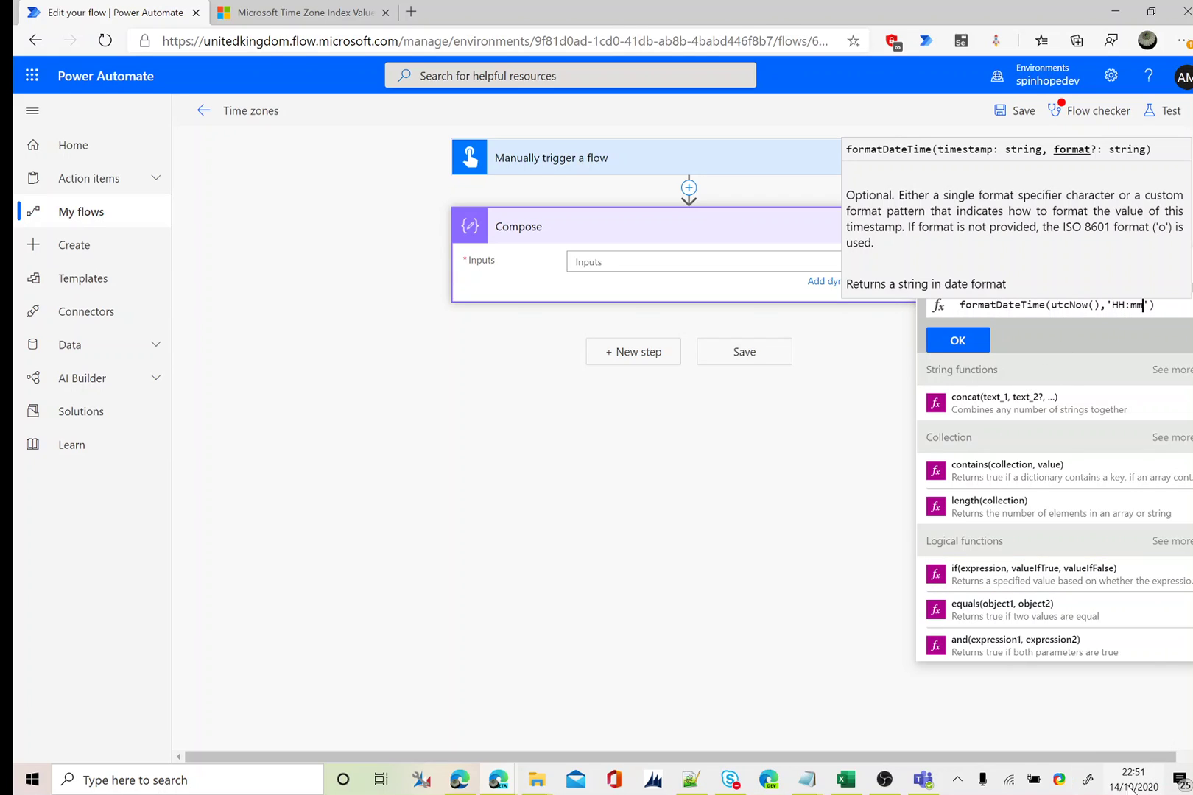
- Apply the formatDateTime expression, then save and run a test of the flow
click(950, 337)
click(1157, 116)
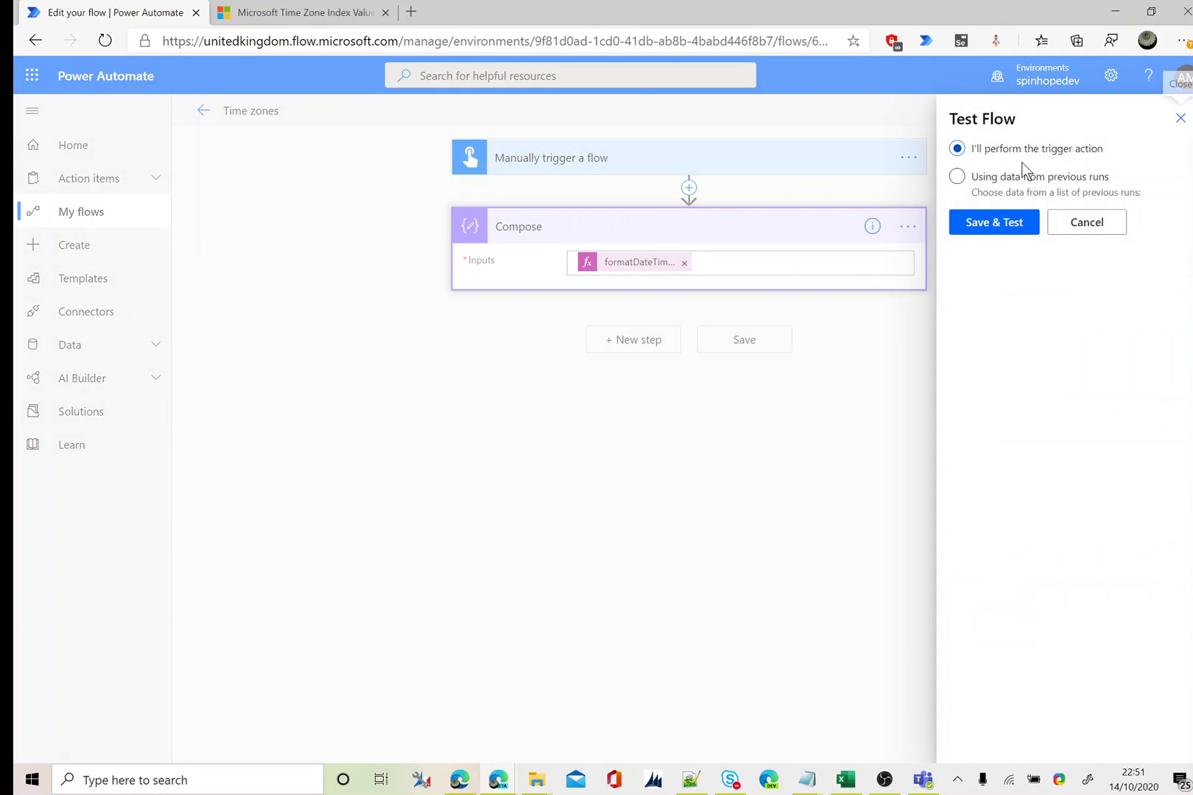
click(983, 225)
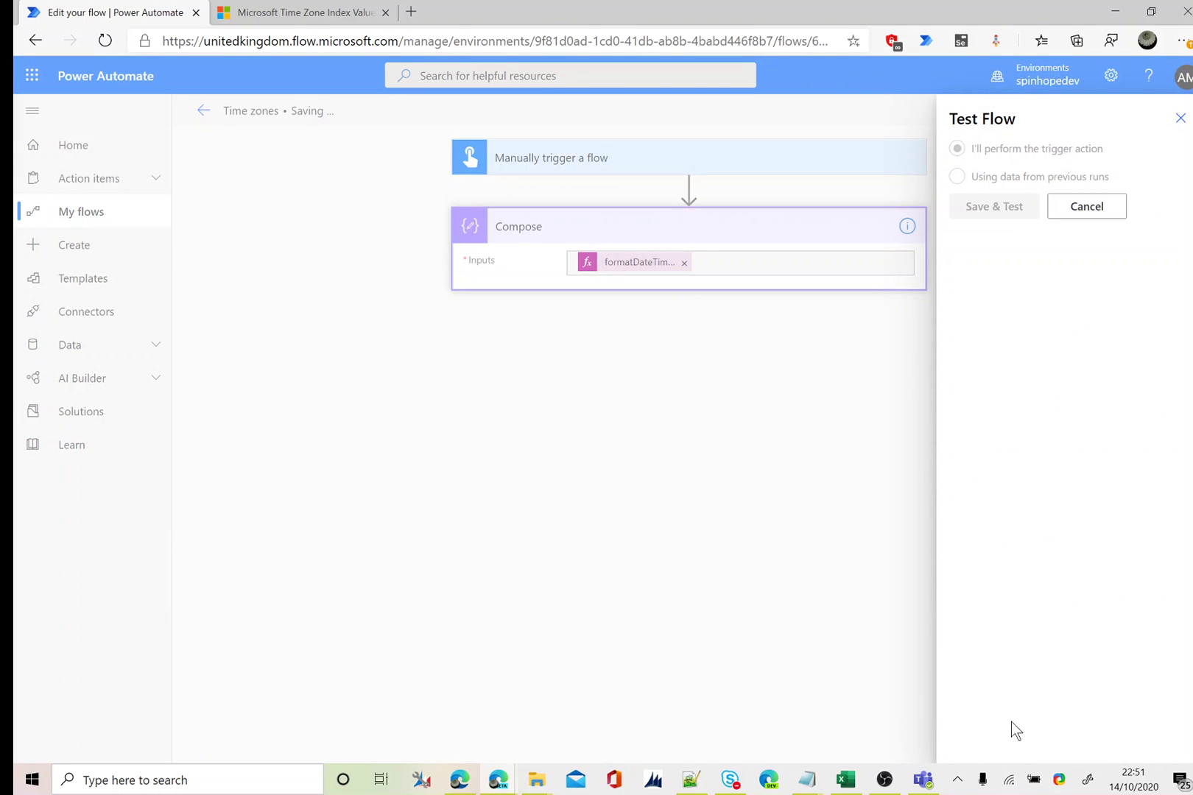
click(986, 734)
click(982, 736)
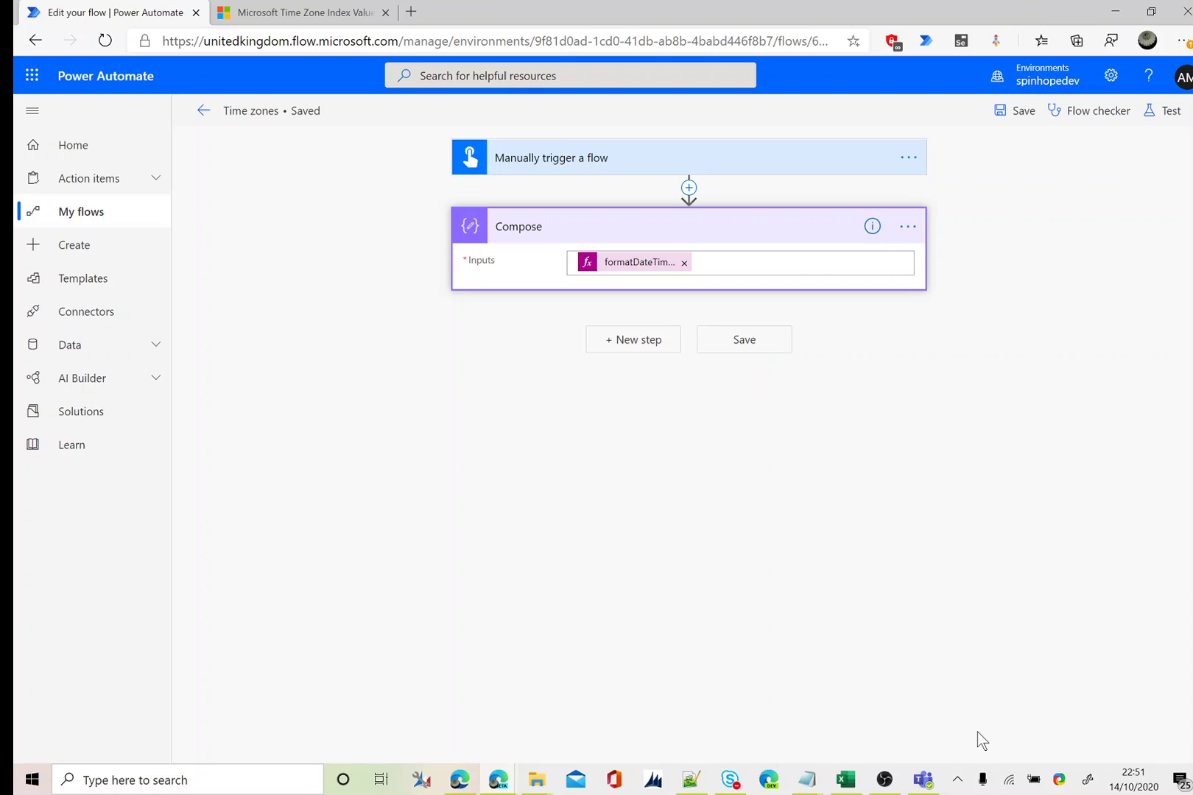
- Confirm the Compose output reads 21:51, then return to the flow editor
click(640, 272)
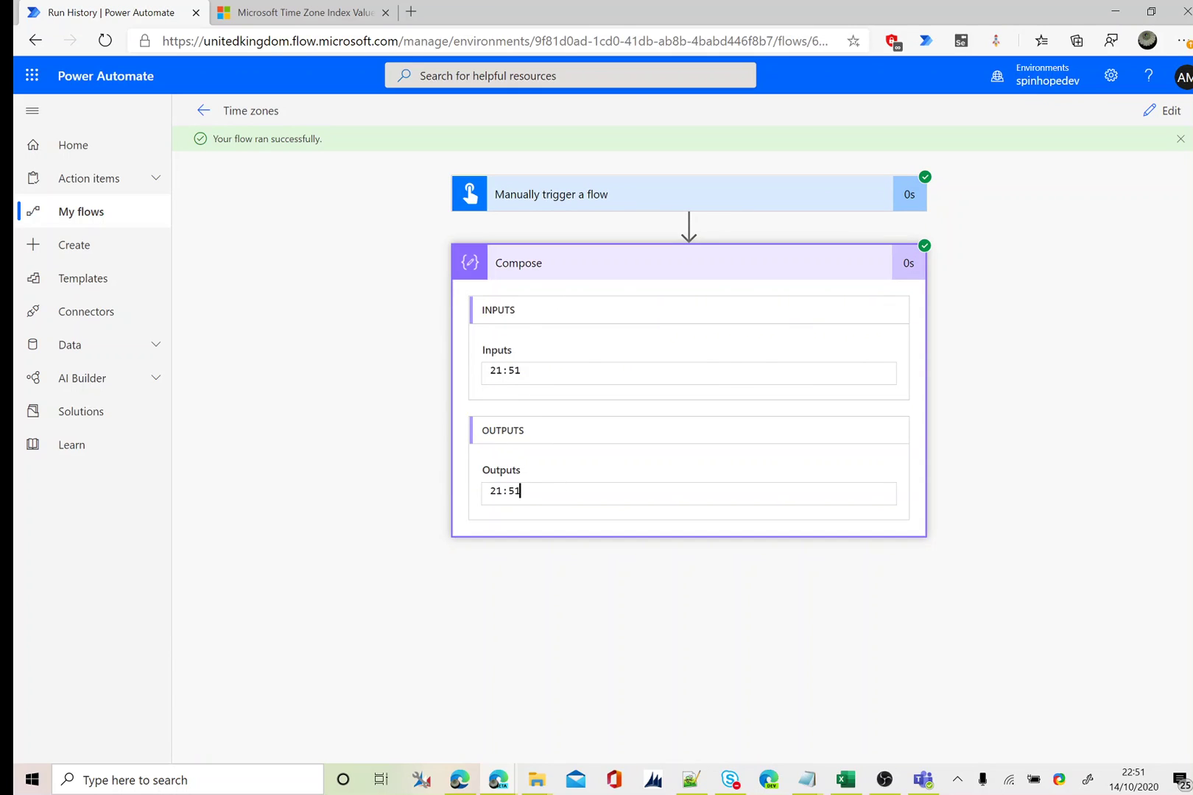
drag(520, 491, 386, 487)
click(1154, 111)
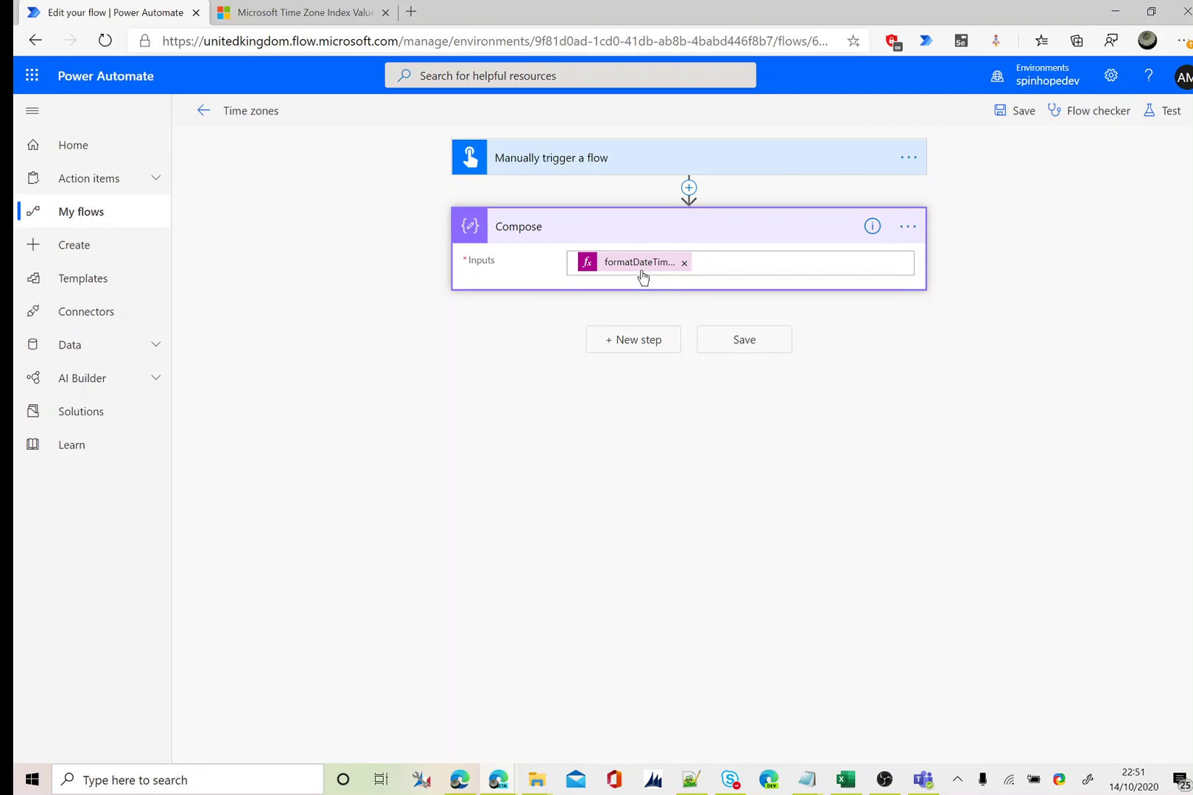
- Add a second Compose action after the first Compose
click(631, 341)
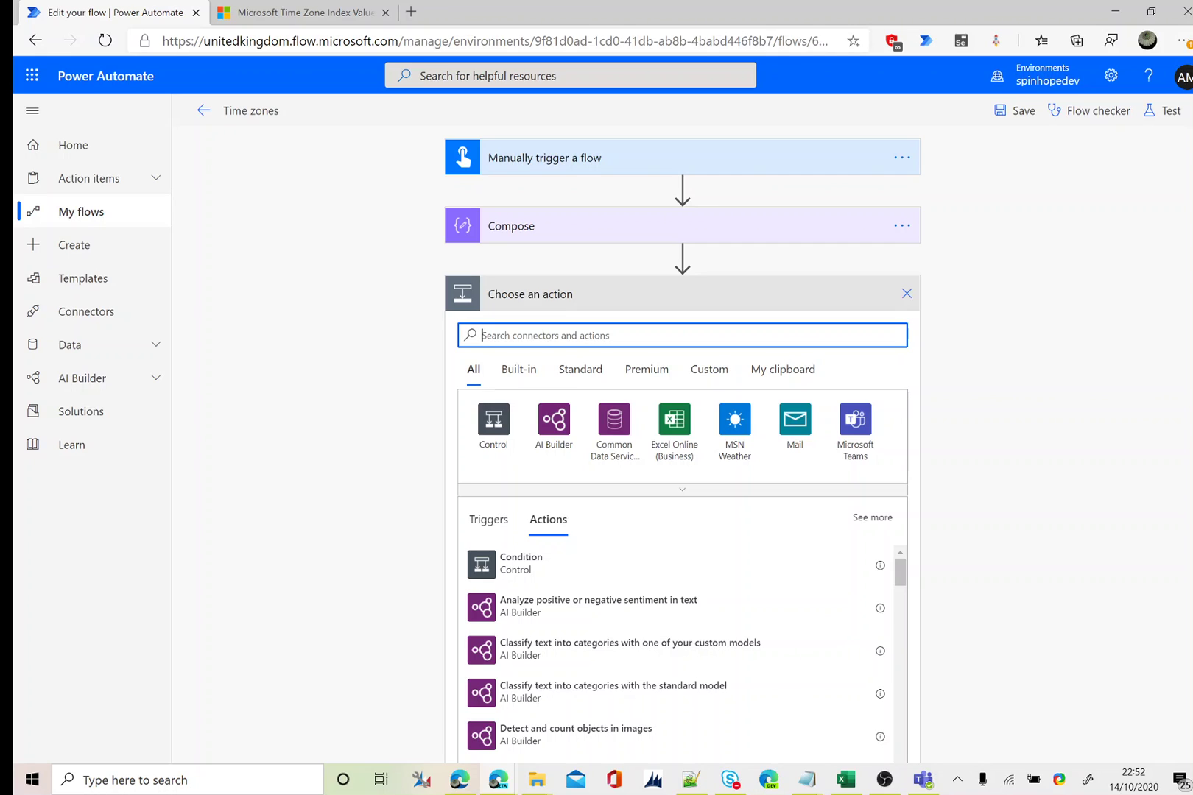
text(compose)
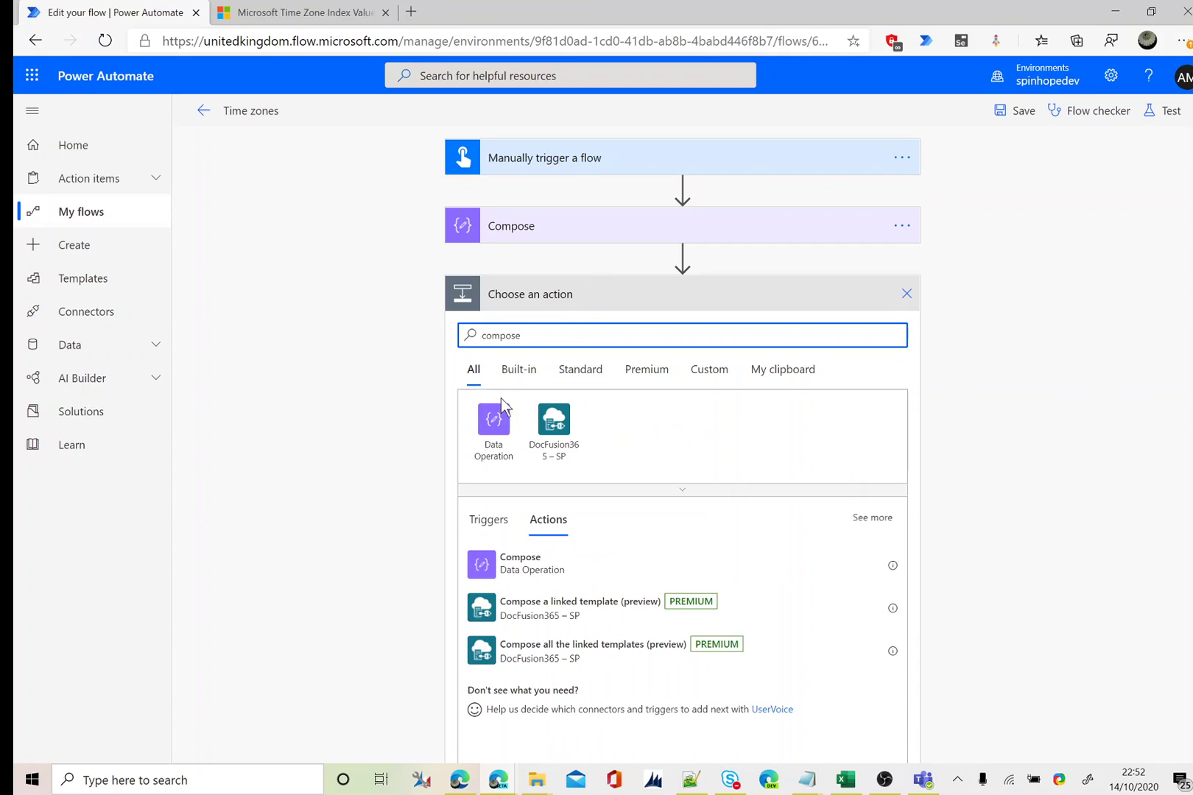
click(494, 421)
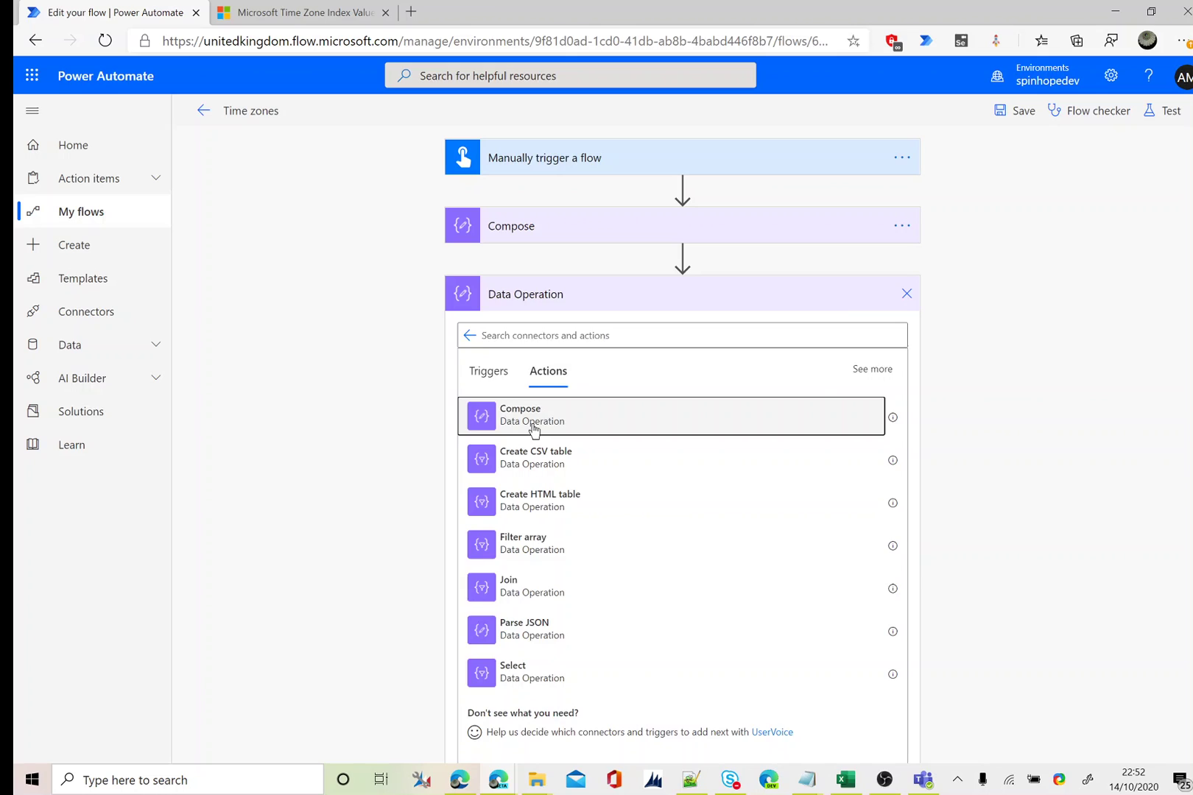
click(533, 421)
- Set Compose 2 to formatDateTime(convertFromUtc(utcNow(),'GMT Standard Time'),'HH:mm') and save for testing
click(589, 329)
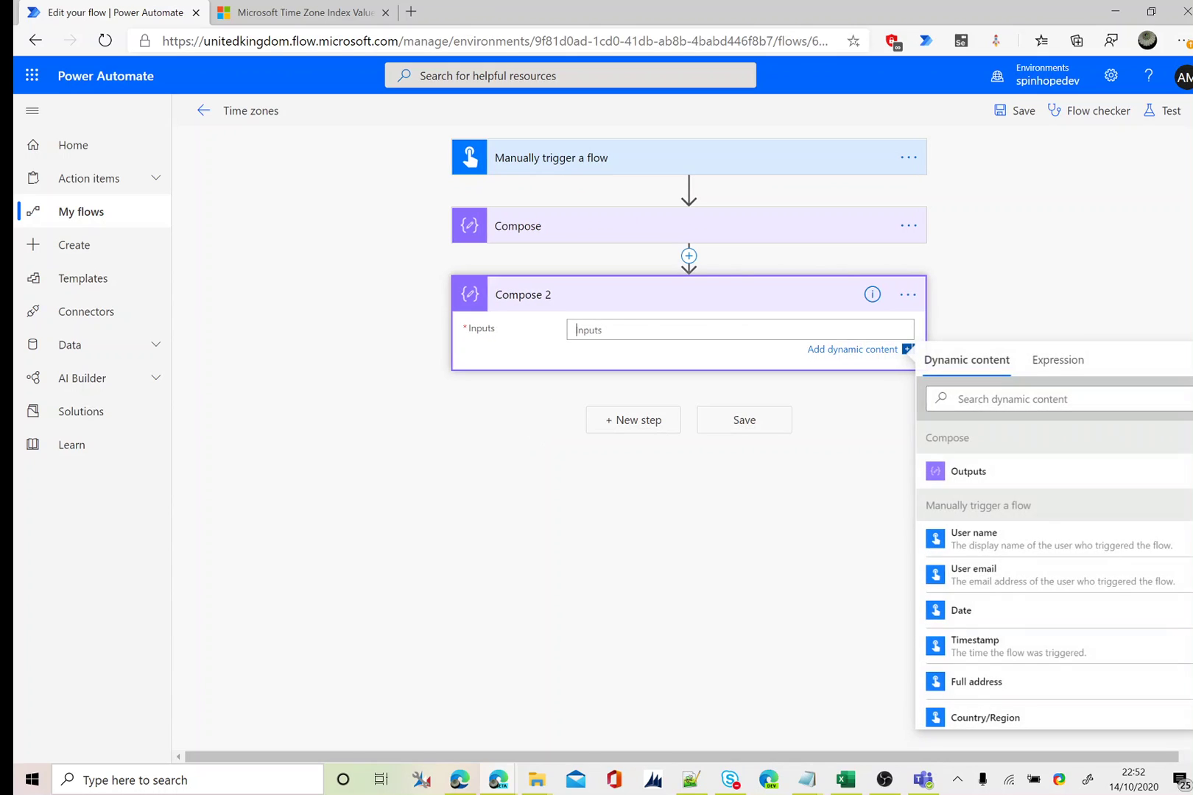
click(1049, 361)
key(ctrl+v)
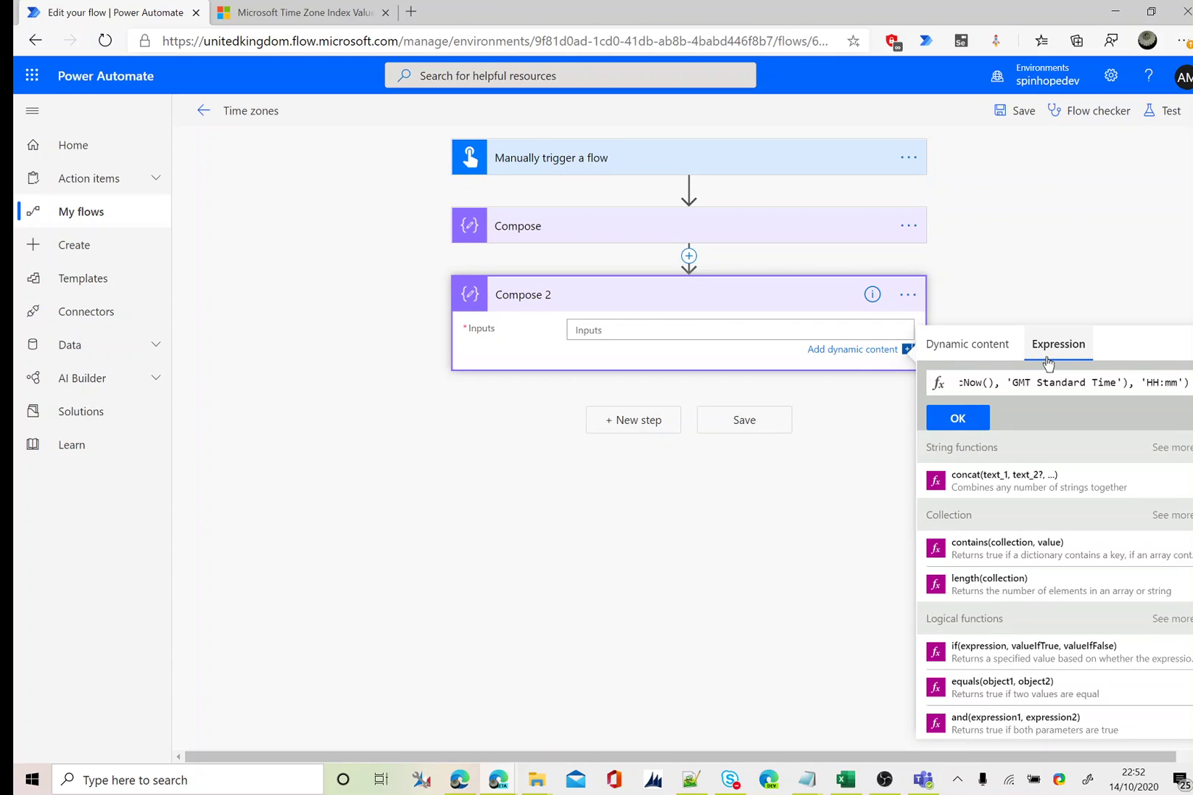
key(Left)
key(Left)
key(Left)
key(Left)
key(Left)
key(Left)
key(Left)
key(Left)
key(Left)
key(Left)
key(Left)
key(Left)
key(Left)
key(Left)
key(Left)
key(Left)
key(Left)
key(Left)
key(Left)
key(Left)
key(Left)
key(Left)
key(Left)
key(Left)
key(Left)
key(Left)
key(Left)
key(Left)
key(Left)
key(Left)
key(Left)
key(Left)
key(Left)
key(Left)
key(Left)
key(Left)
key(Left)
key(Left)
key(Left)
key(Left)
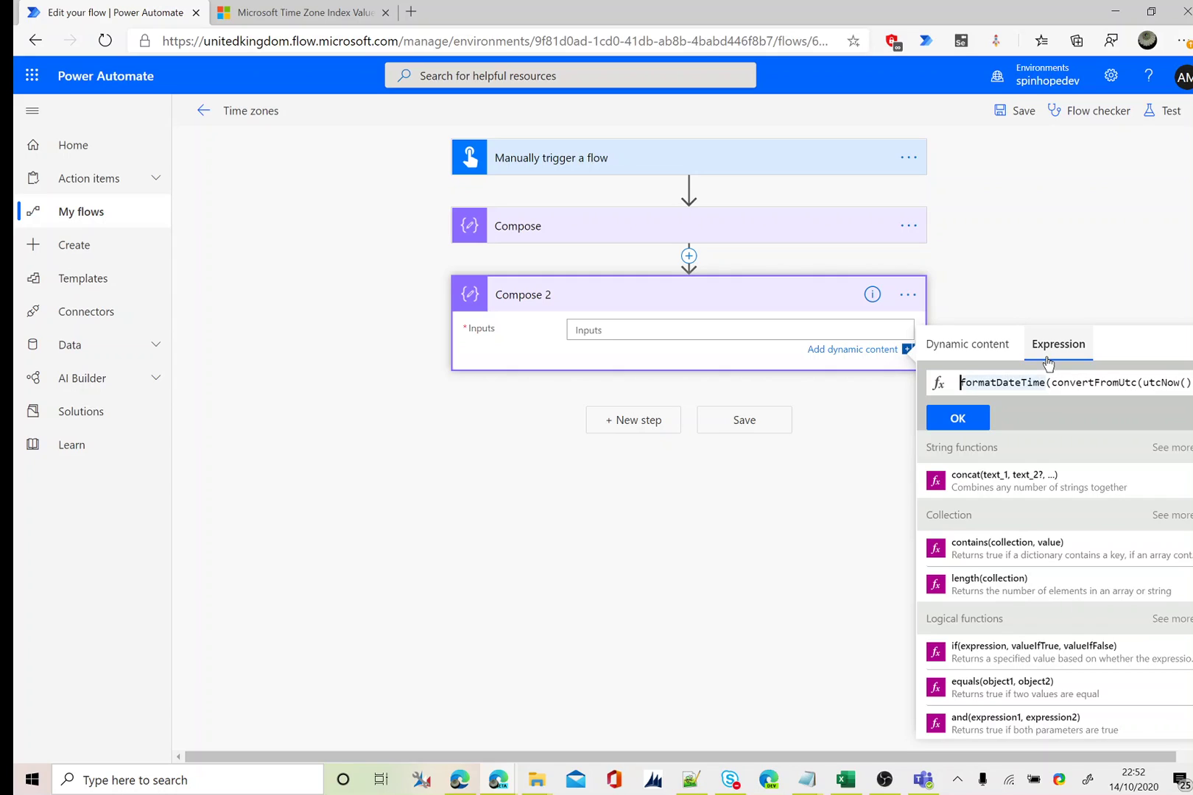
key(Right)
key(Right)
key(Right)
key(Right)
key(Right)
key(Right)
key(Right)
key(Right)
key(Right)
key(Right)
key(Right)
key(Right)
key(Right)
key(Right)
key(Right)
key(Right)
key(Right)
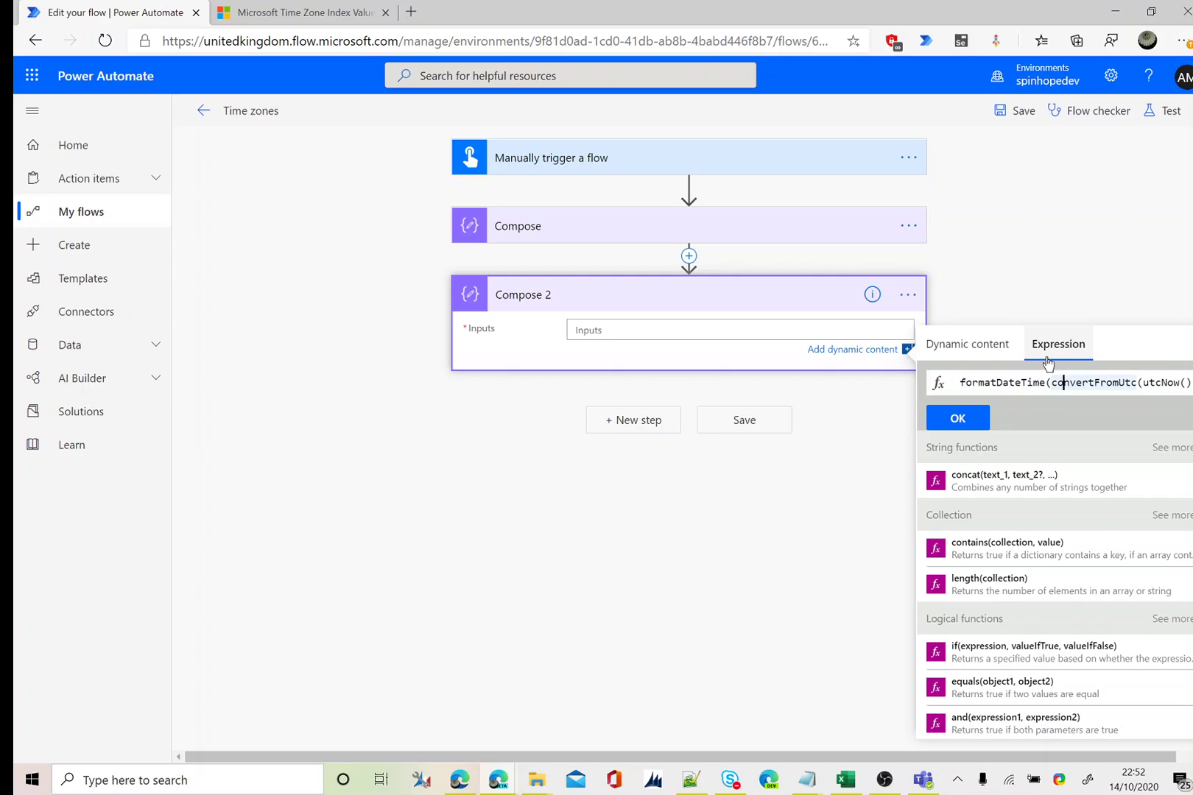
key(Right)
key(Right)
key(Right)
key(Right)
key(Right)
key(Right)
key(Right)
key(Right)
key(Right)
key(Right)
key(Right)
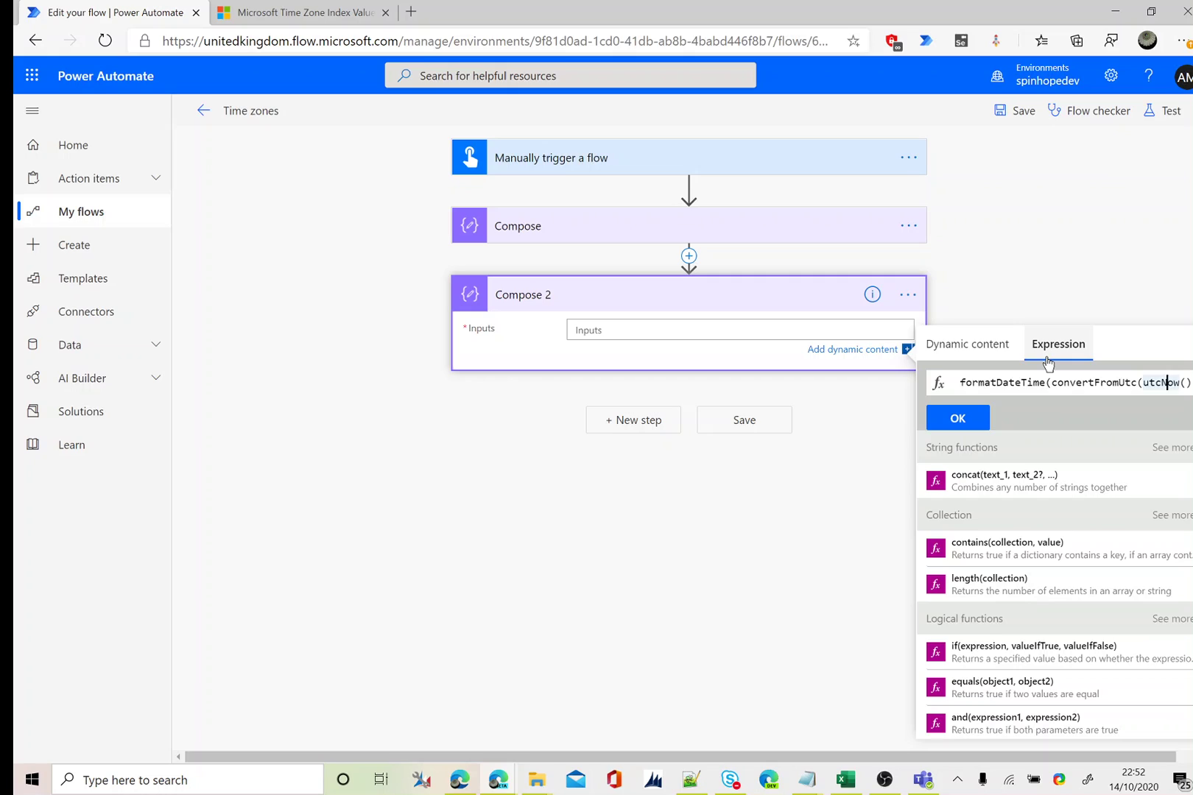
key(Right)
key(Right)
key(Right)
key(Right)
key(Right)
key(Right)
key(Right)
key(Right)
key(Right)
key(Right)
key(Right)
key(Right)
key(Right)
key(Right)
key(Right)
key(Right)
key(Right)
key(Right)
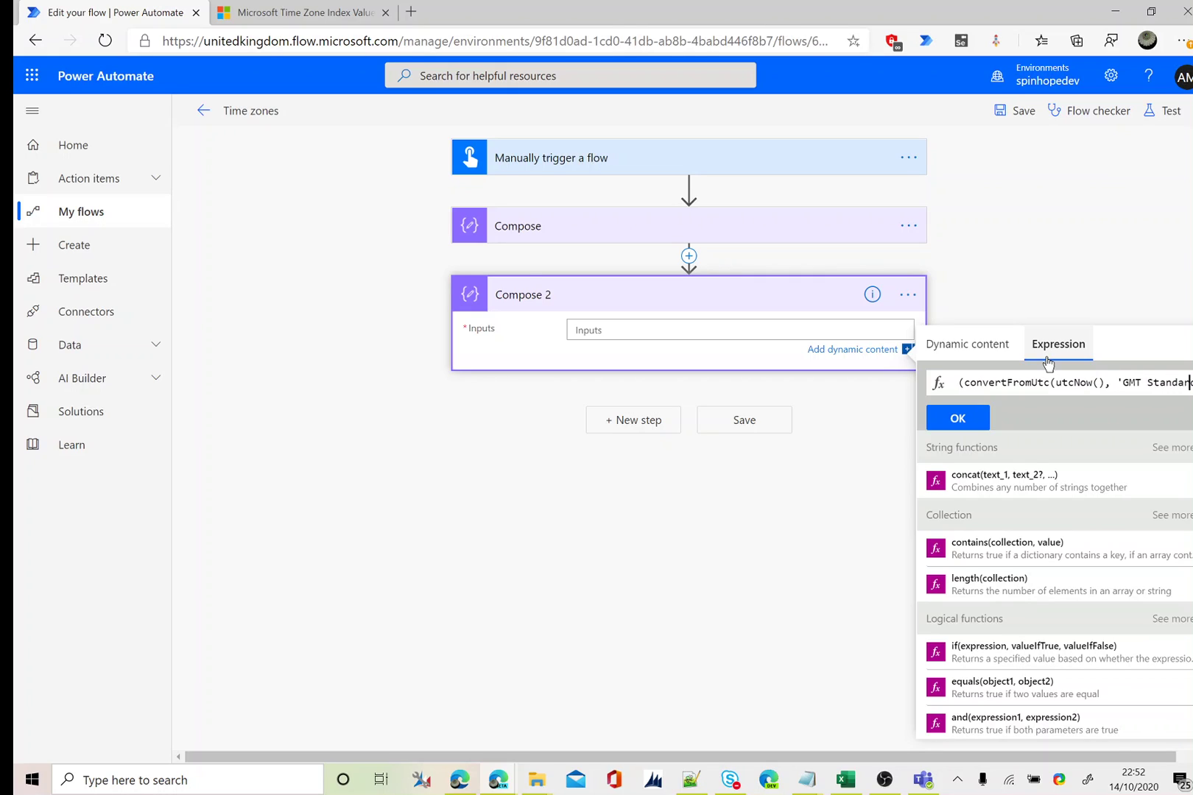
key(Right)
key(Right)
key(Right)
key(Right)
key(Right)
key(Right)
key(Right)
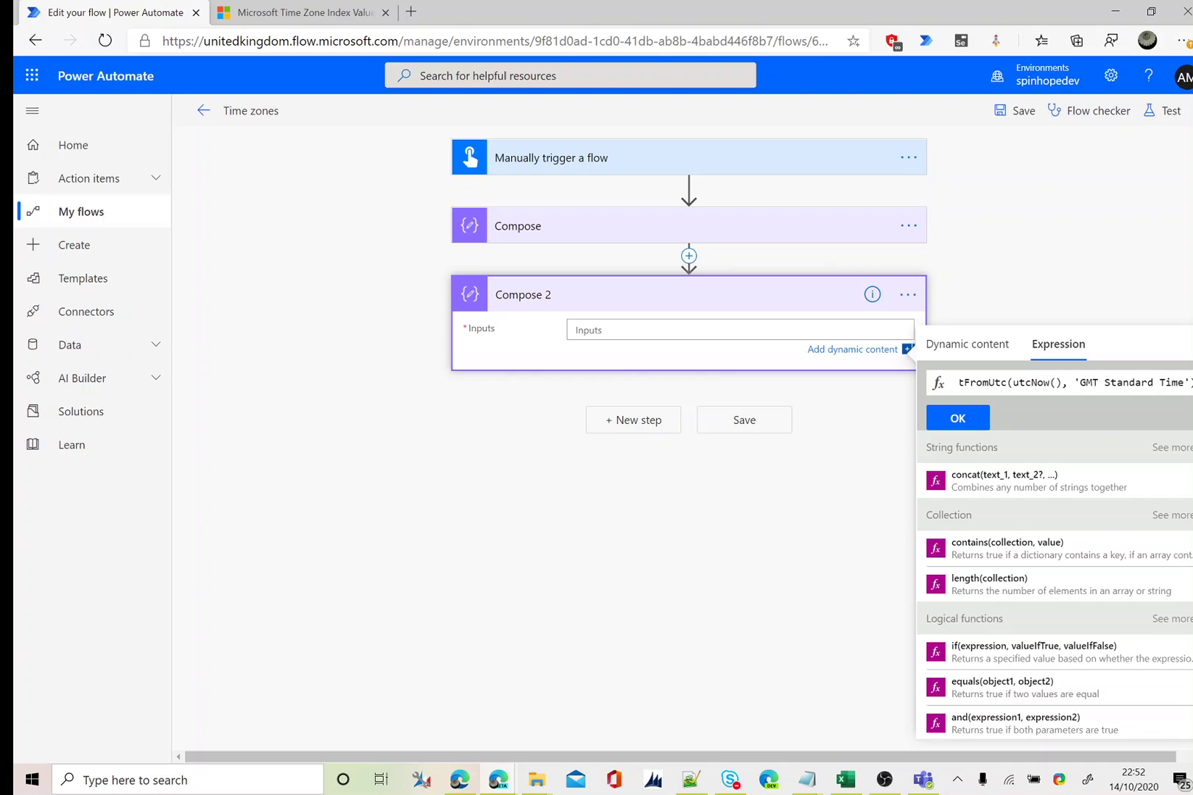
text(), 'HH:mm')
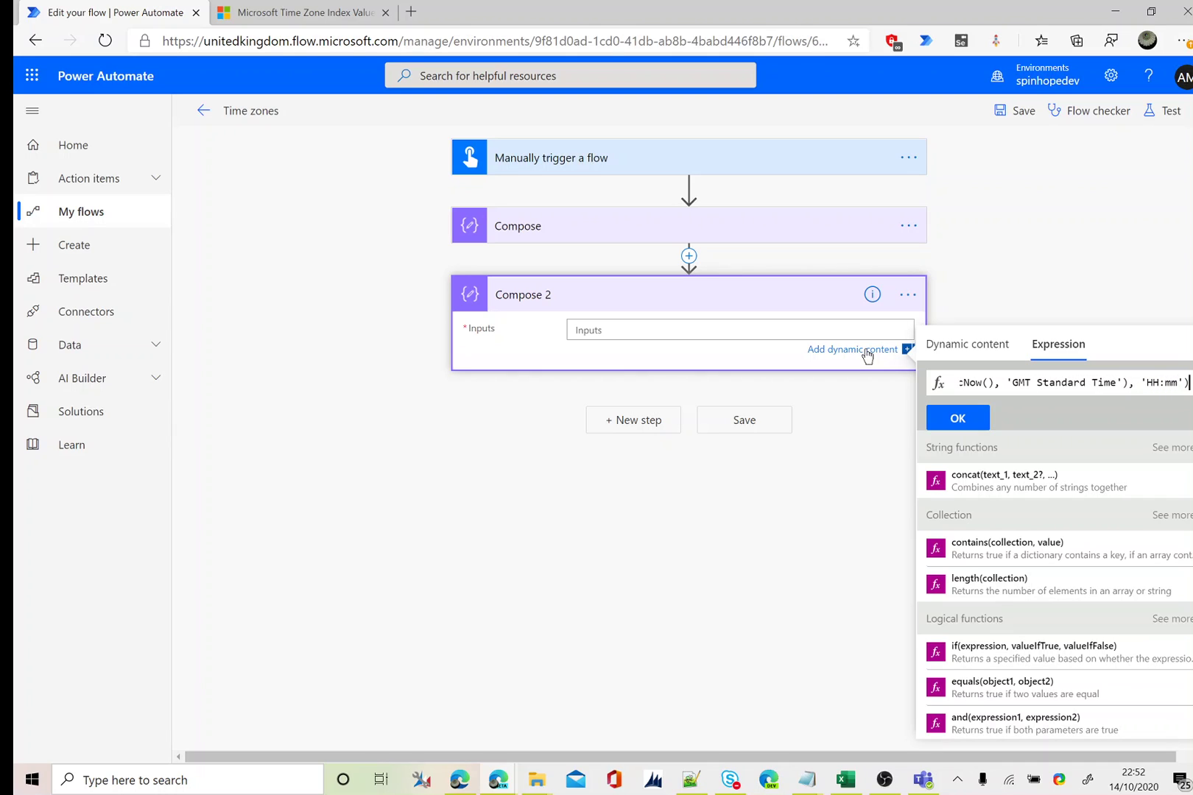
click(974, 422)
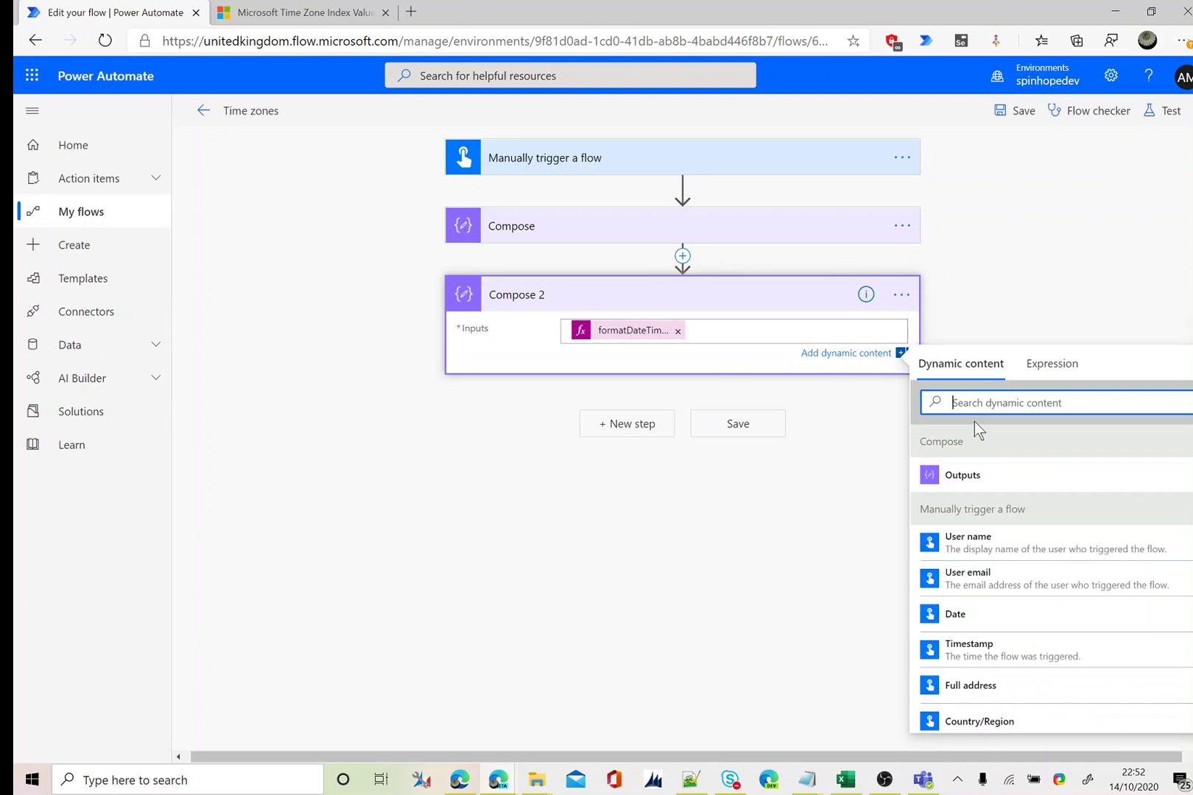
click(1163, 111)
click(987, 221)
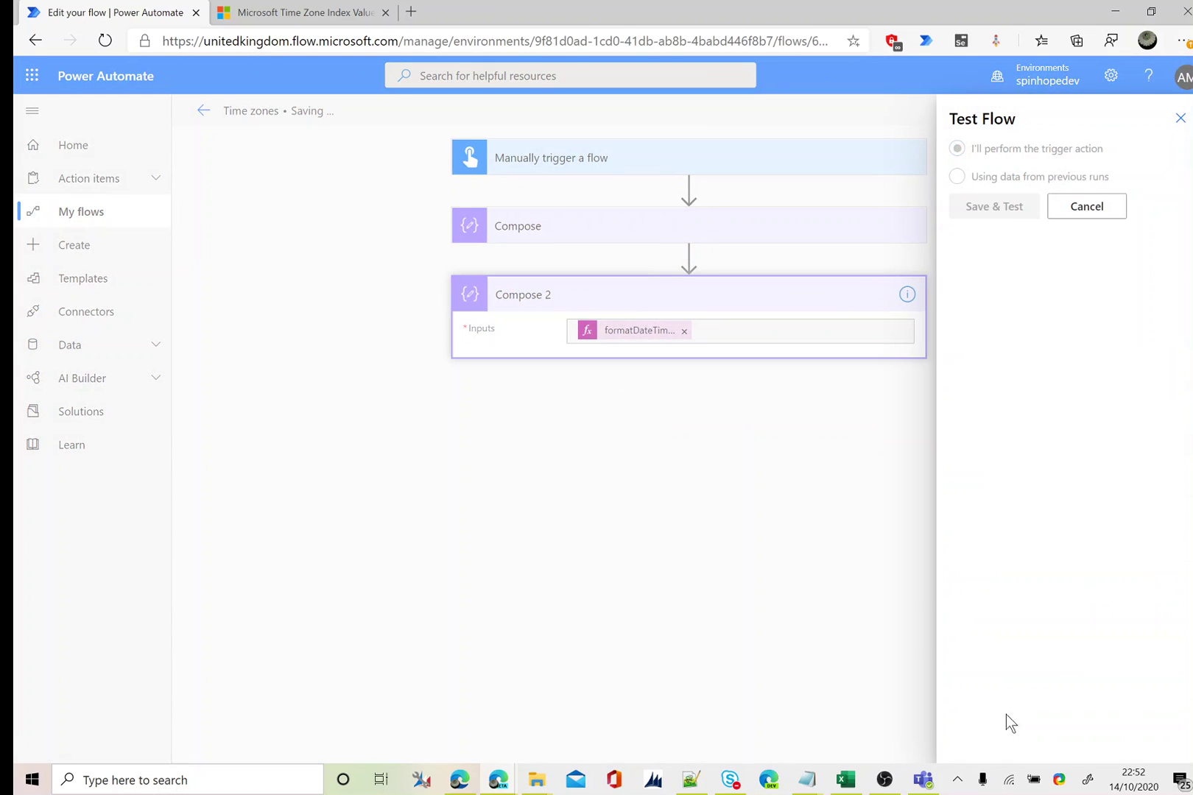
- Run the test and check outputs: Compose shows 21:52 UTC, Compose 2 shows 22:52
click(985, 738)
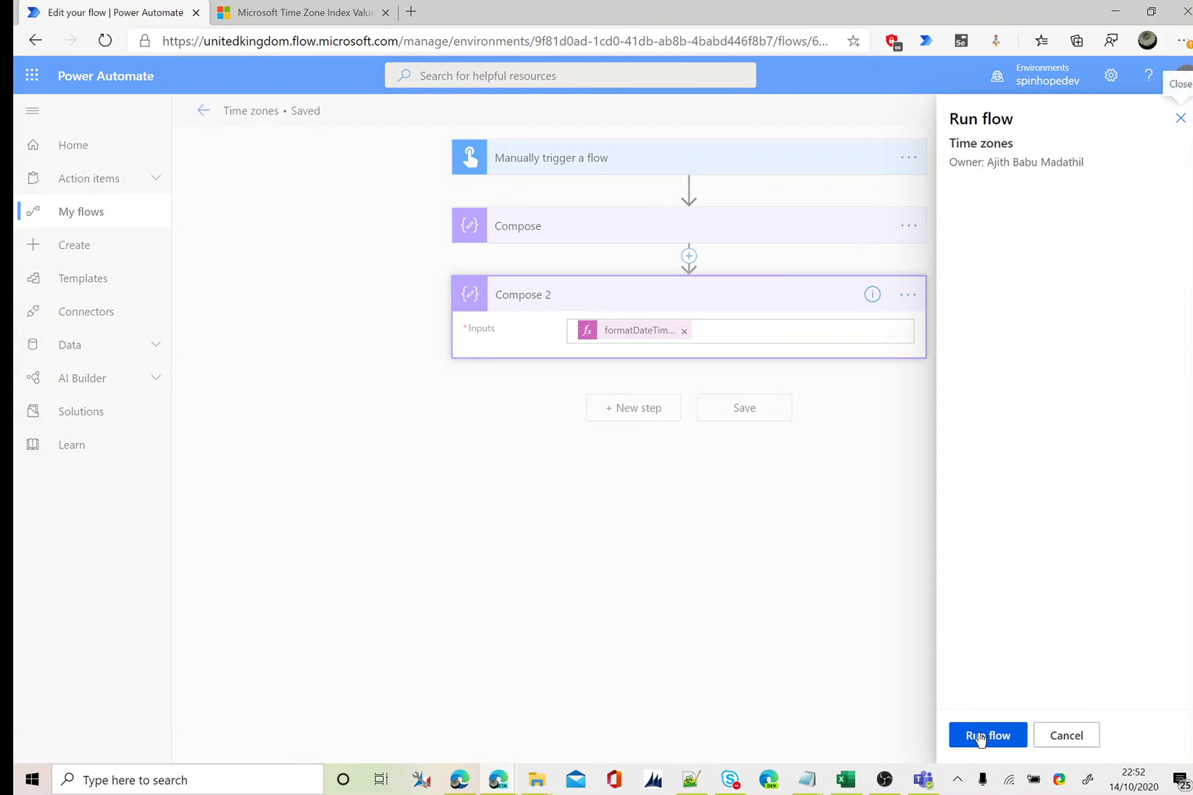
click(982, 736)
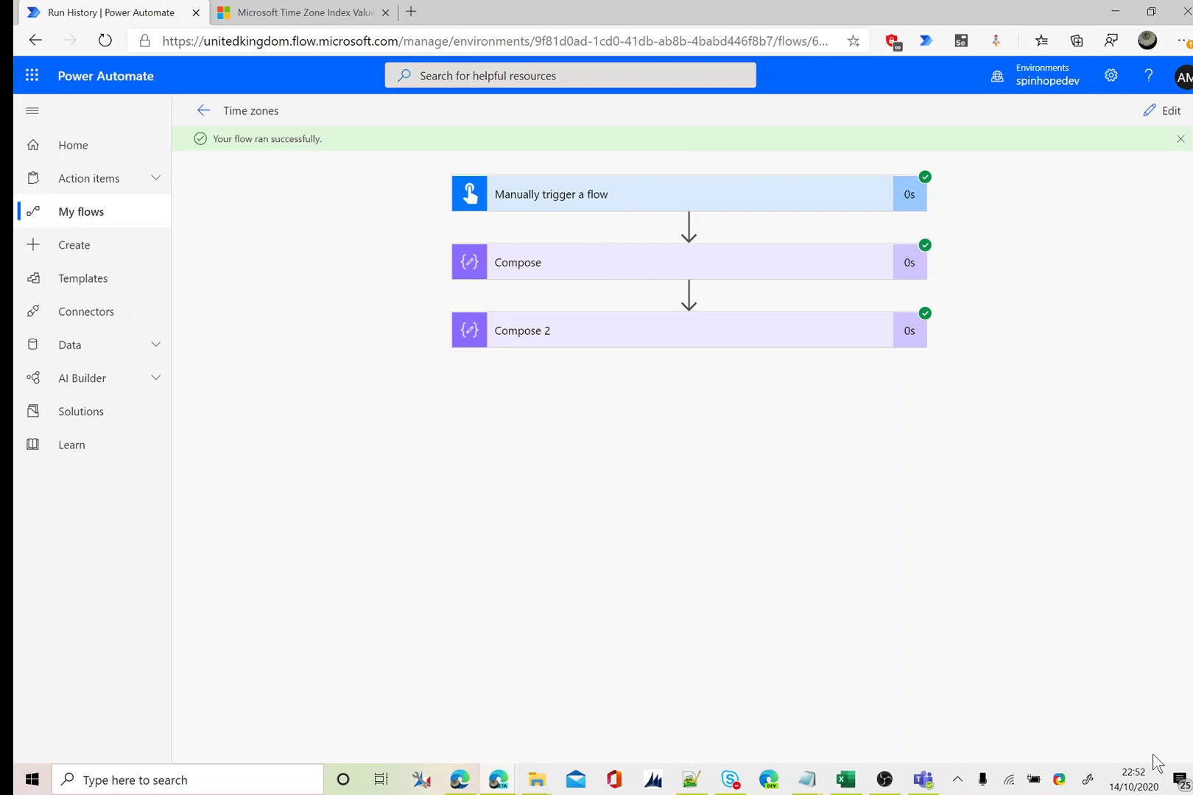
mouse_move(1152, 782)
click(644, 274)
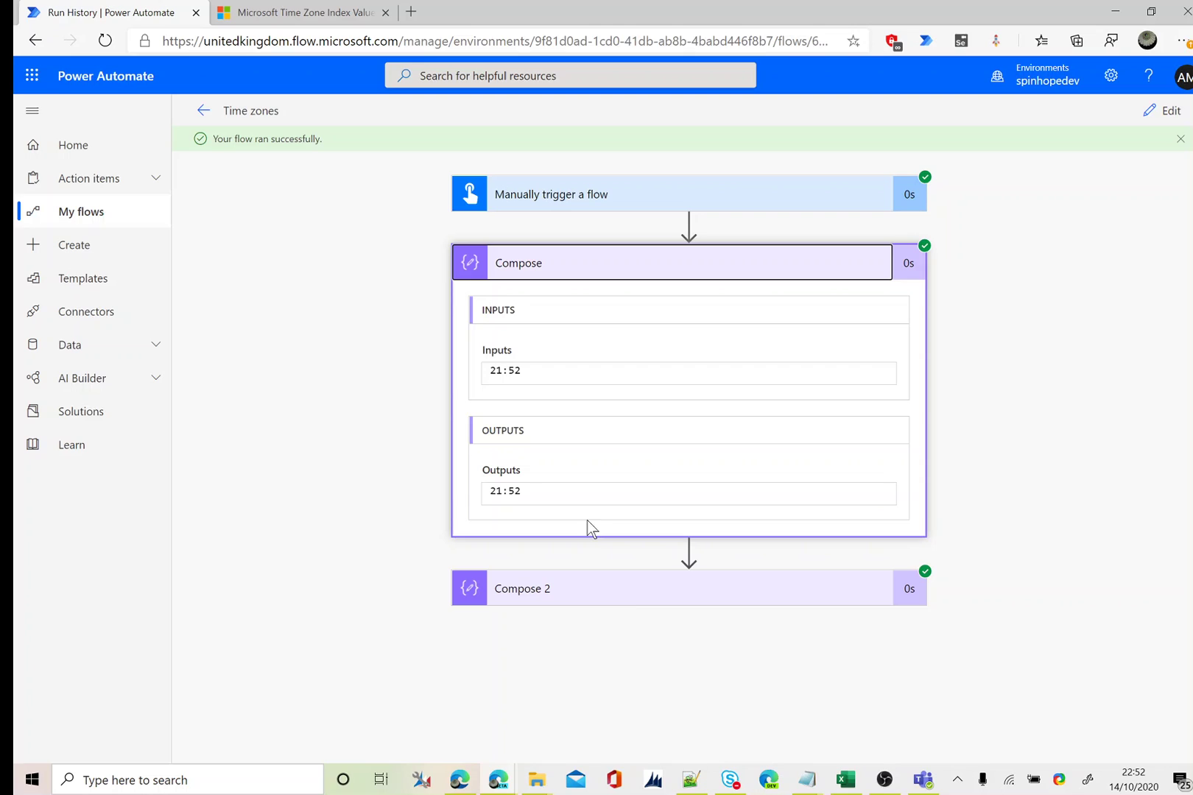
click(611, 593)
scroll(503, 593, down, 2)
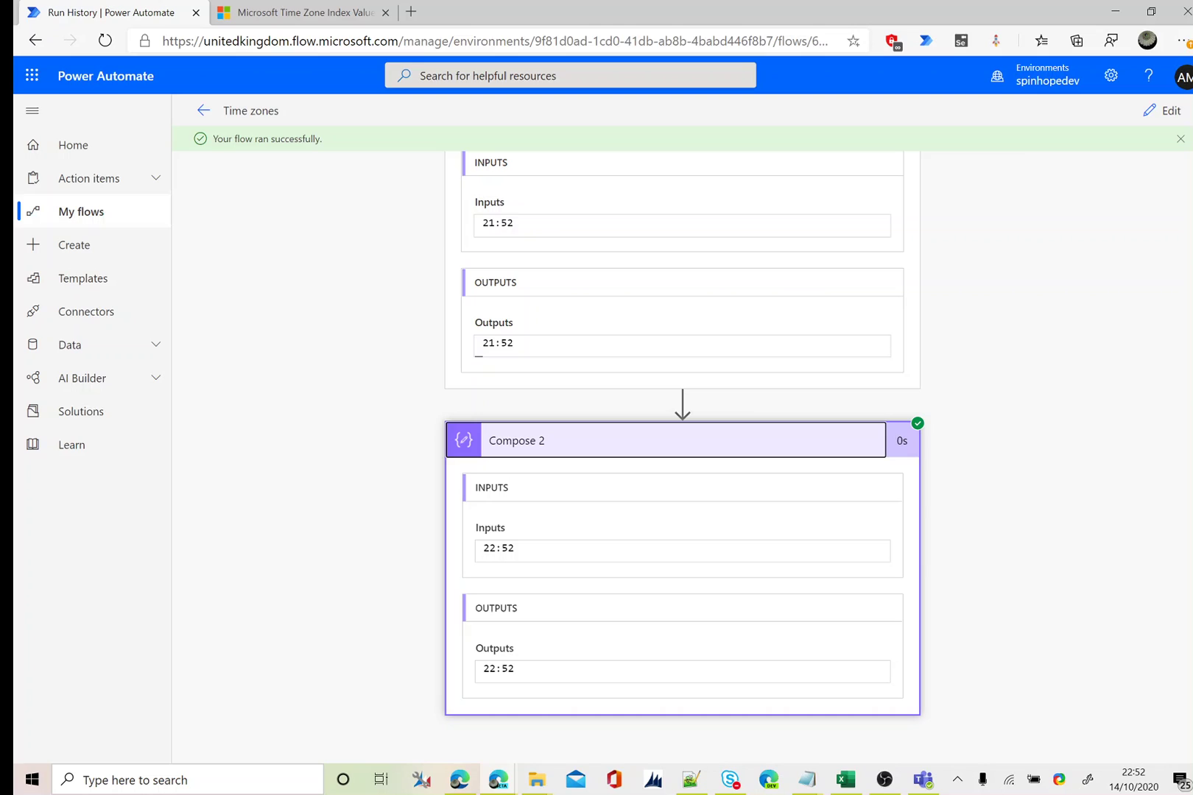
- Review Compose 2's formatDateTime, utcNow, 'GMT Standard Time' and HH:mm parts, then add a new step
click(1150, 111)
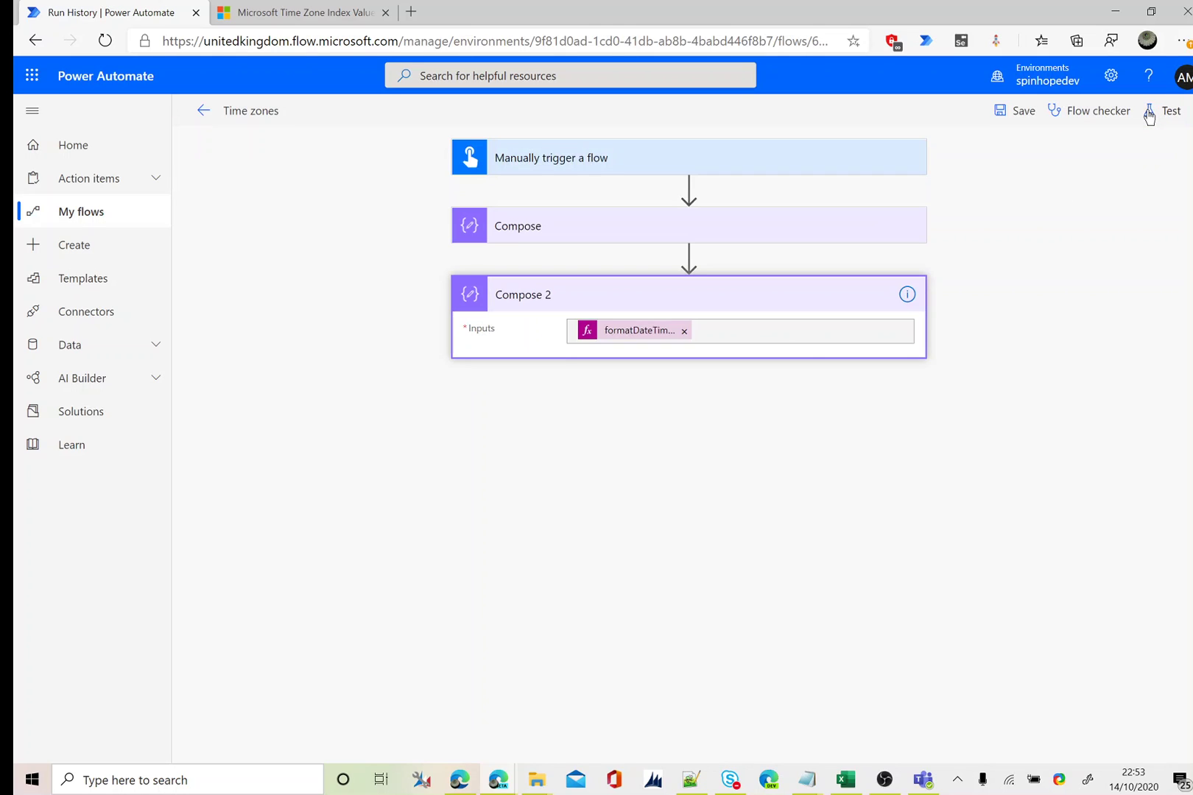
click(623, 333)
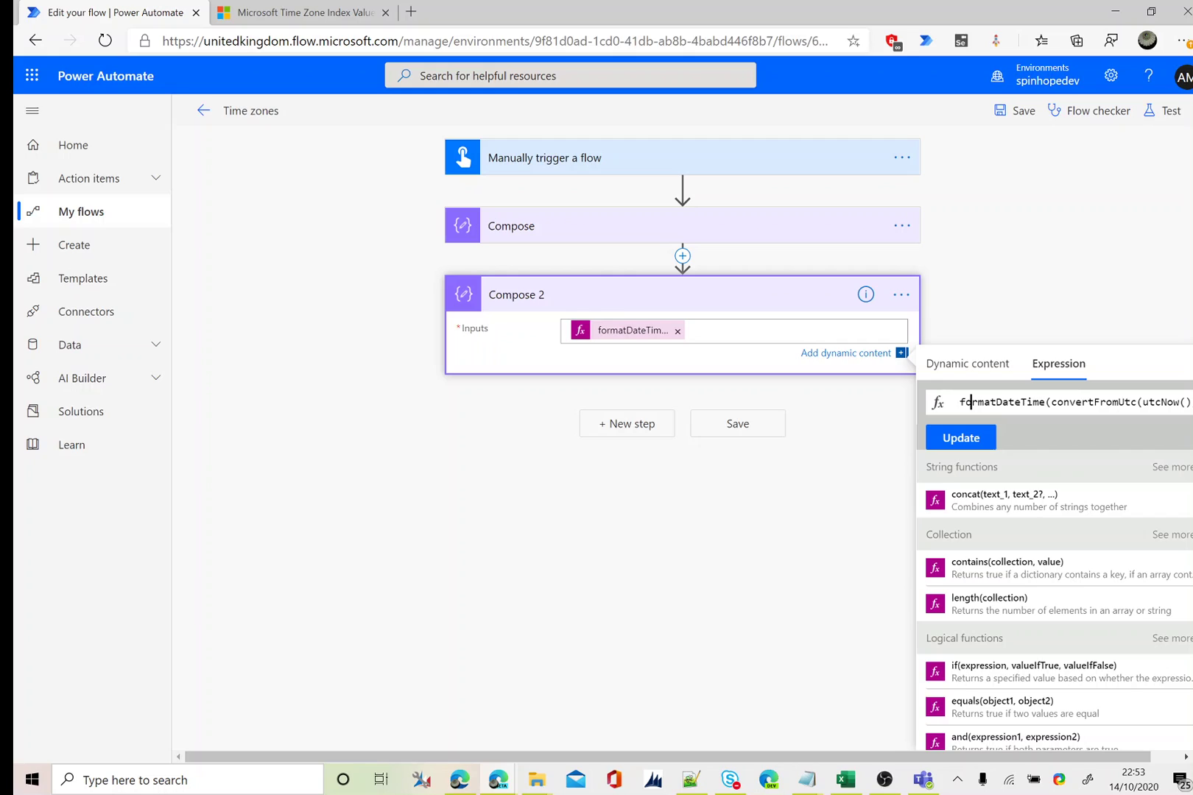
double_click(1020, 402)
click(1069, 402)
text((), 'G)
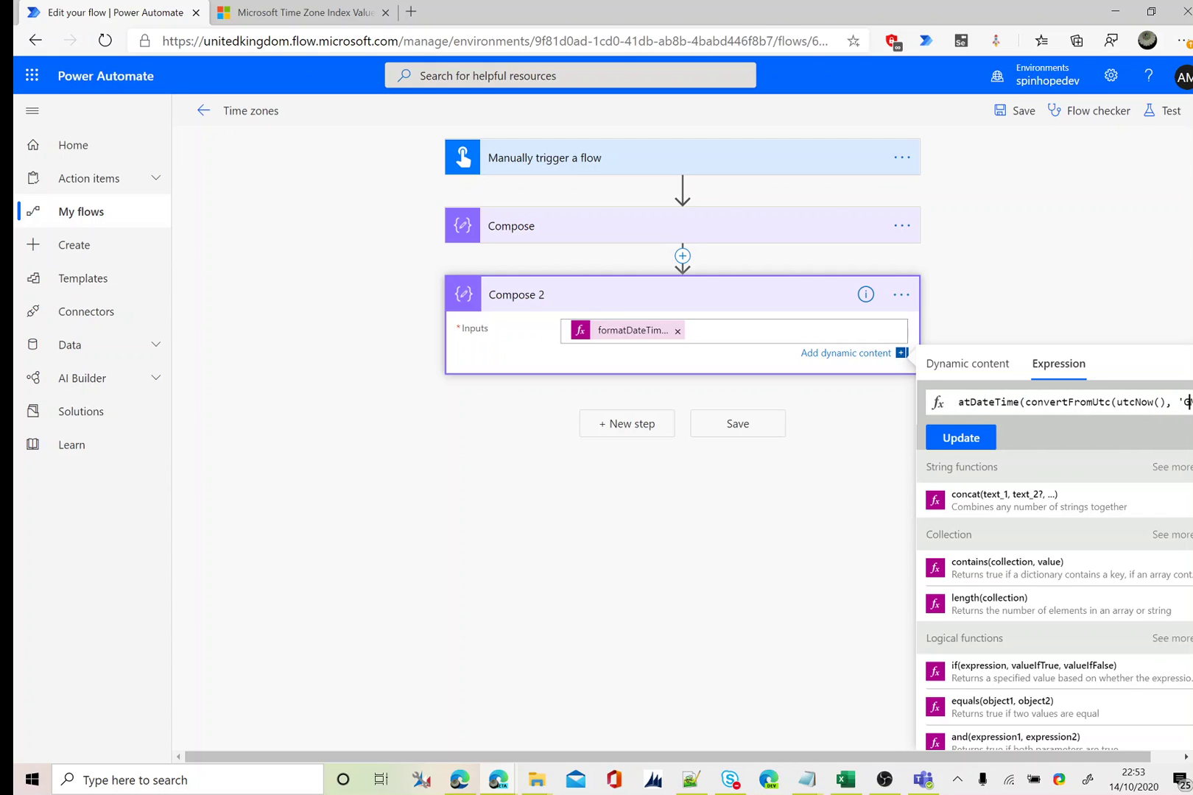
text(MT Standard )
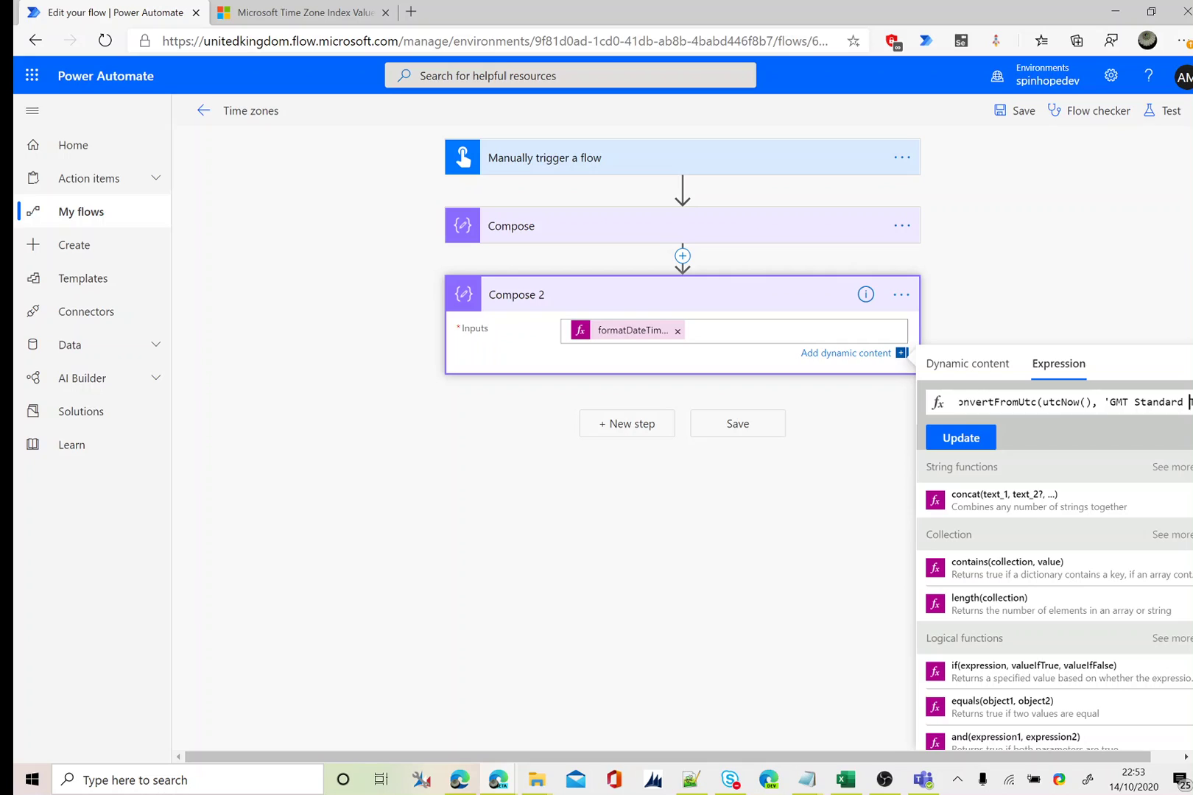
text(Time'), 'H)
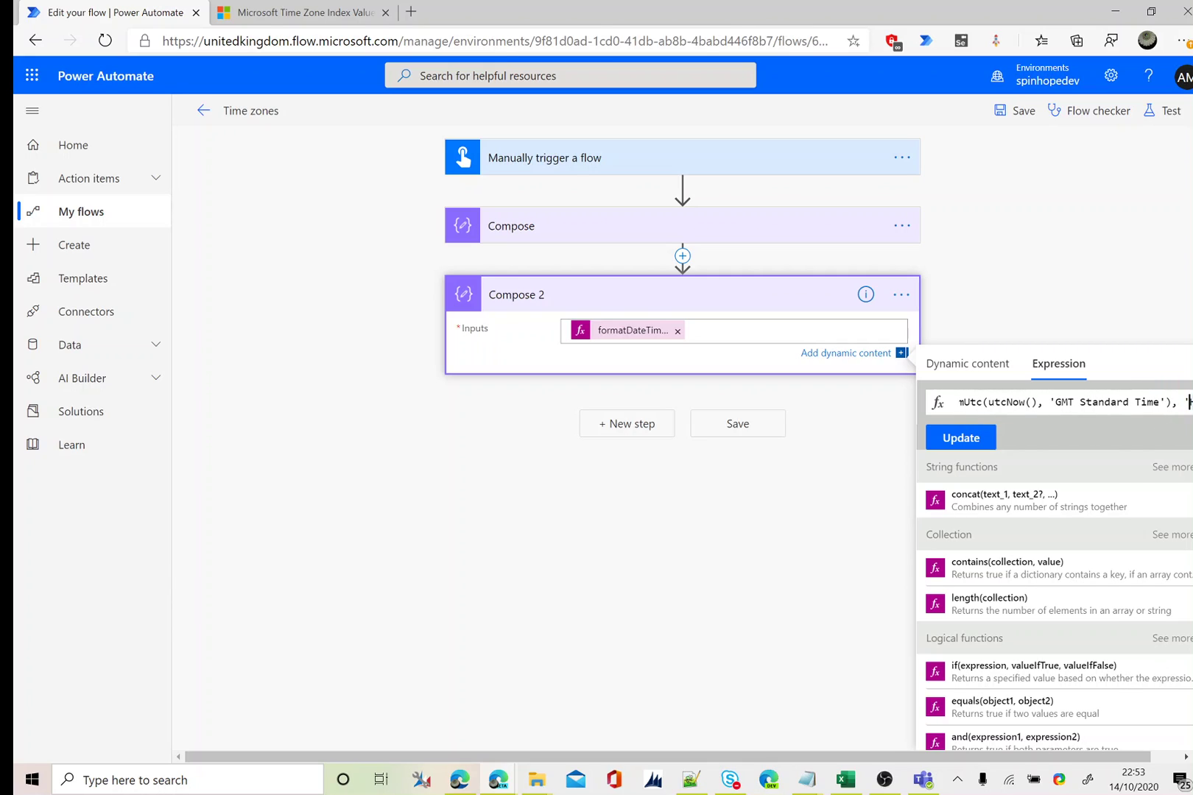
drag(1056, 402, 1160, 402)
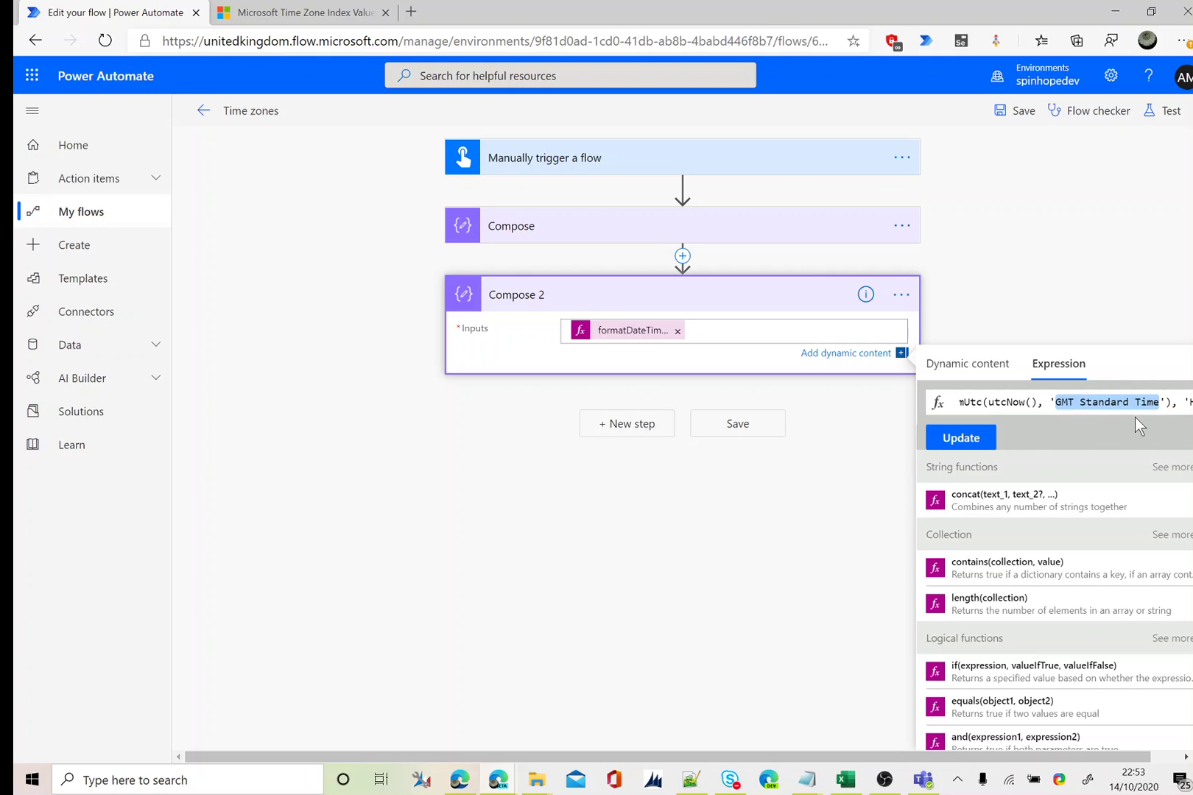
key(Right)
key(Right)
key(Right)
key(Right)
key(Right)
key(Right)
key(Right)
key(Right)
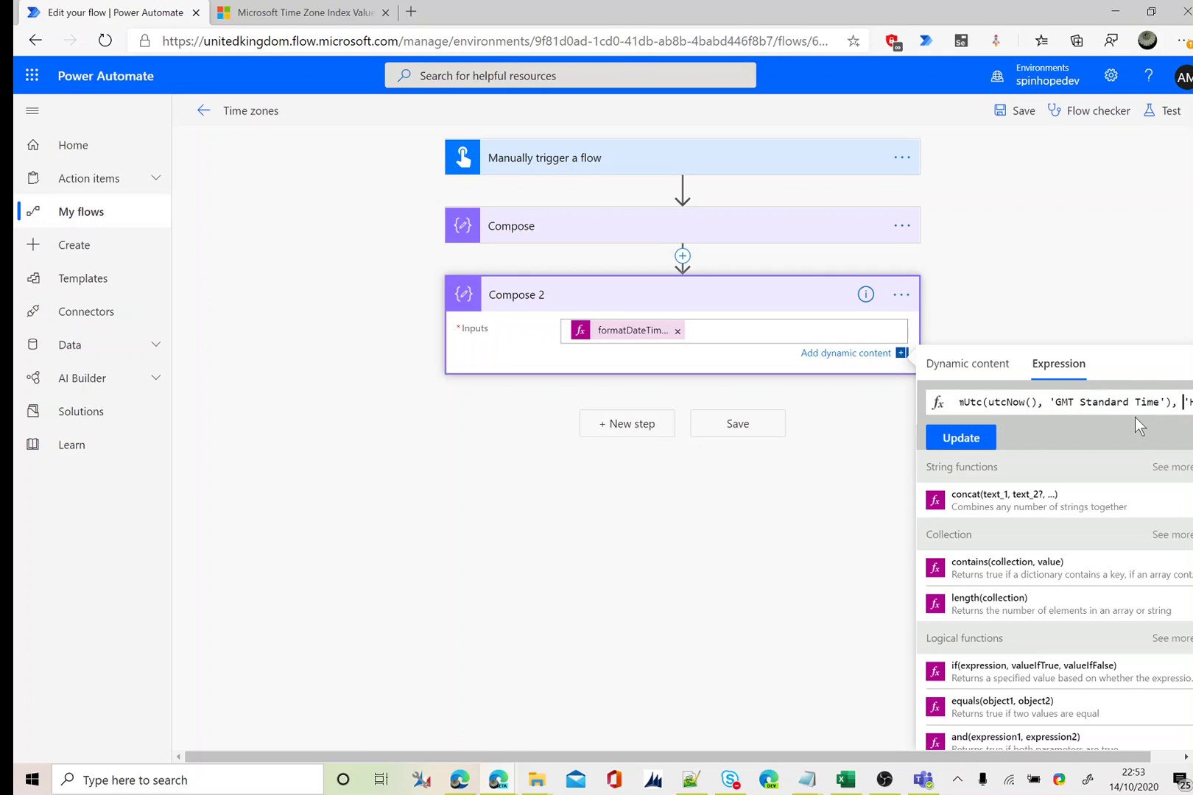
key(Right)
key(Right)
key(Right)
key(Right)
key(Right)
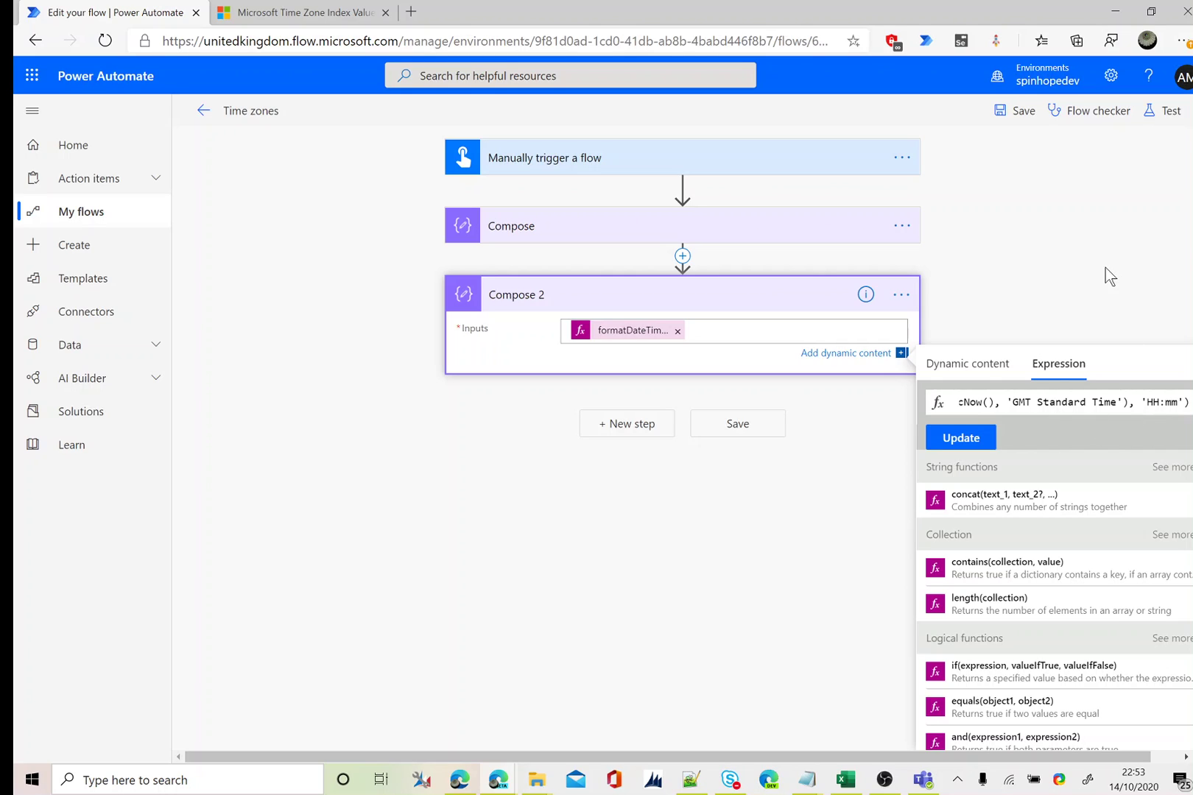
click(621, 427)
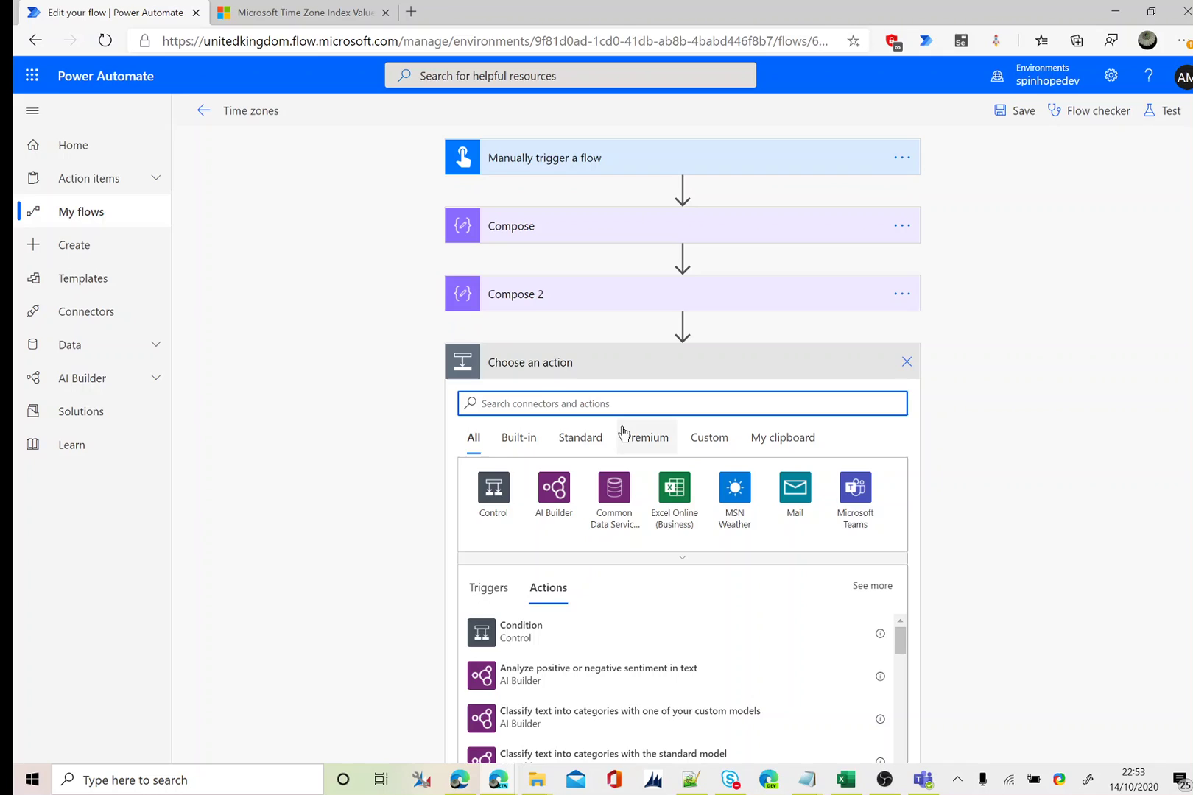
- Search 'time' and add the Date Time connector's Convert time zone action
text(time)
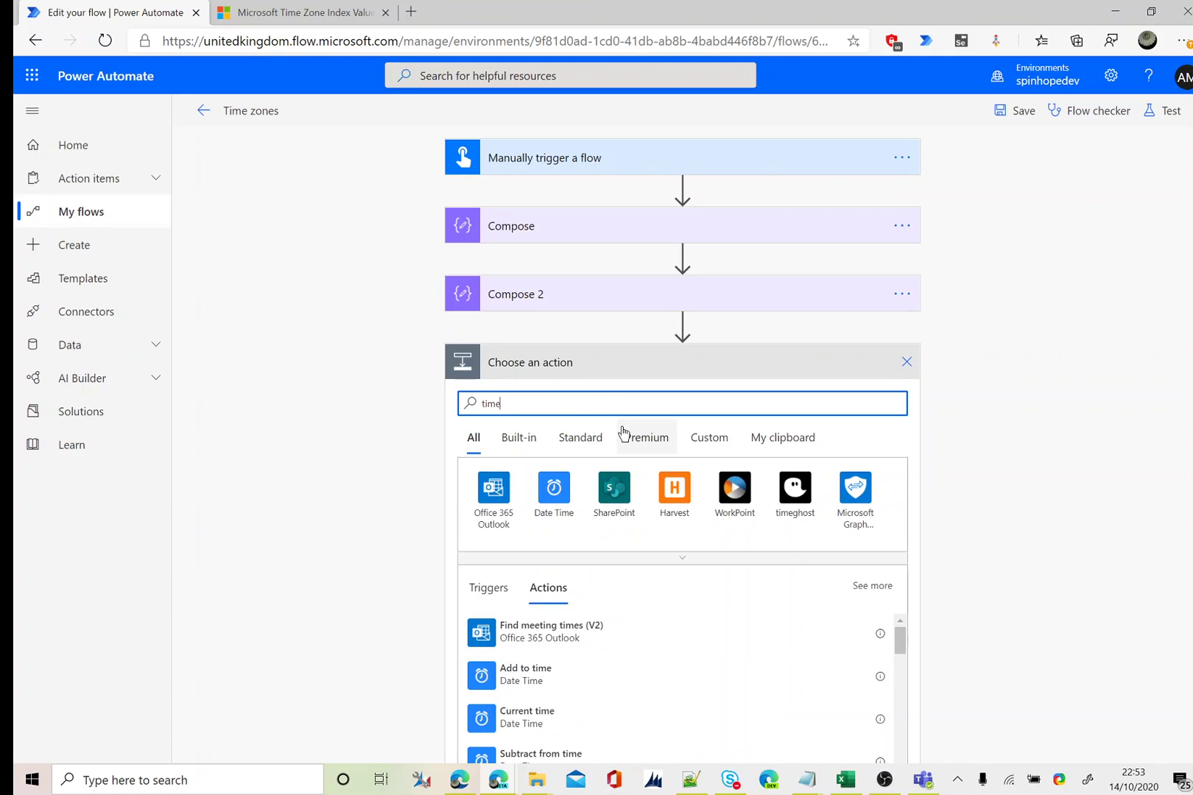
click(553, 497)
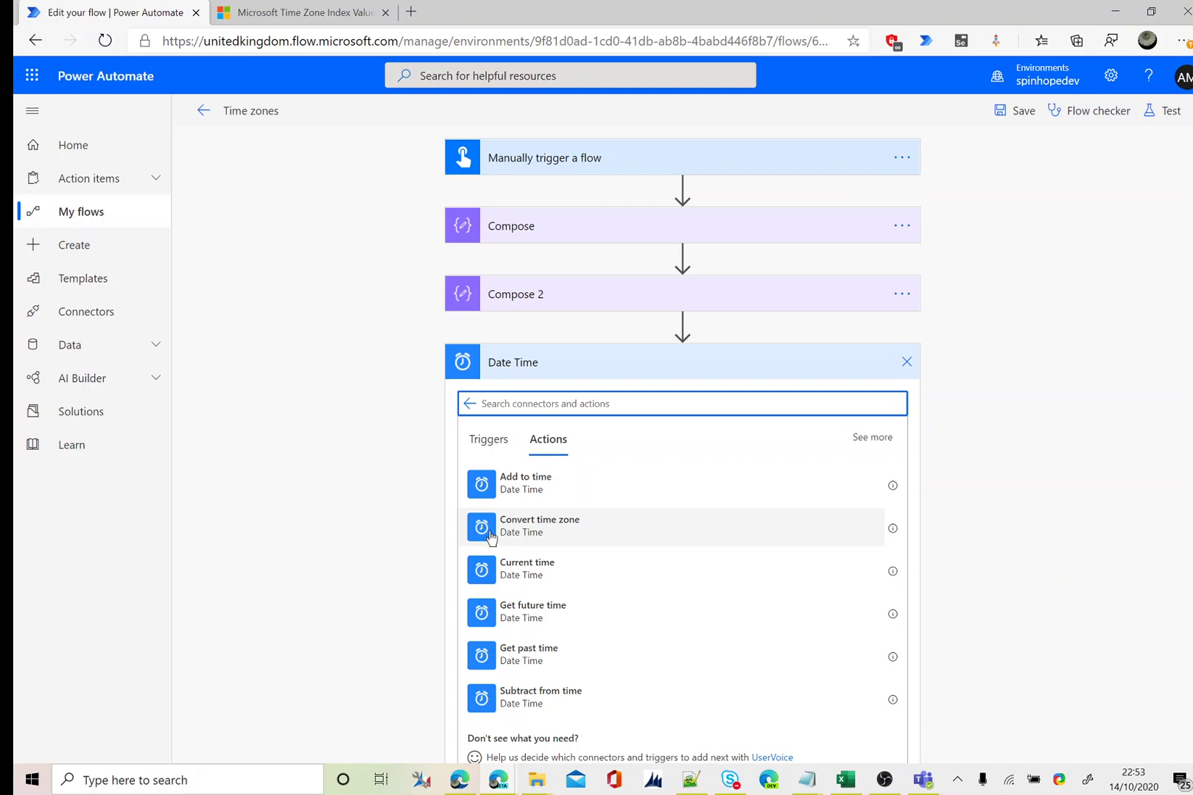
click(565, 531)
- Set the Convert time zone base time to the utcNow() expression
click(575, 398)
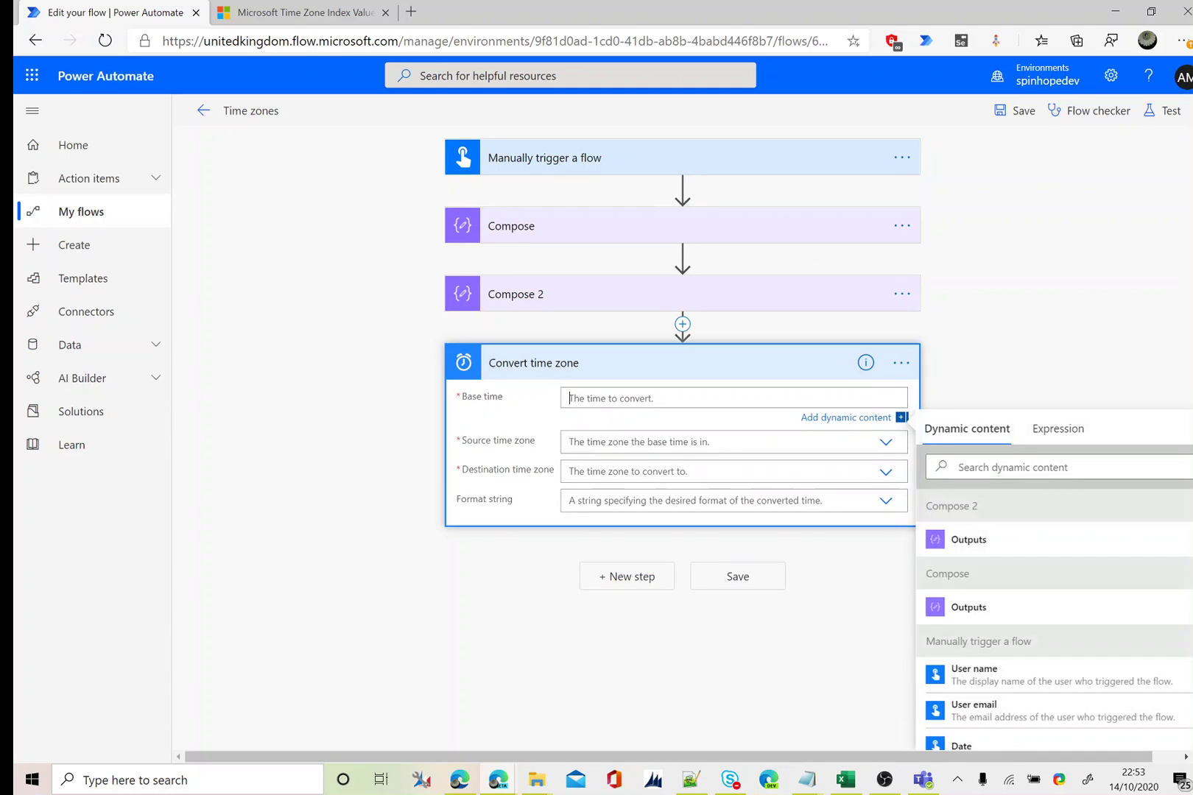
click(1053, 439)
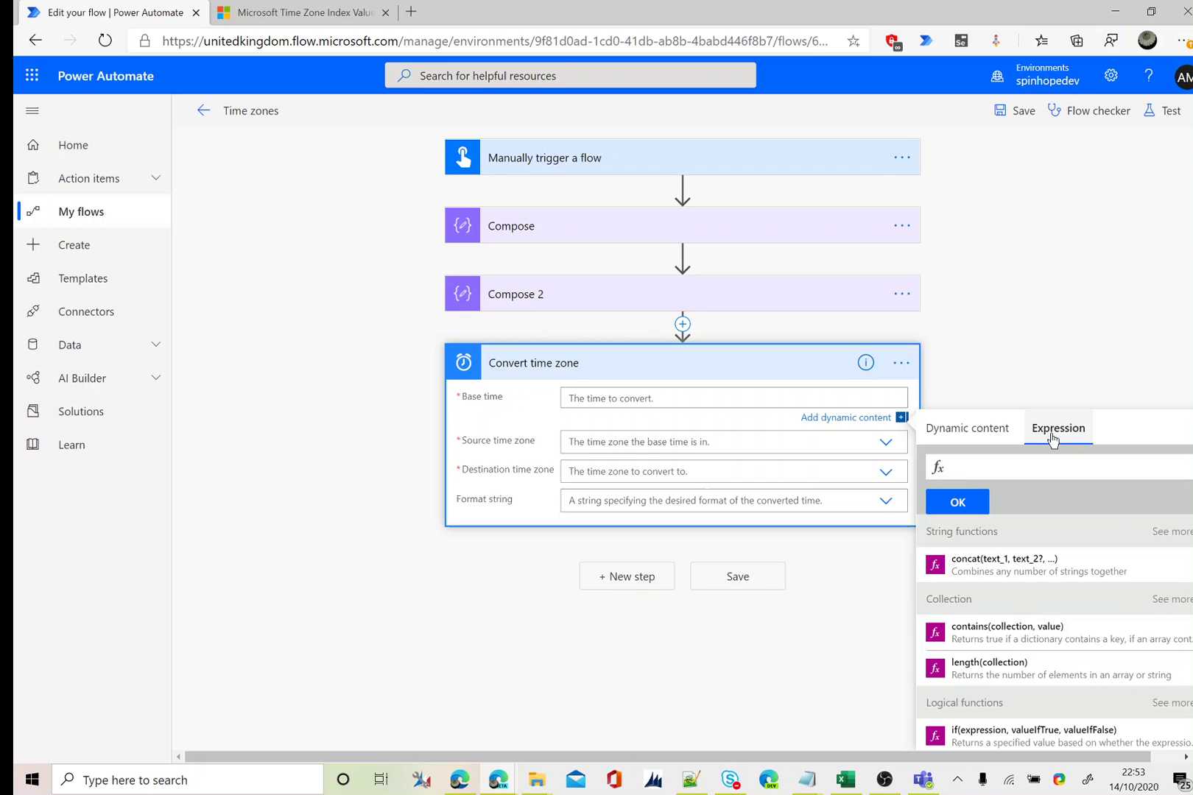
text(utcNow())
click(968, 501)
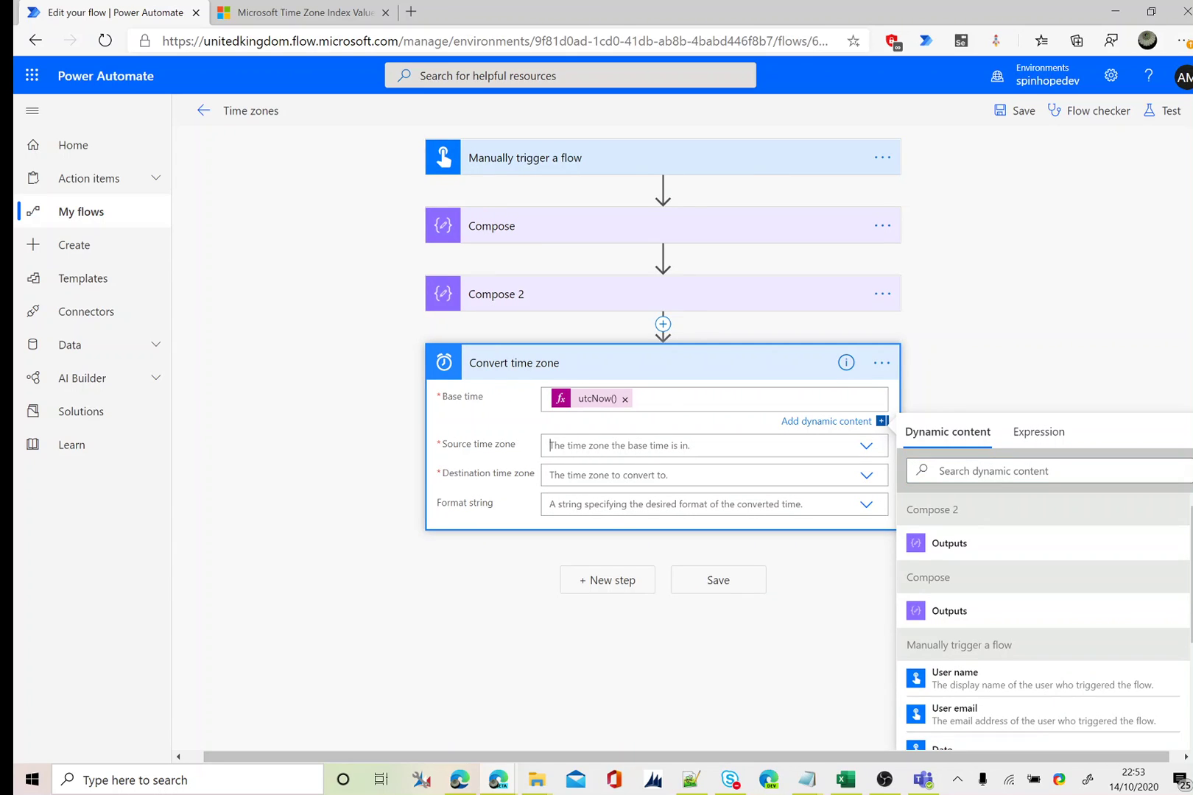
- Set source time zone to Coordinated Universal Time and destination to Dublin, Edinburgh, Lisbon, London
click(696, 450)
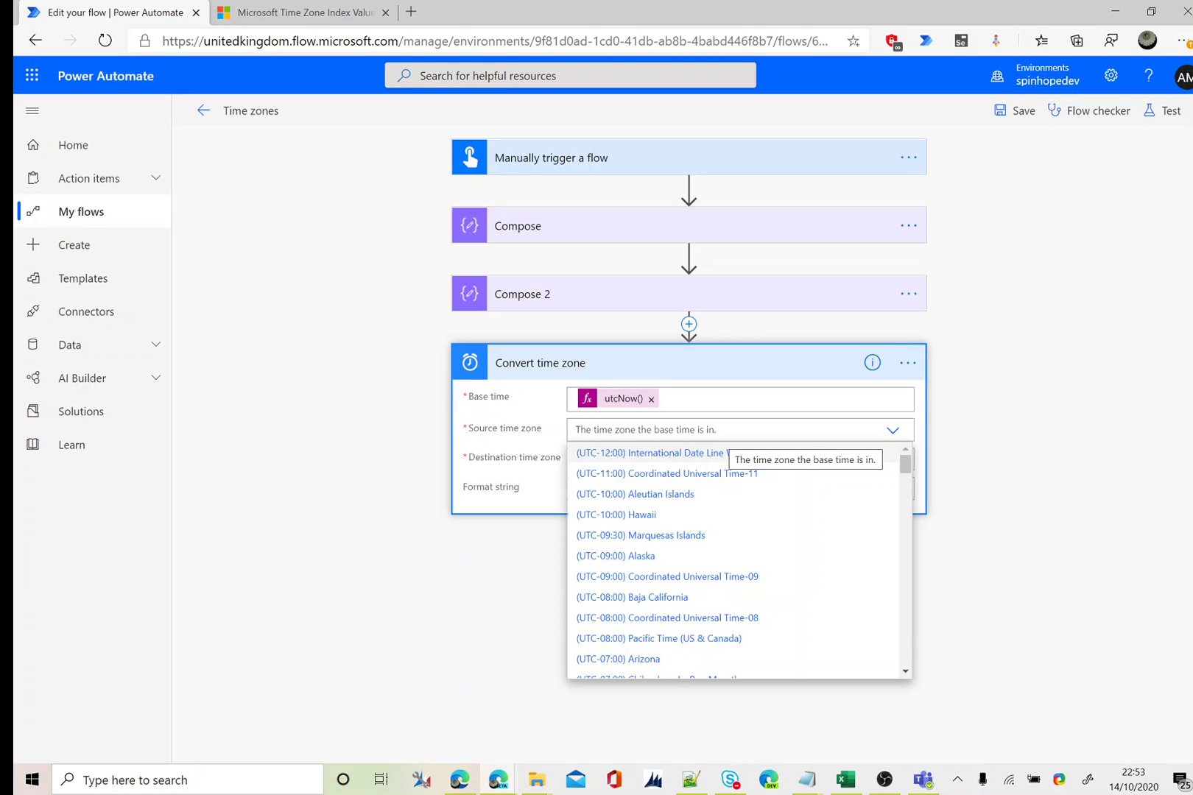
text(univ)
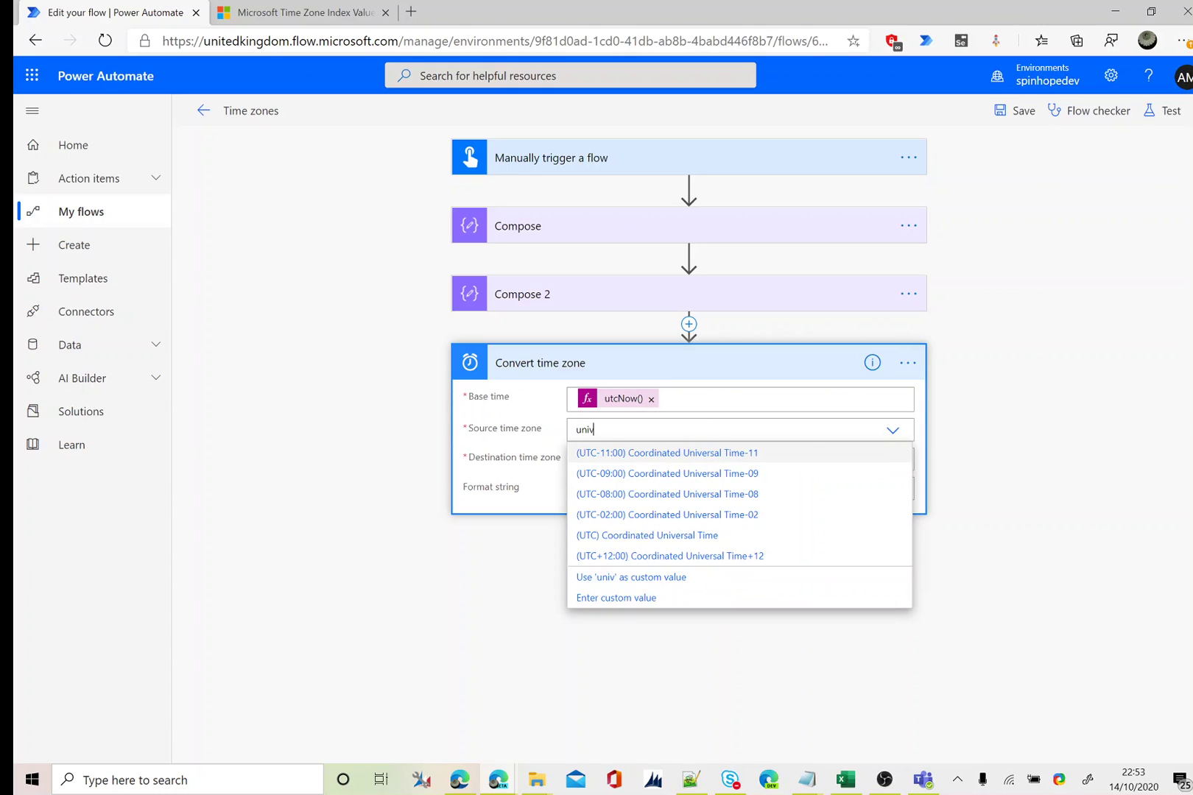
click(608, 540)
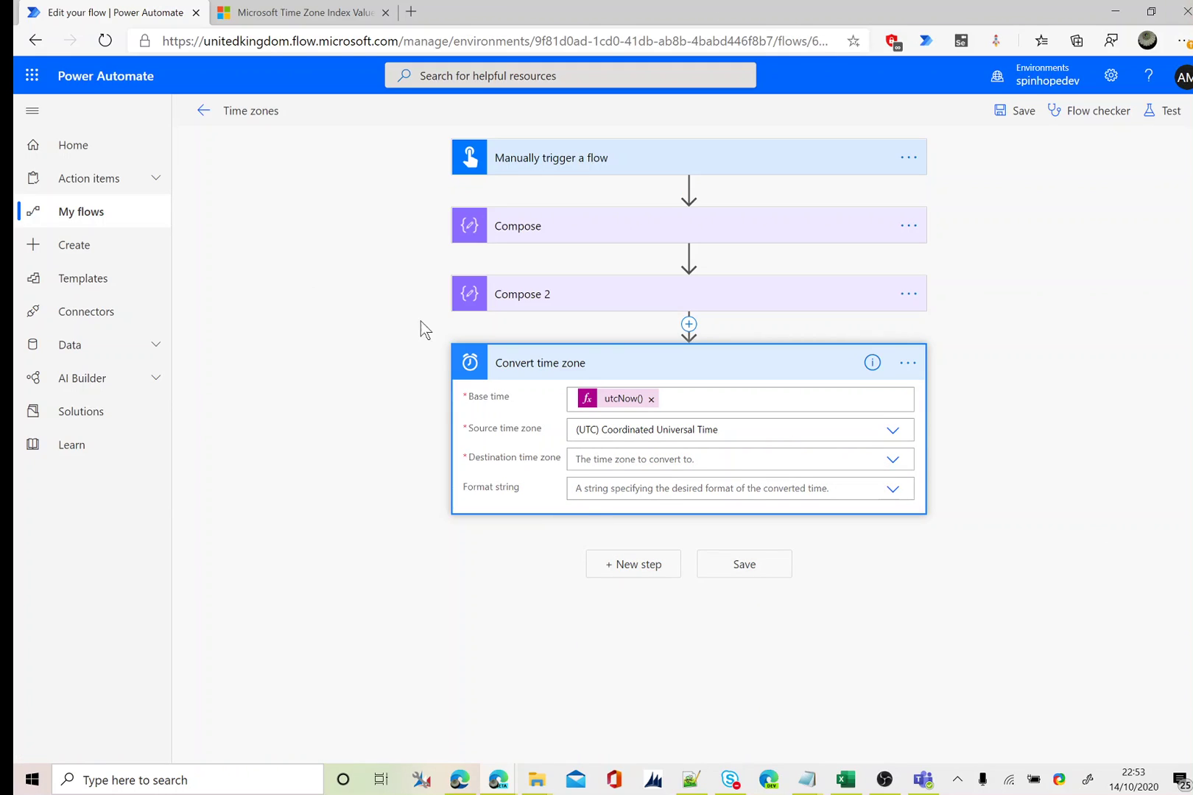
click(576, 458)
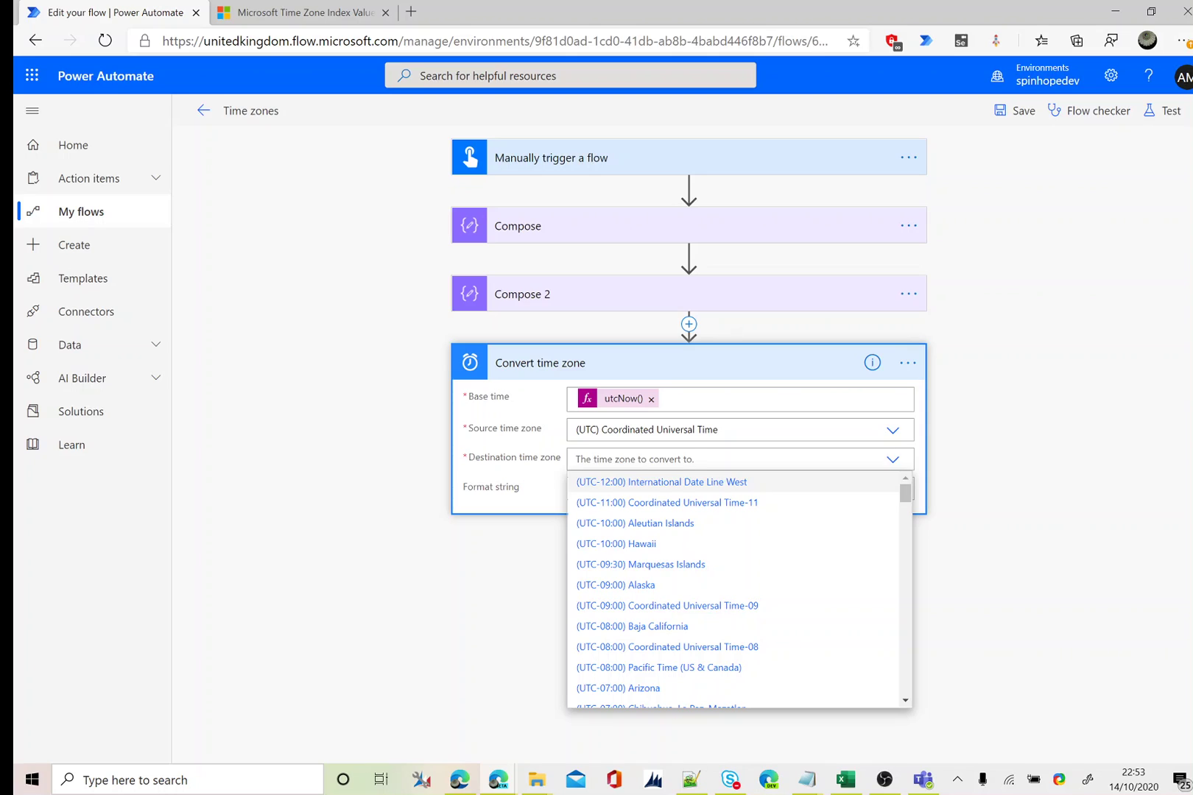
text(lon)
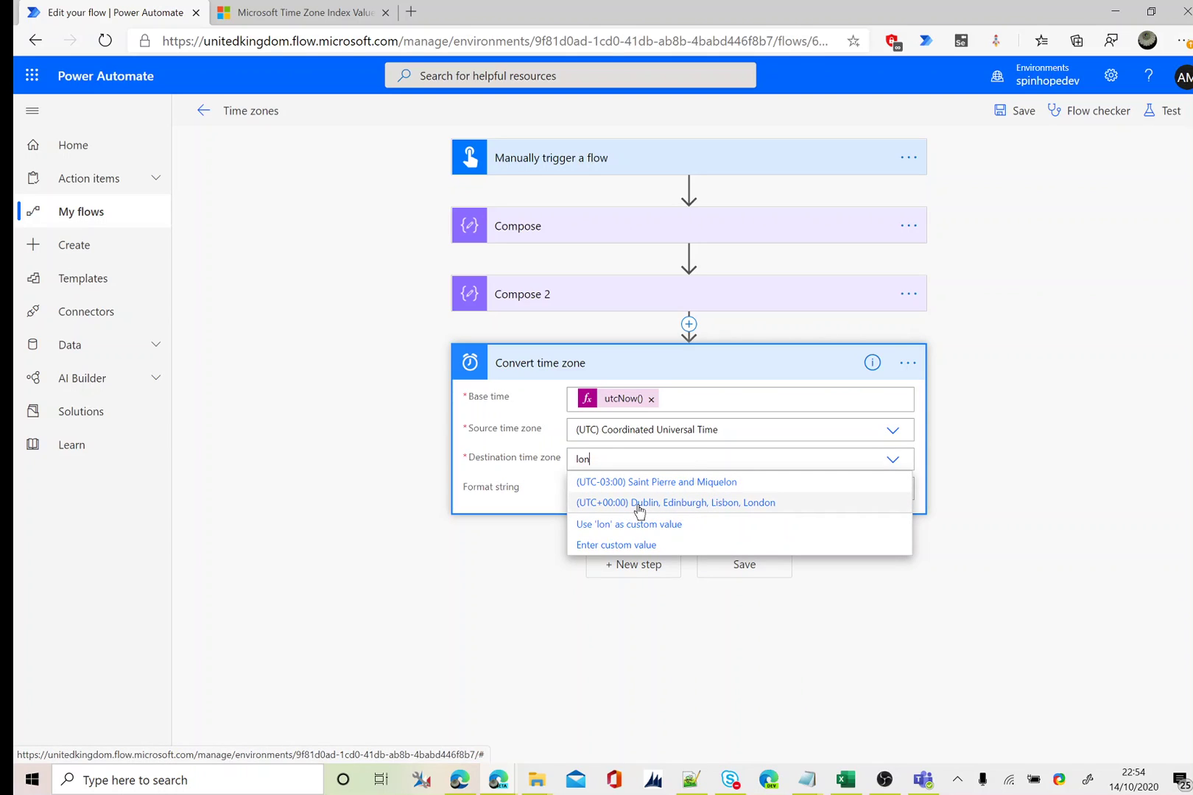
click(731, 509)
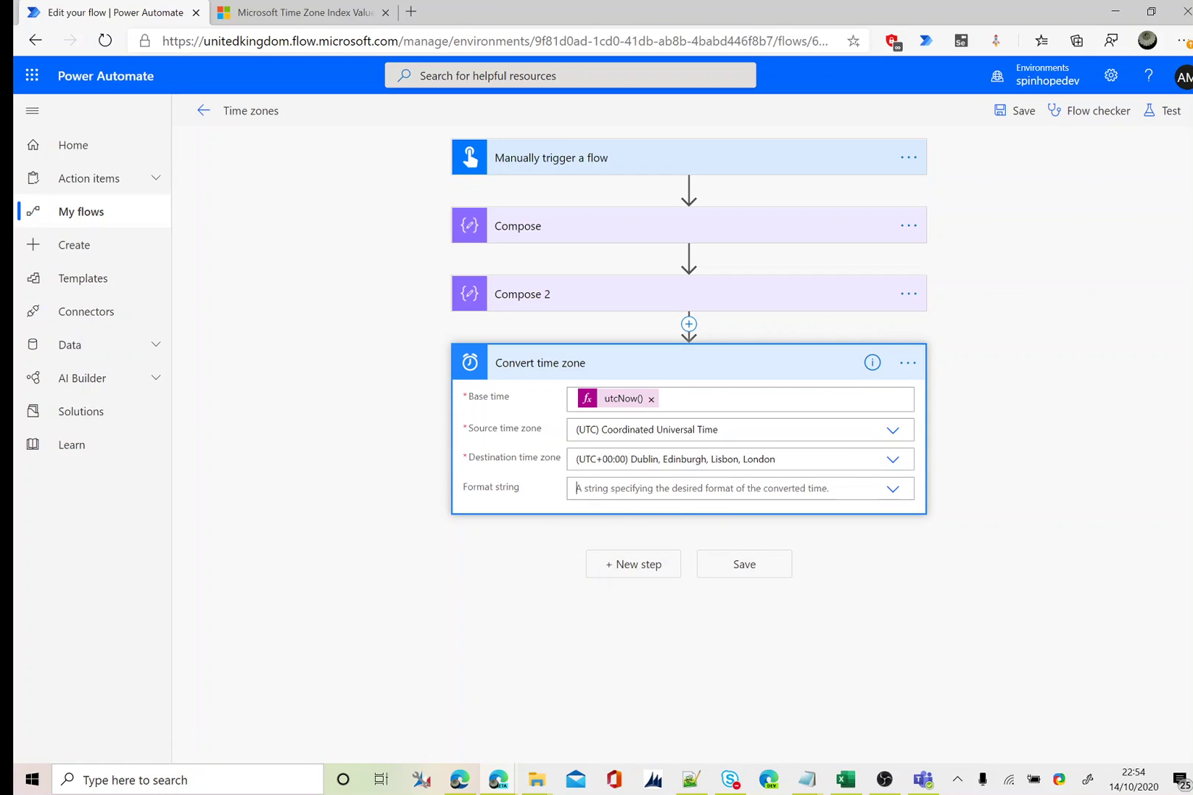
- Enter a custom format string of HH:mm instead of a preset pattern
click(893, 488)
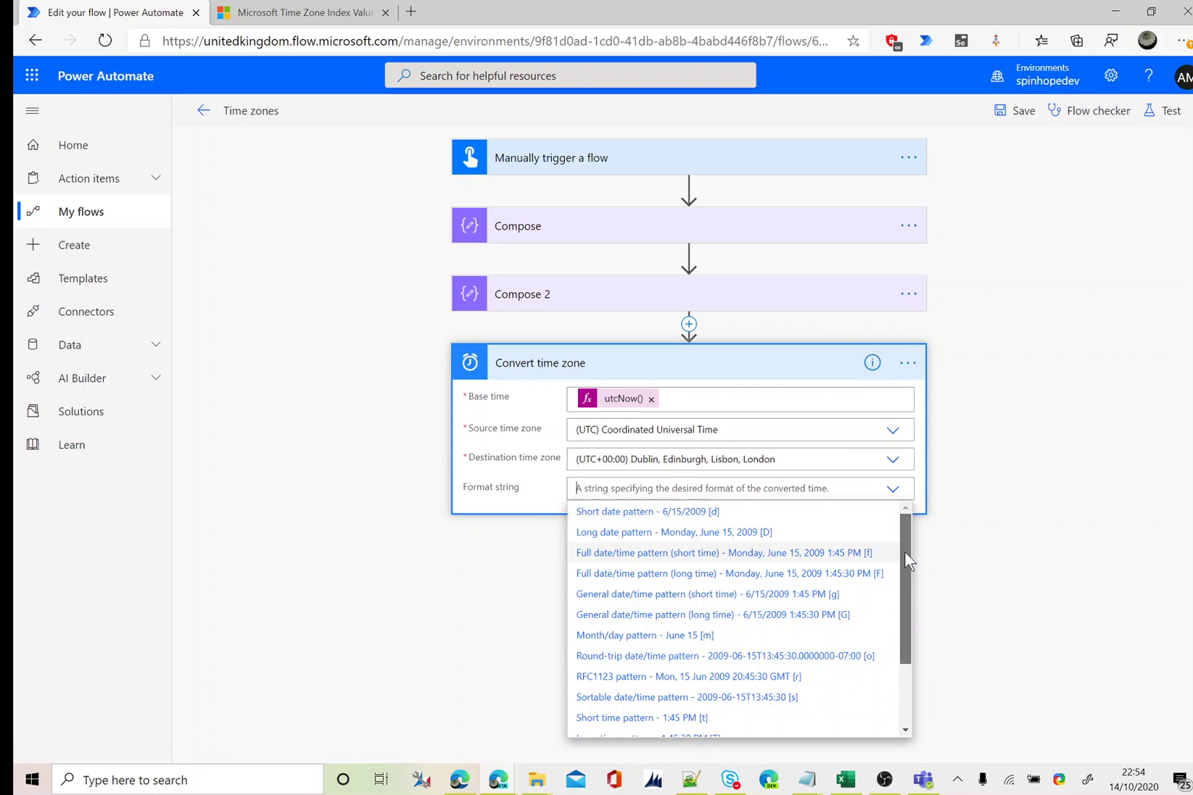
drag(904, 551, 899, 676)
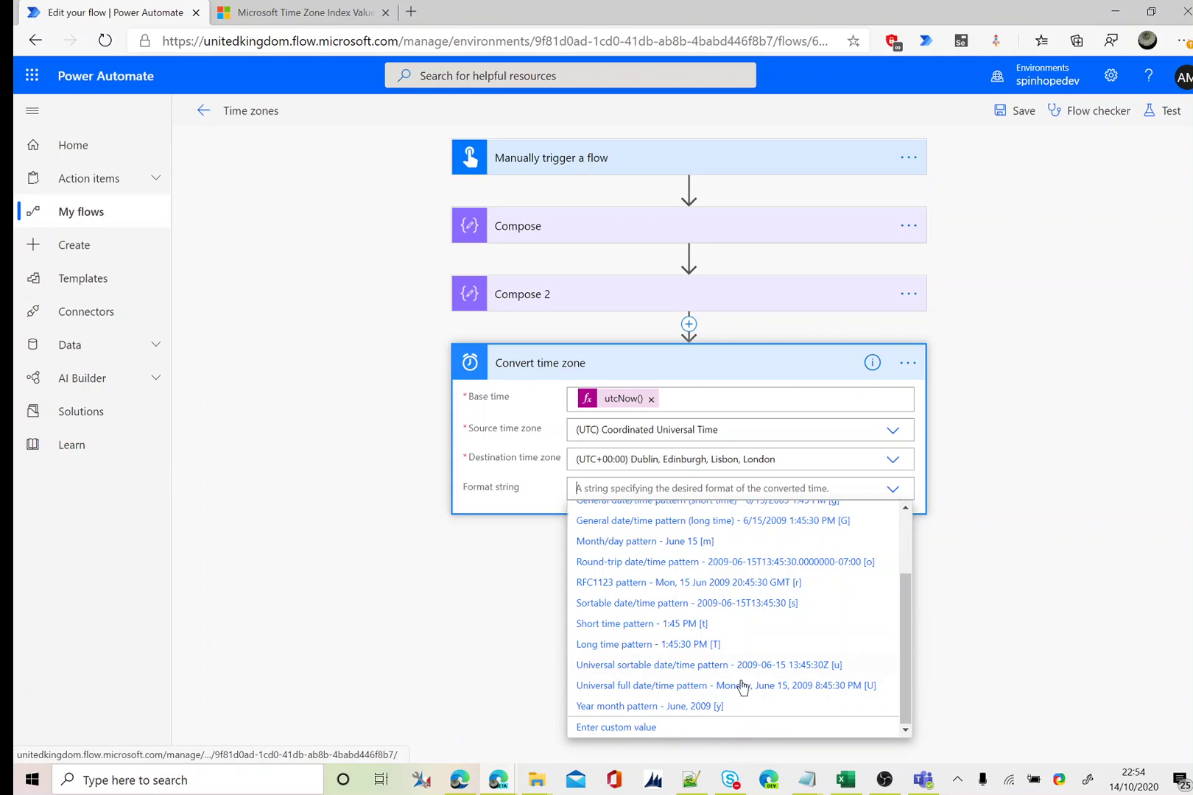
click(622, 728)
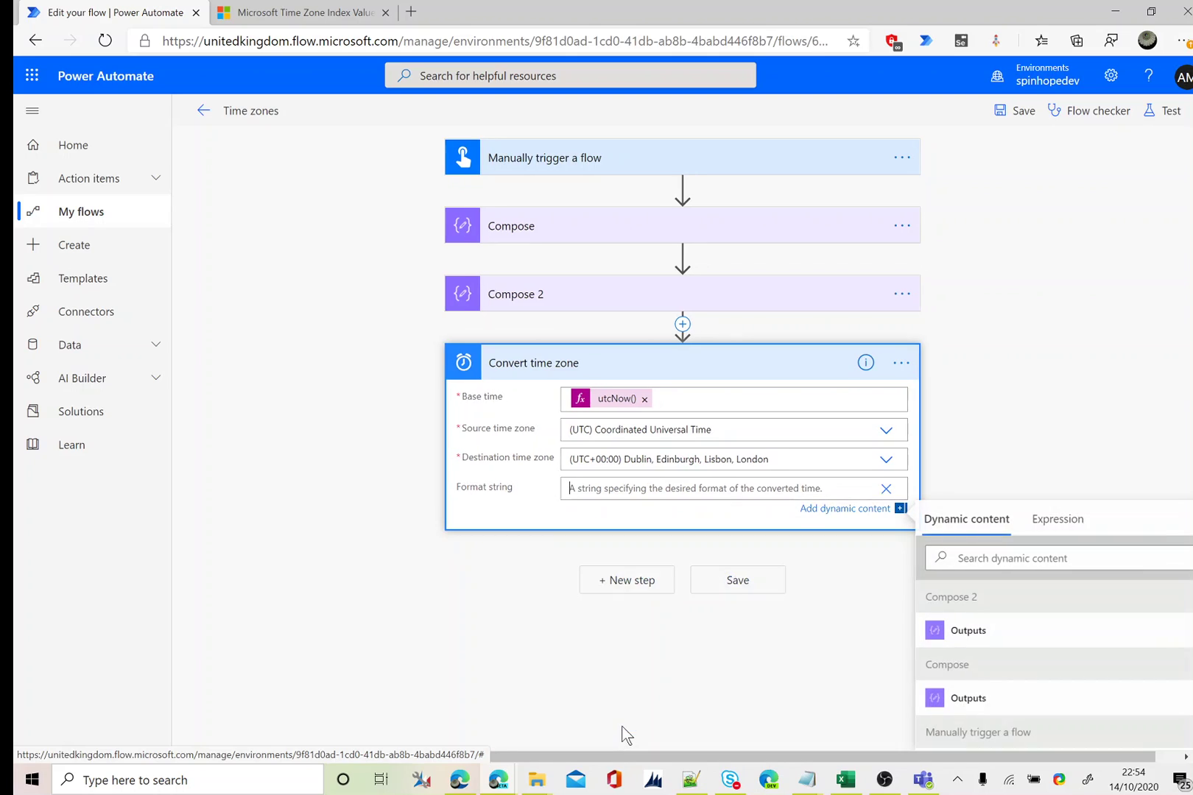
click(1053, 521)
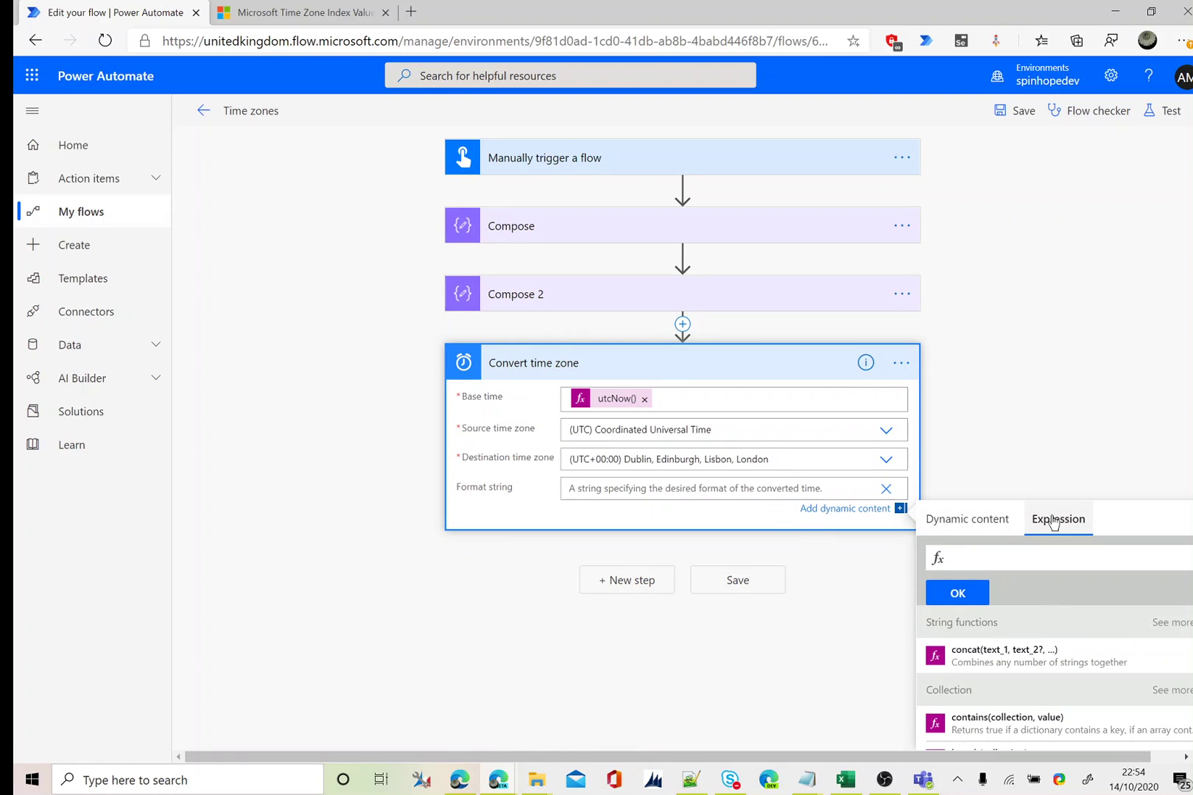
click(966, 519)
click(552, 488)
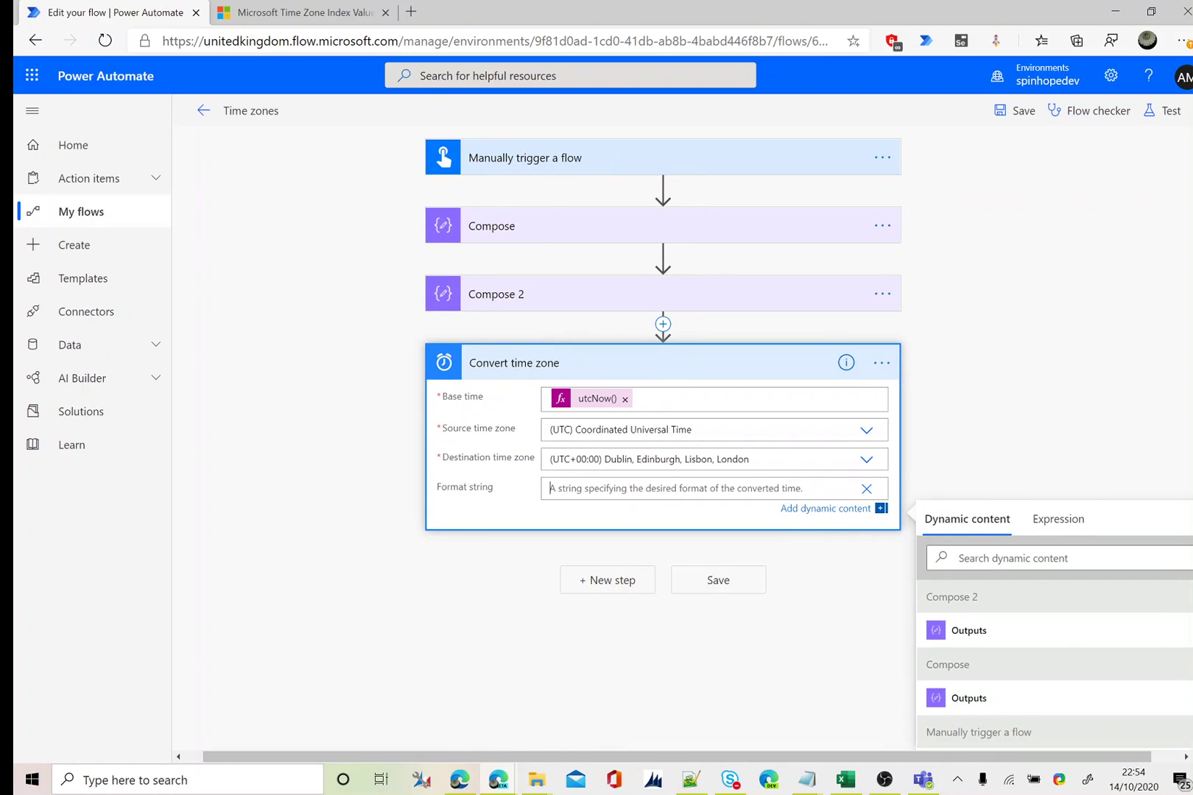
text(HH)
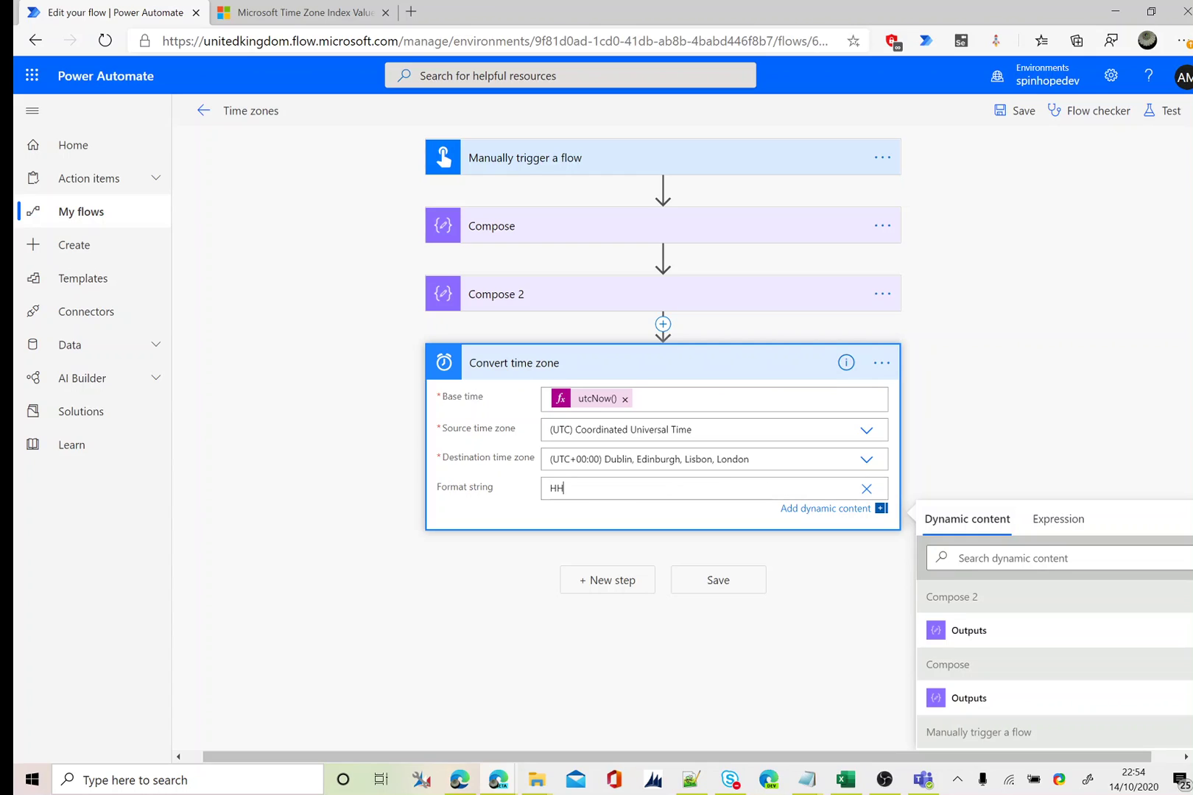
text(:mm)
- Save the flow and run a manual test
click(1162, 111)
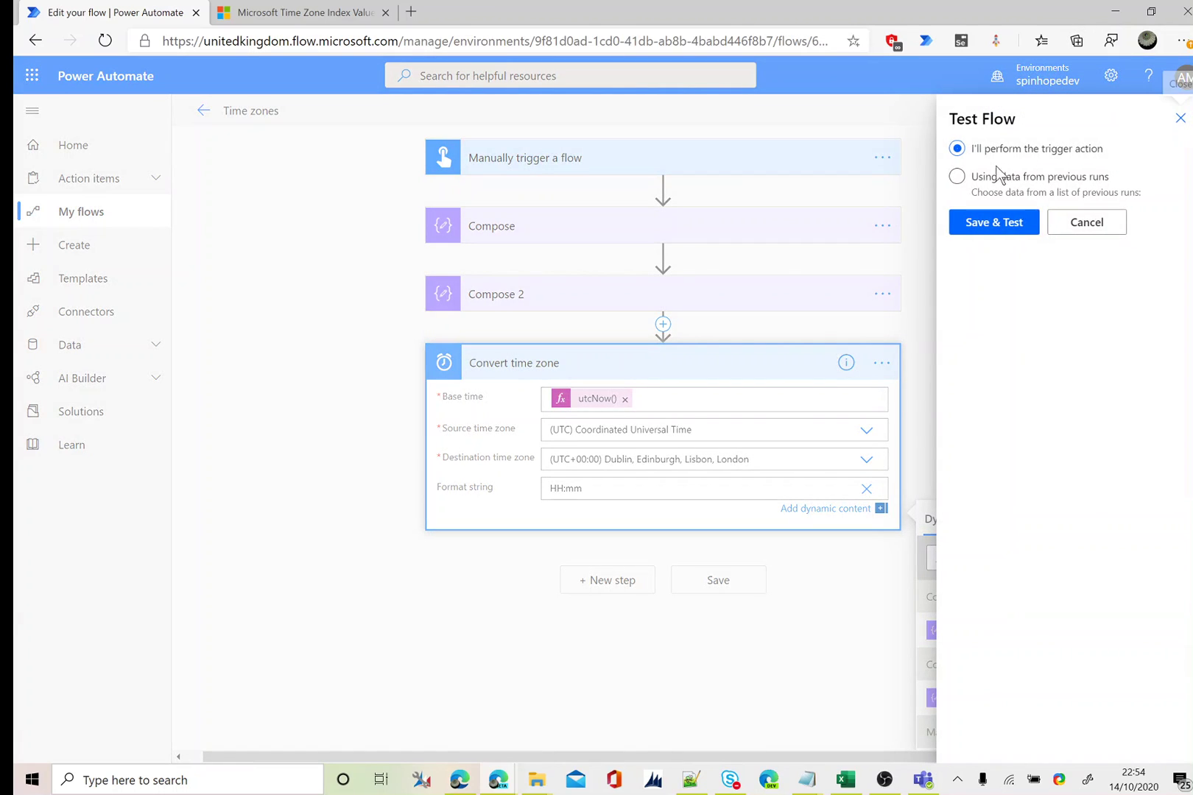
click(992, 223)
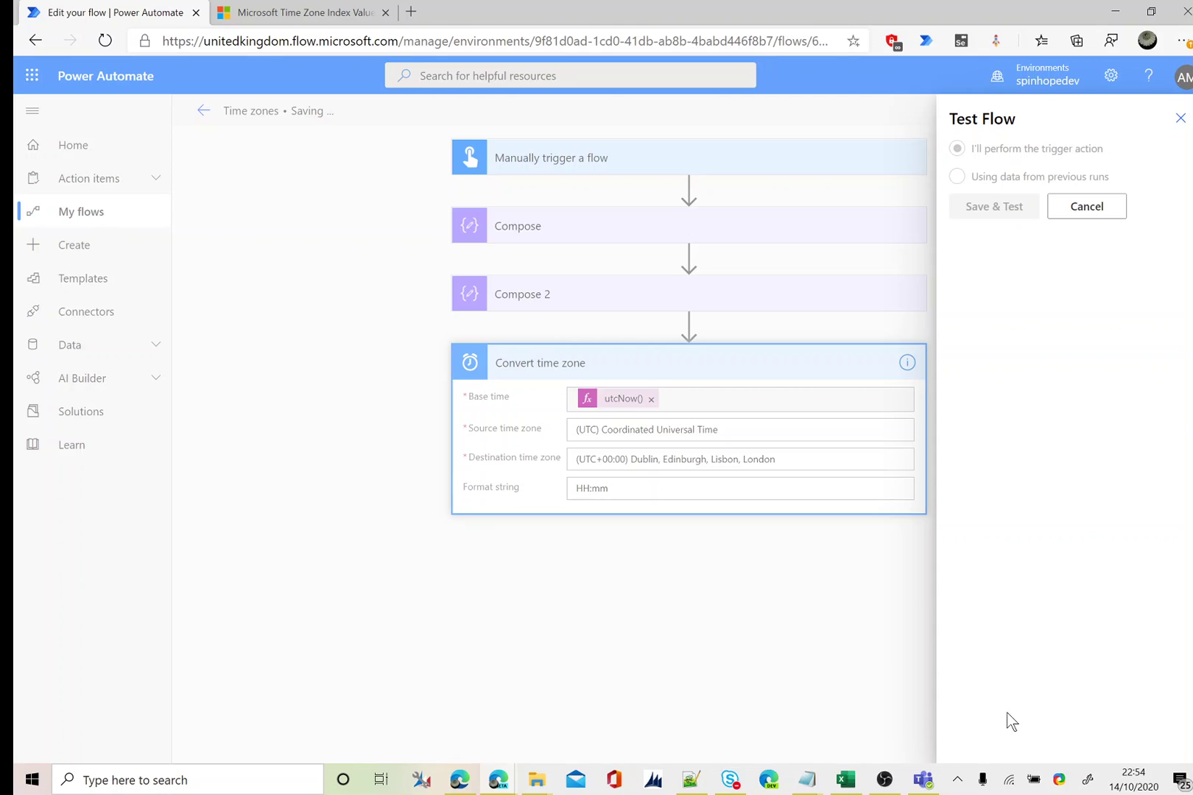
click(983, 734)
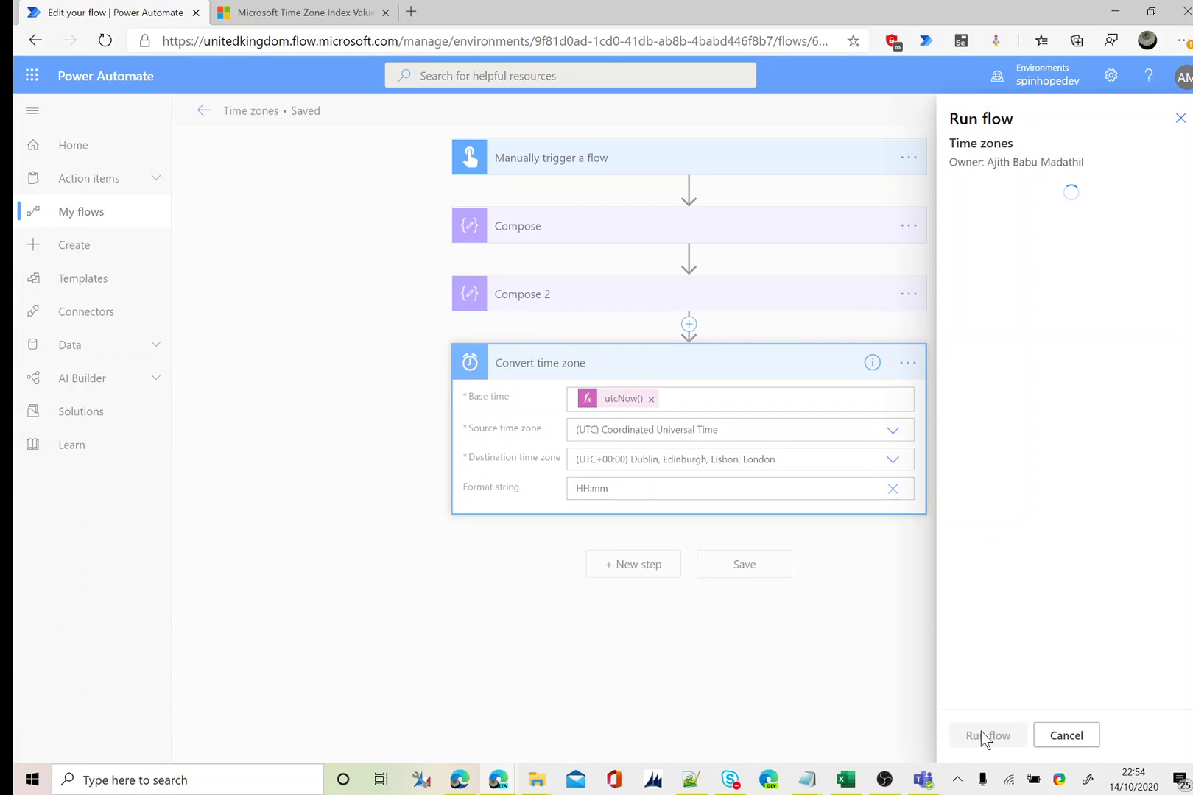
click(980, 734)
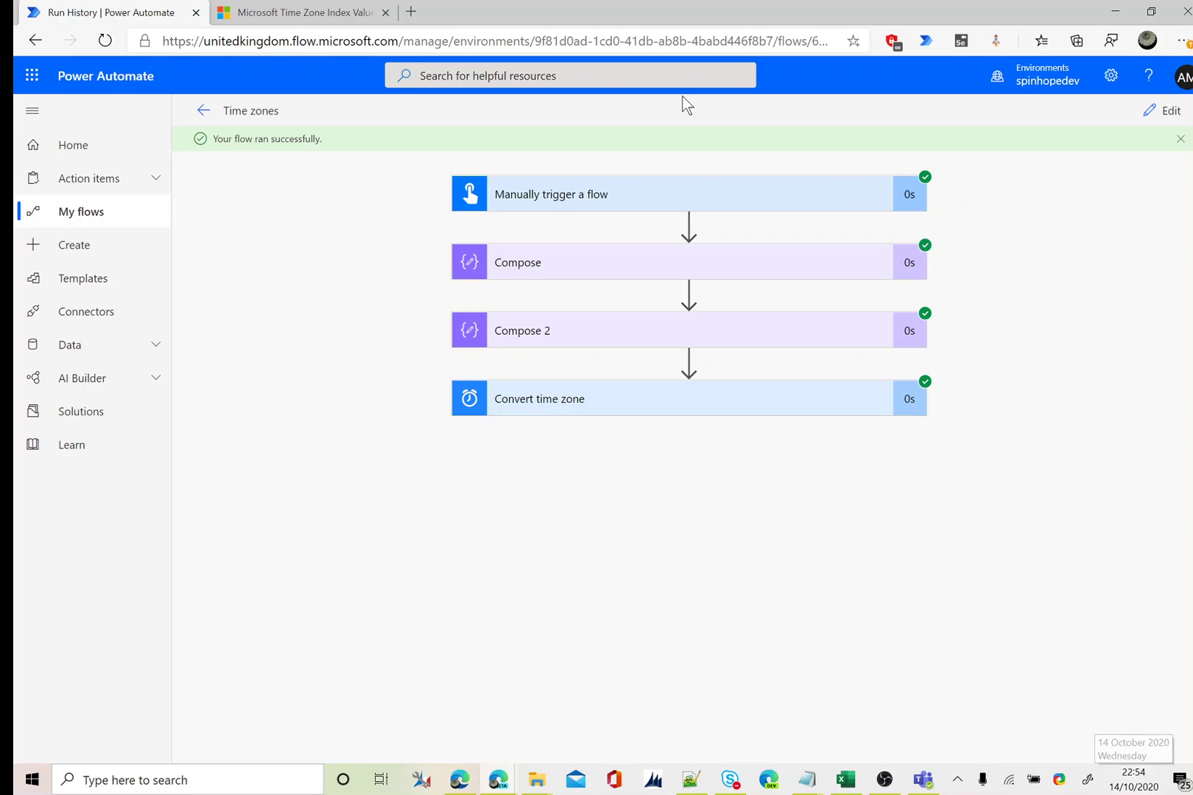
- Inspect Compose, Compose 2 and Convert time zone outputs, confirming the converted time 22:54
click(554, 264)
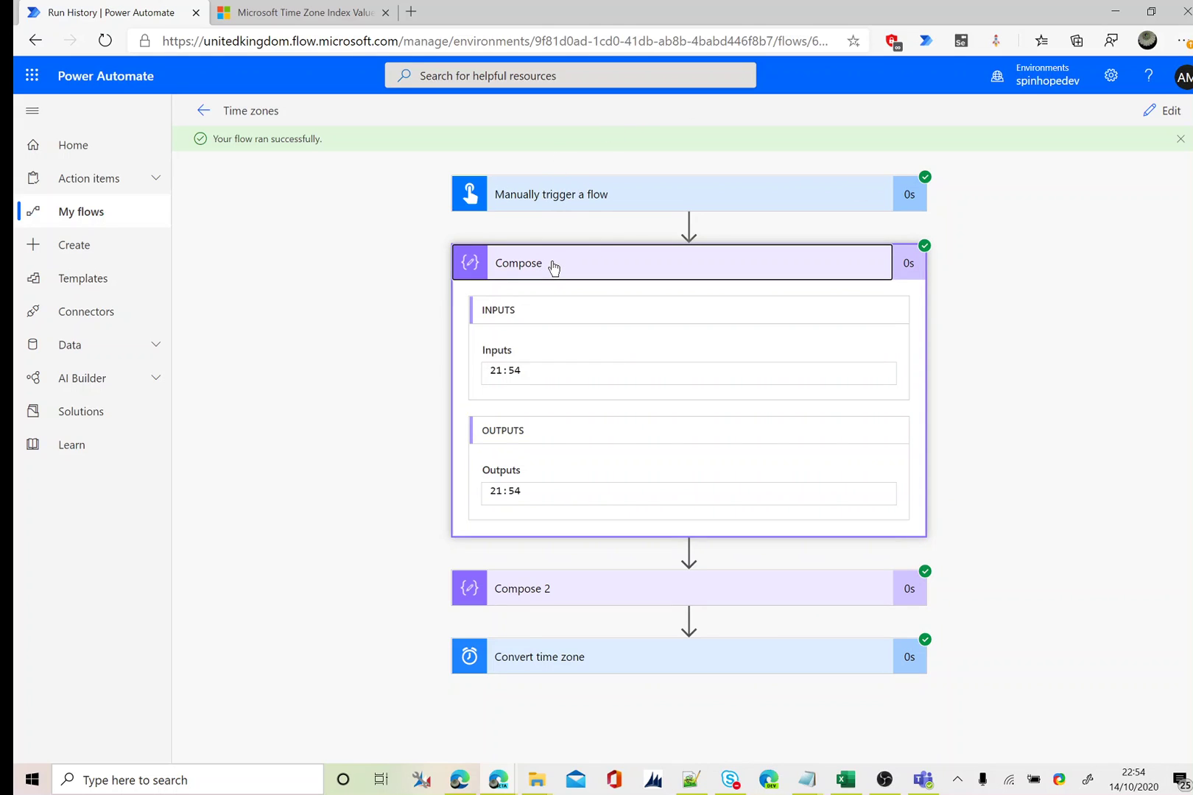
click(583, 586)
scroll(277, 471, down, 3)
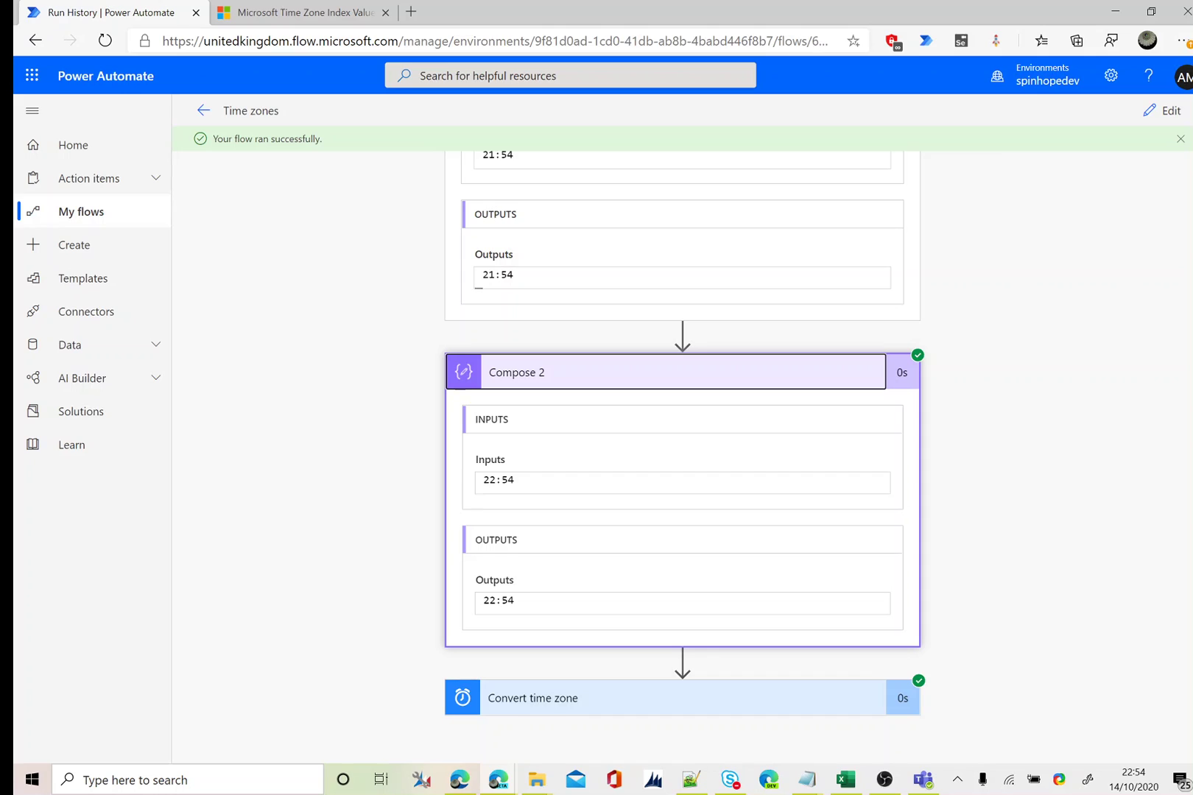
click(592, 705)
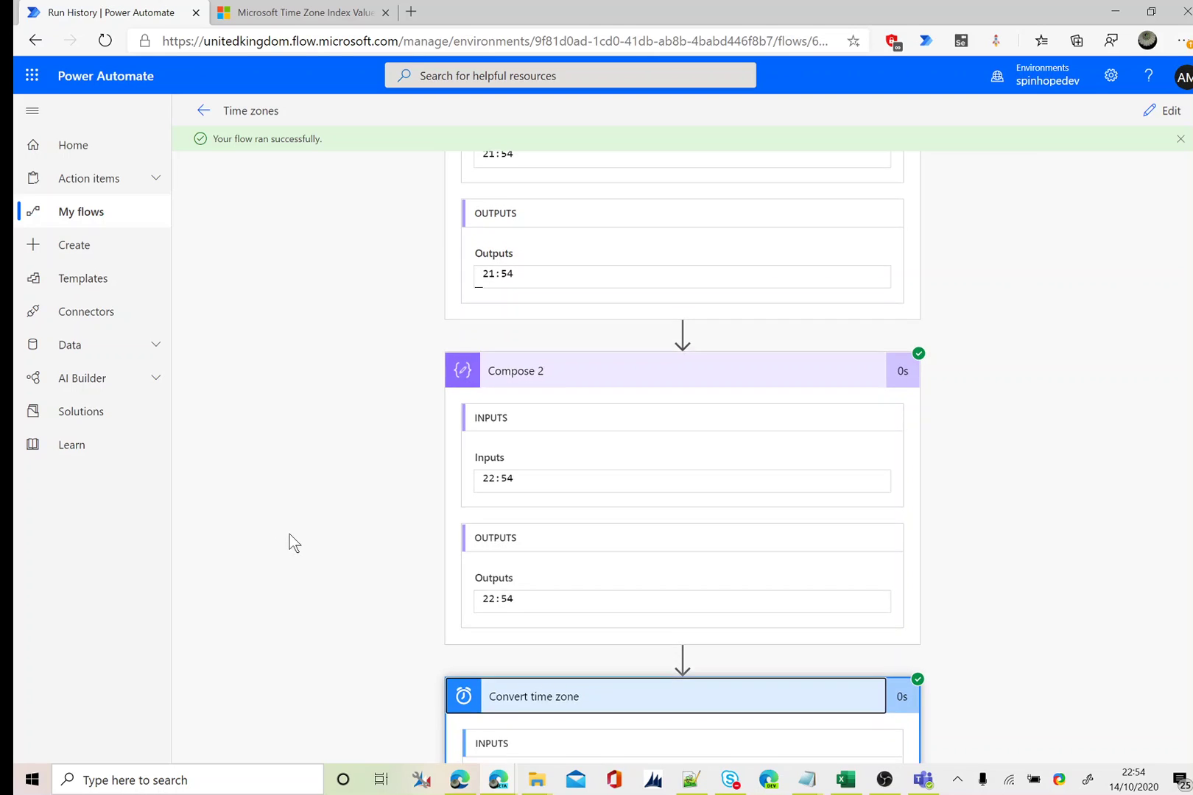
scroll(290, 534, down, 5)
drag(545, 654, 588, 654)
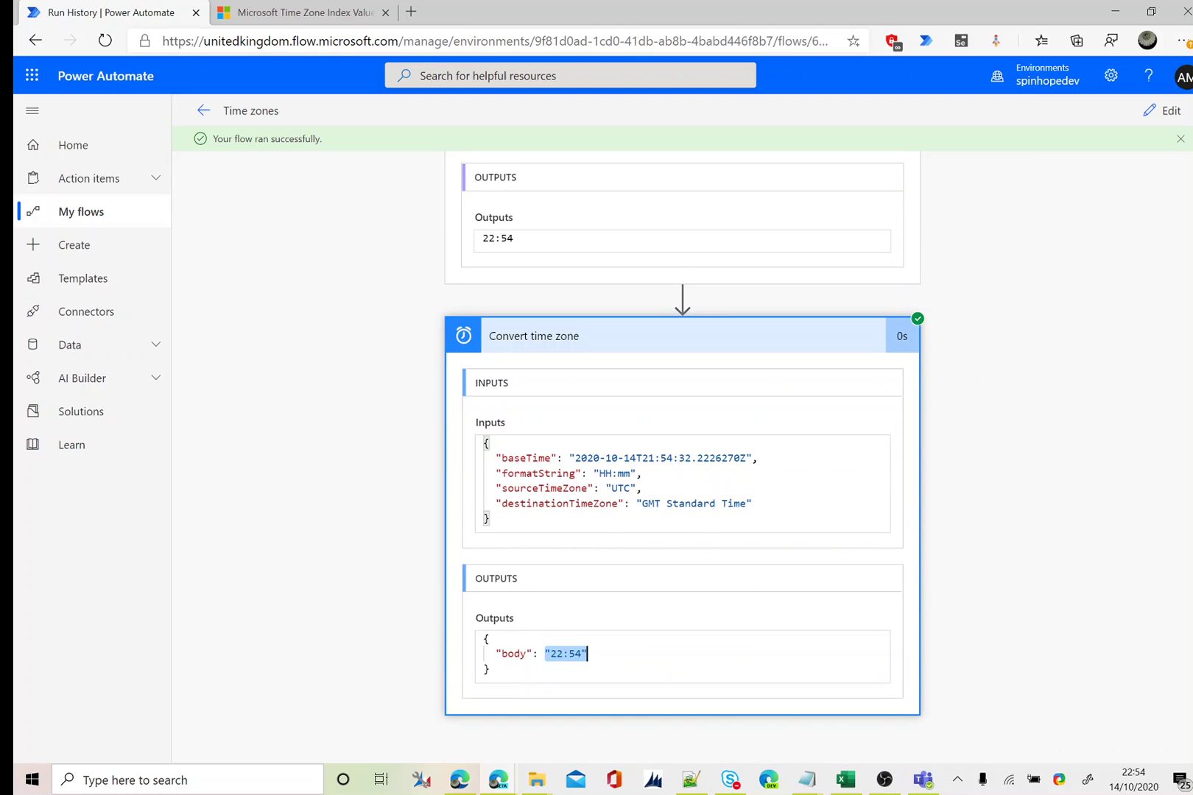
- Add a Compose 3 step after Convert time zone that takes its Converted time
click(1163, 110)
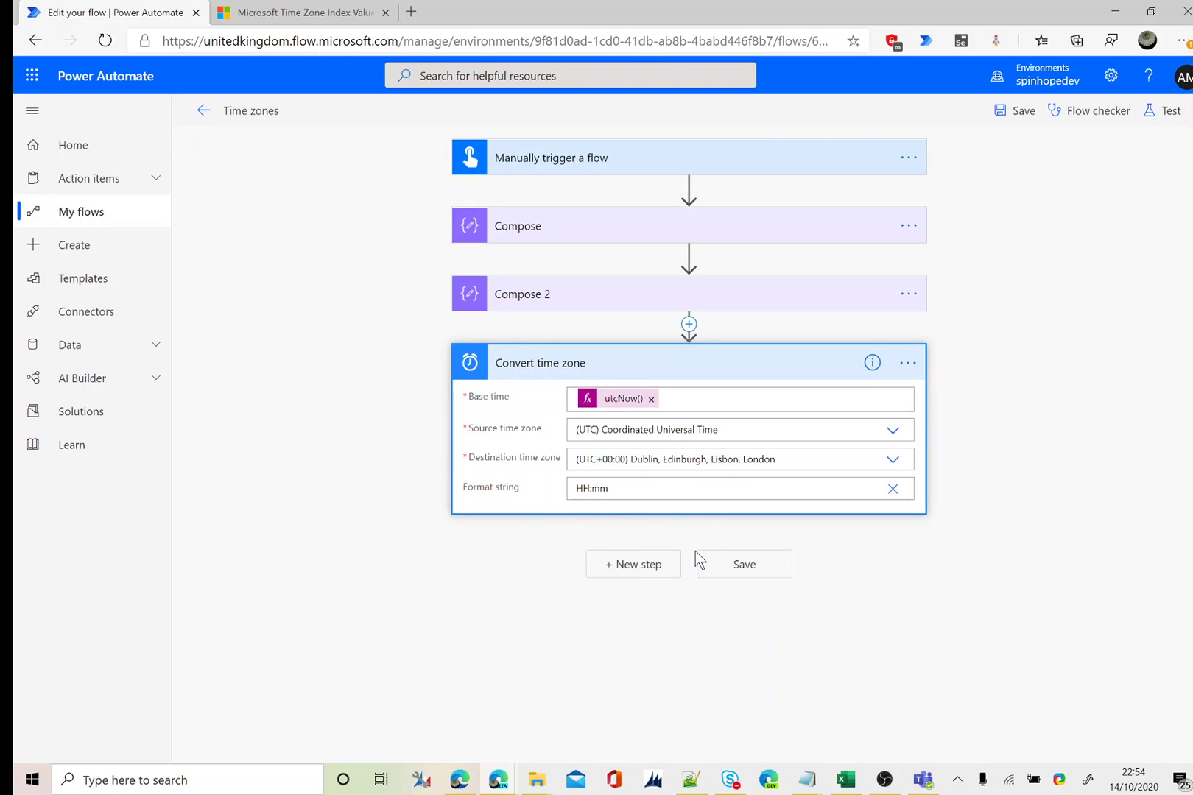
click(674, 560)
text(compose)
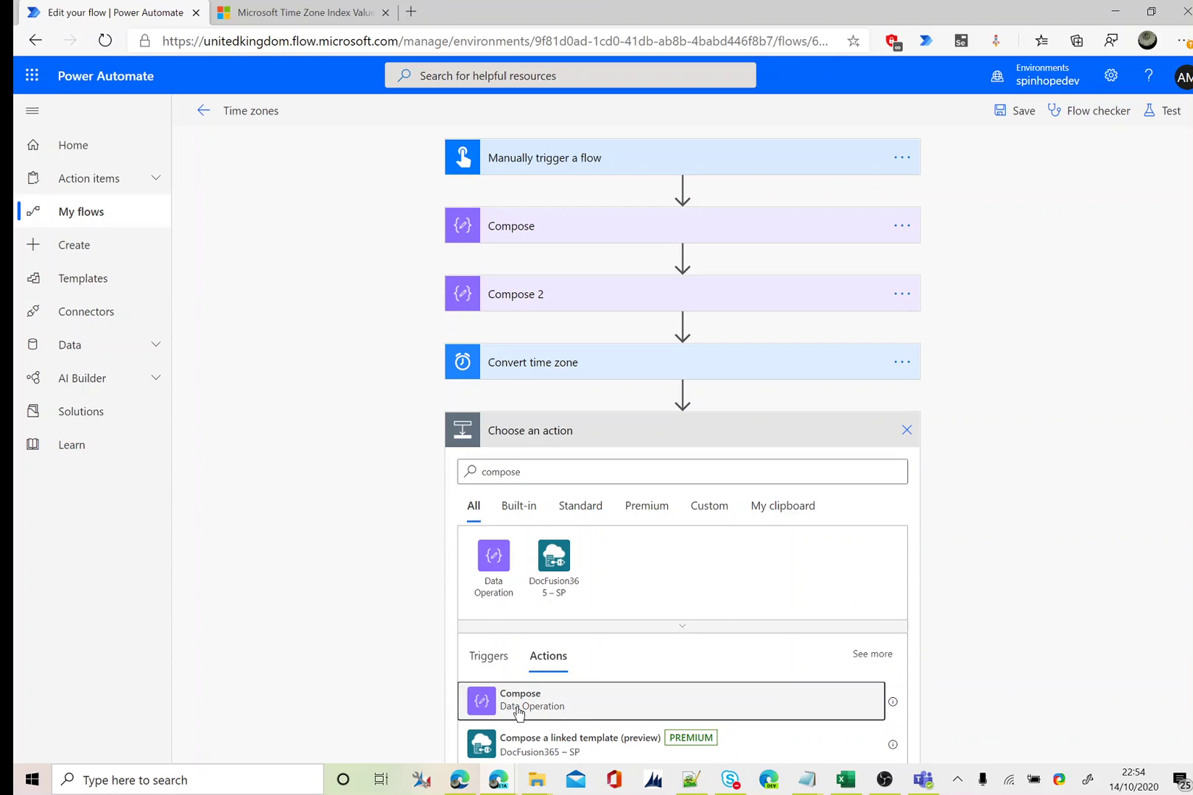
click(520, 705)
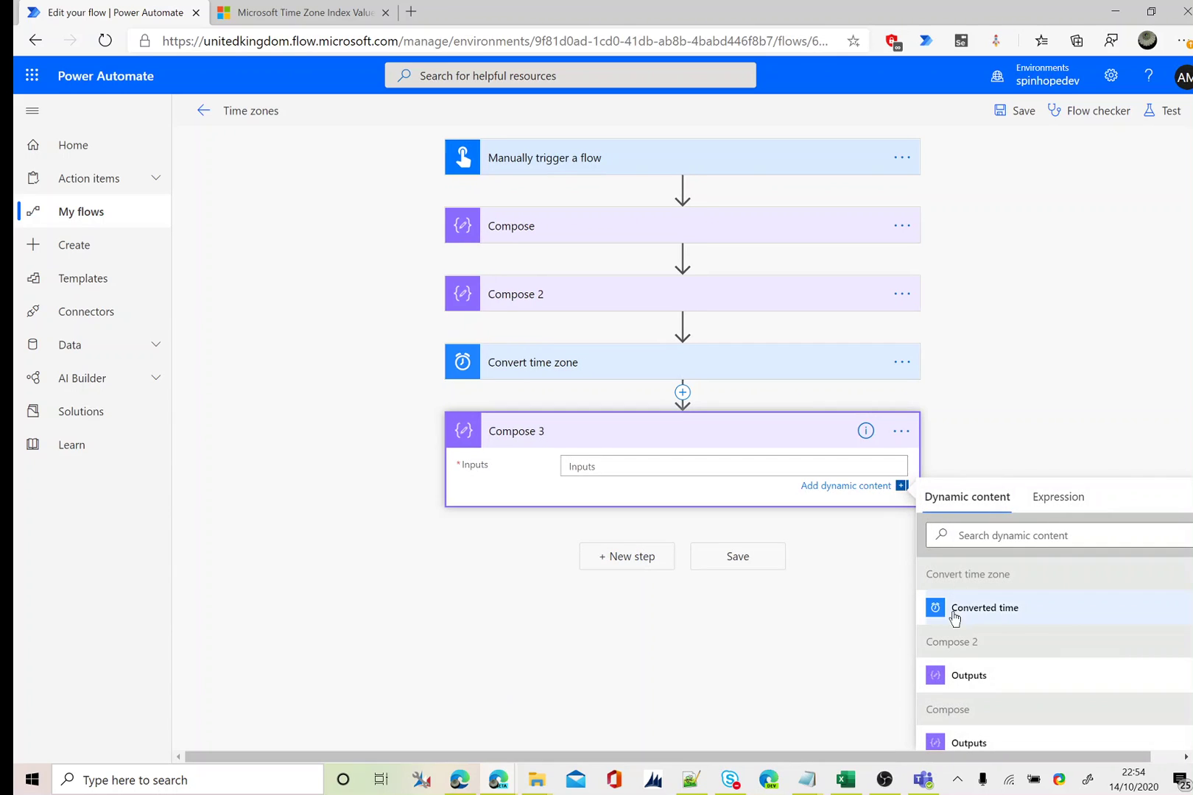
click(979, 608)
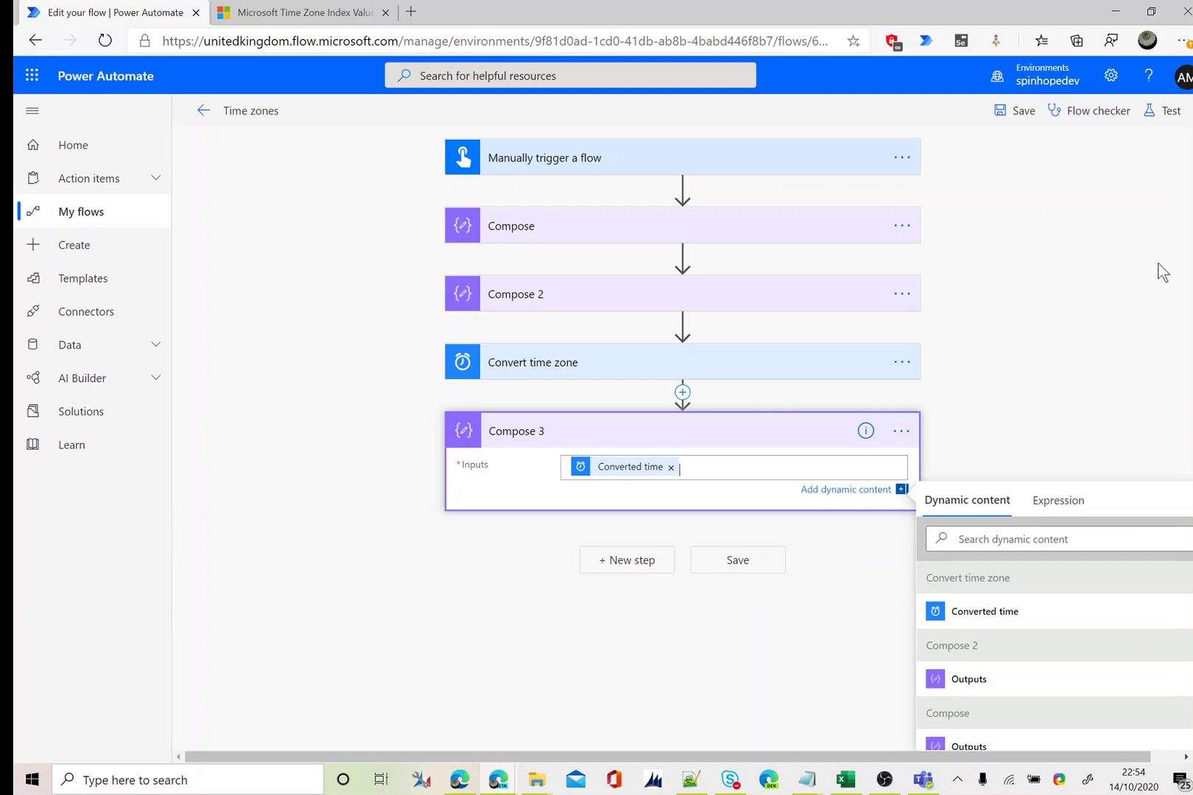
- Save the flow and run a test of it
click(1158, 114)
click(990, 219)
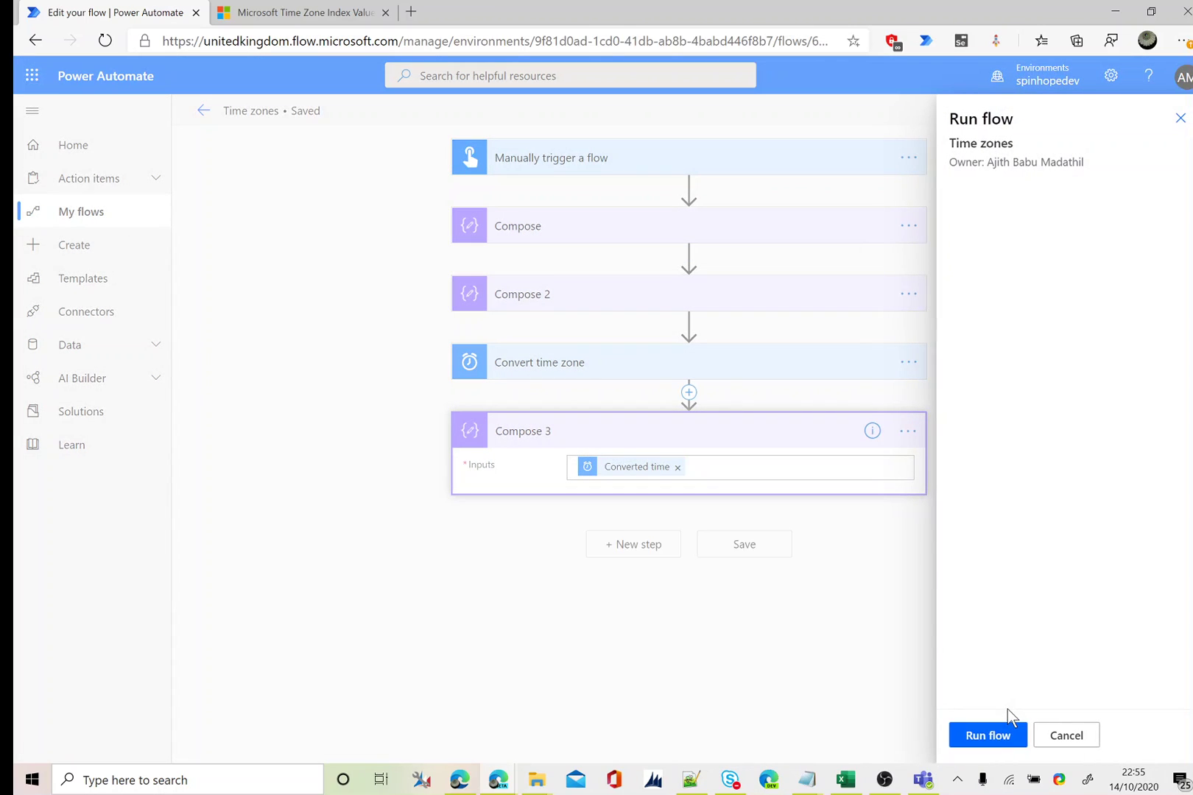
click(994, 734)
click(995, 734)
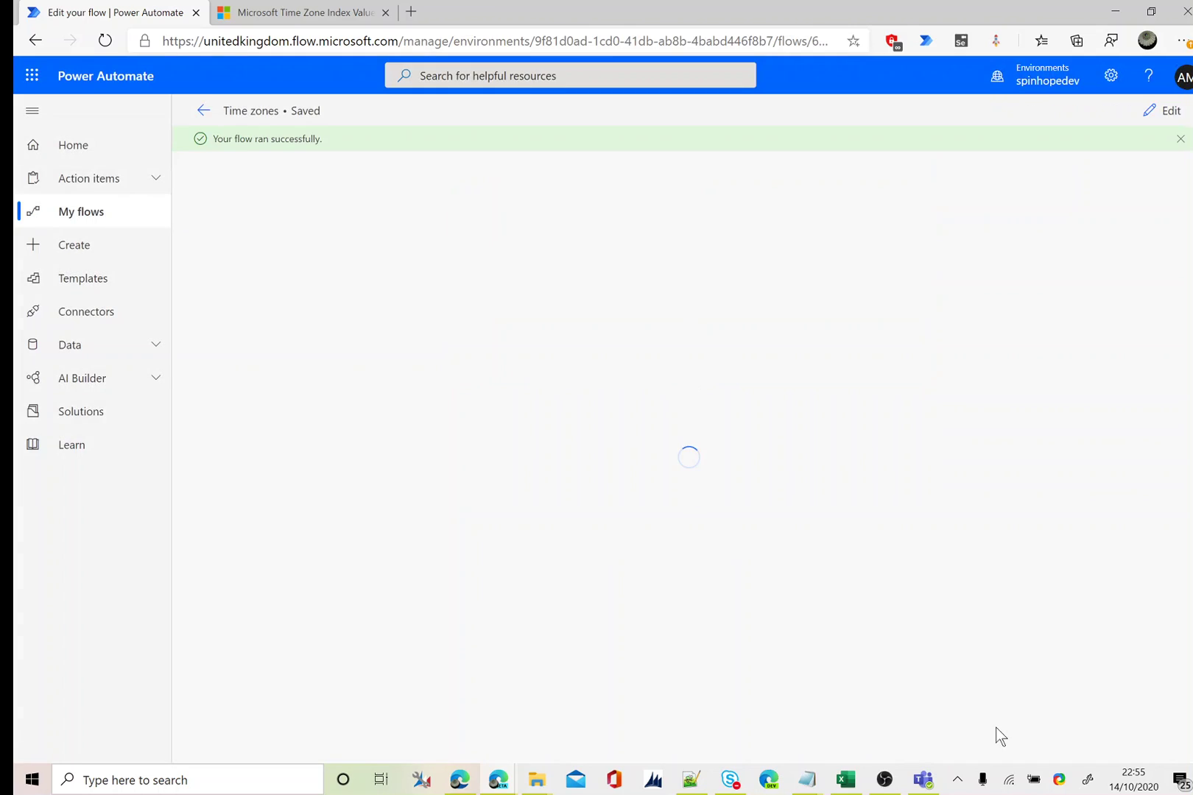
- Check Compose 3's 22:55 output, then reopen the editor with Convert time zone expanded
click(630, 474)
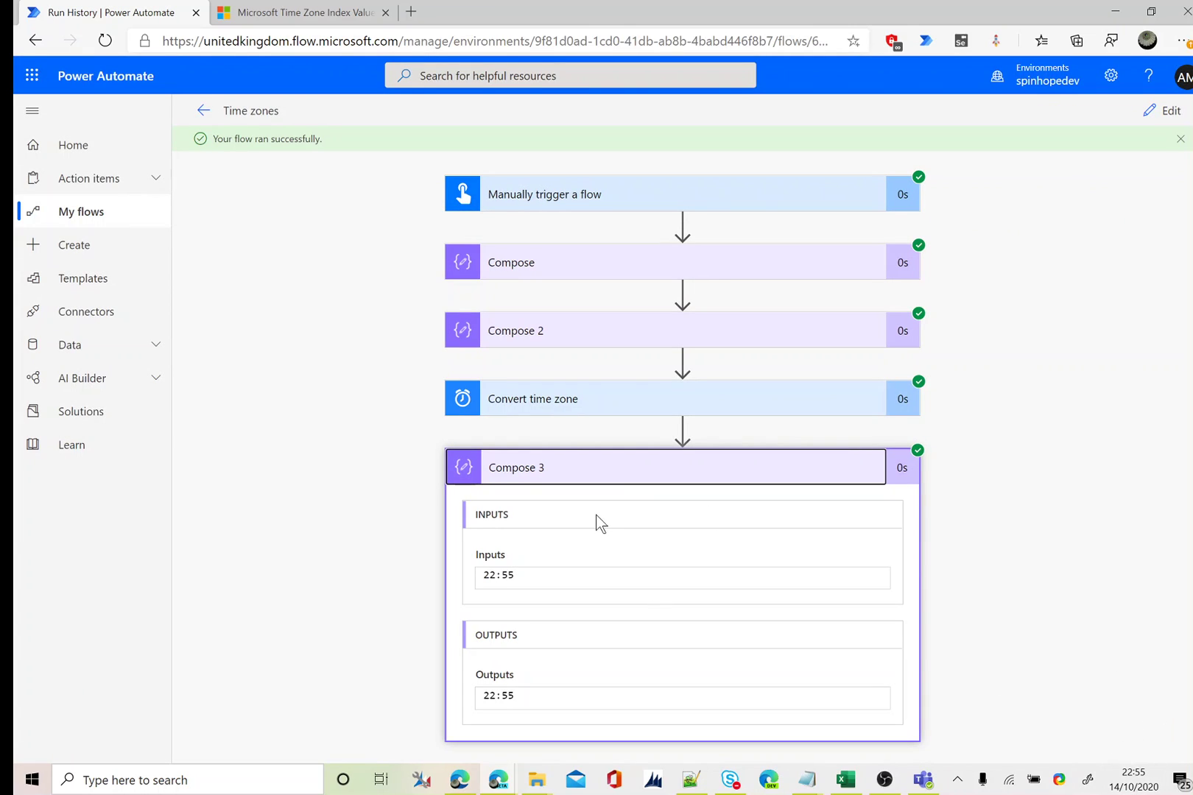
click(1152, 112)
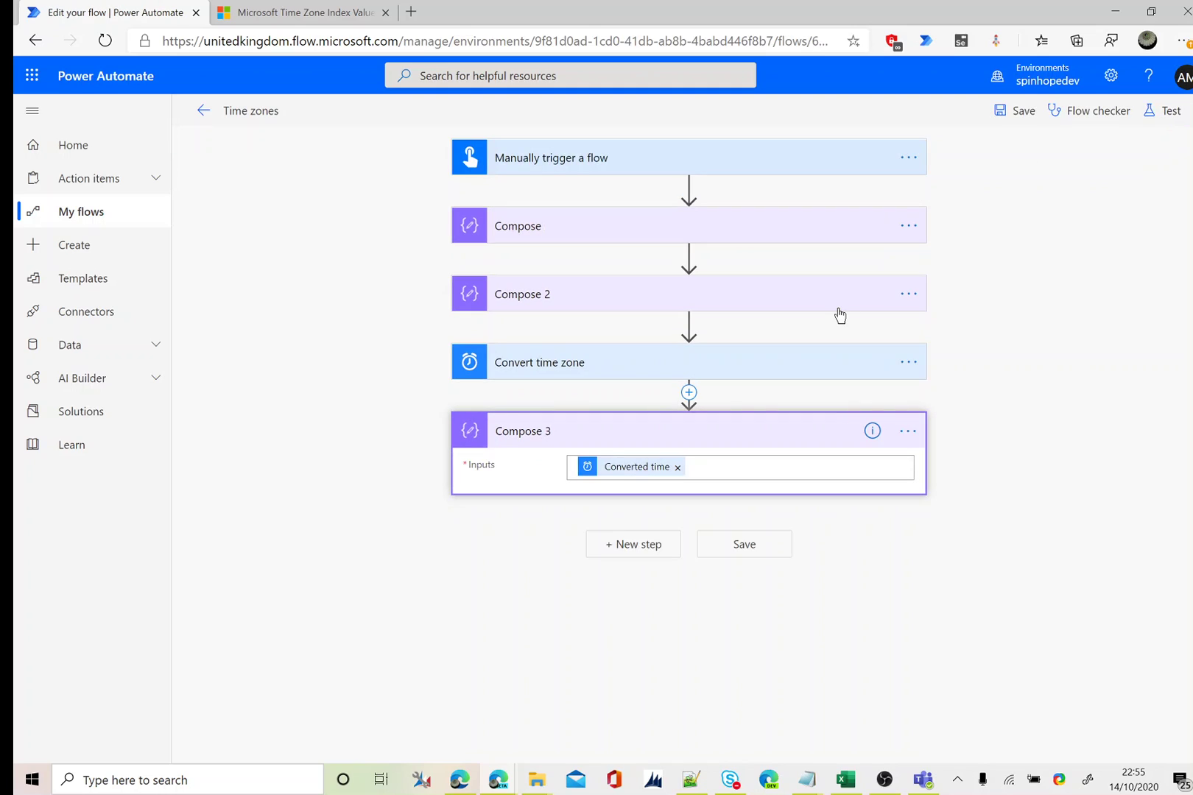
click(583, 375)
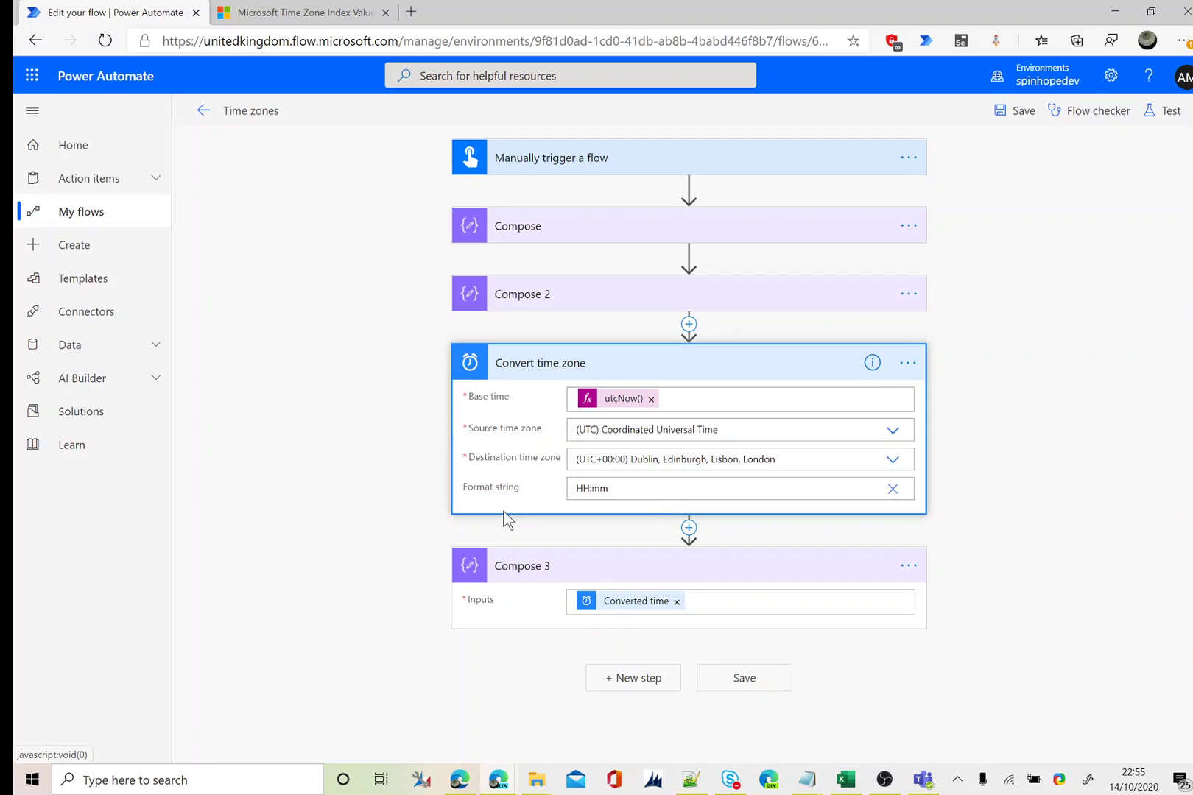
- Reopen Compose 2's formatDateTime expression and move to its 'GMT Standard Time' argument
click(566, 302)
double_click(626, 338)
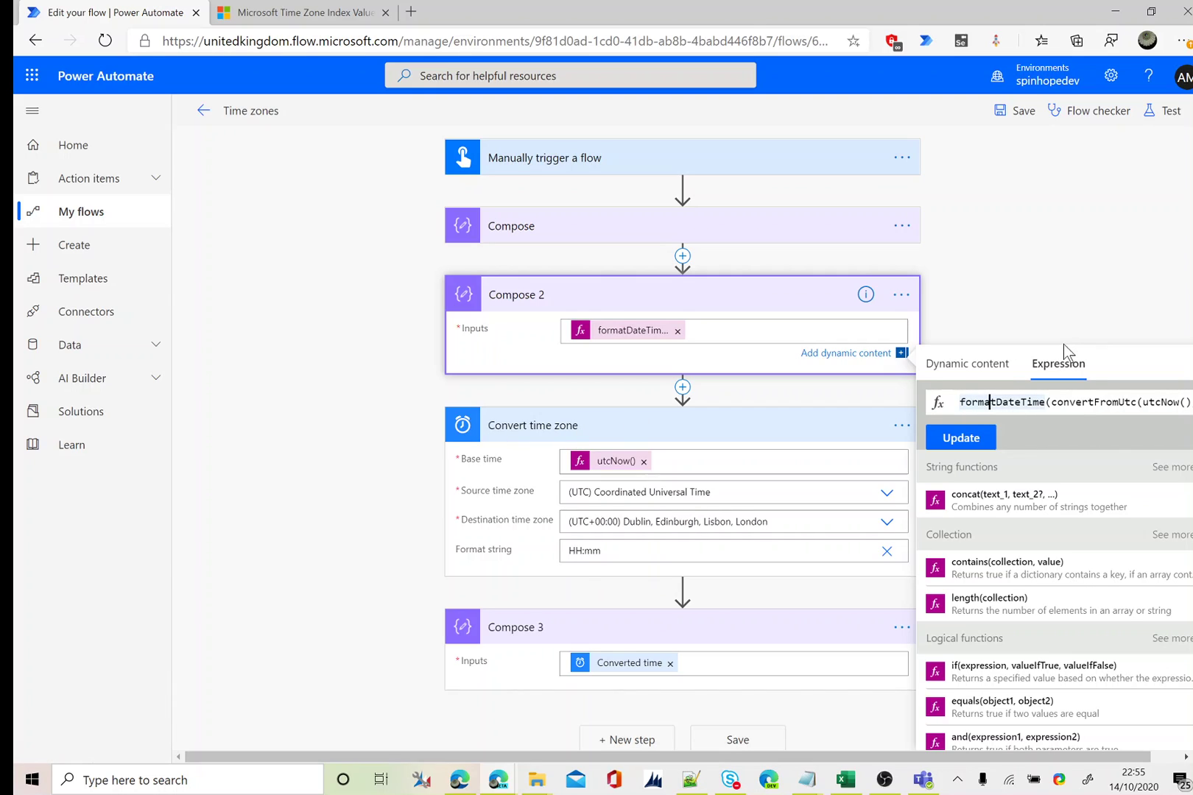
key(Right)
key(Right)
key(Right)
key(Right)
key(Right)
key(Right)
key(Right)
key(Right)
key(Right)
key(Right)
key(Right)
key(Right)
key(Right)
key(Right)
key(Right)
key(Right)
key(Right)
key(Right)
key(Right)
key(Right)
key(Right)
key(Right)
key(Right)
key(Right)
key(Right)
key(Right)
key(Right)
key(Right)
key(Right)
key(Right)
key(Right)
key(Right)
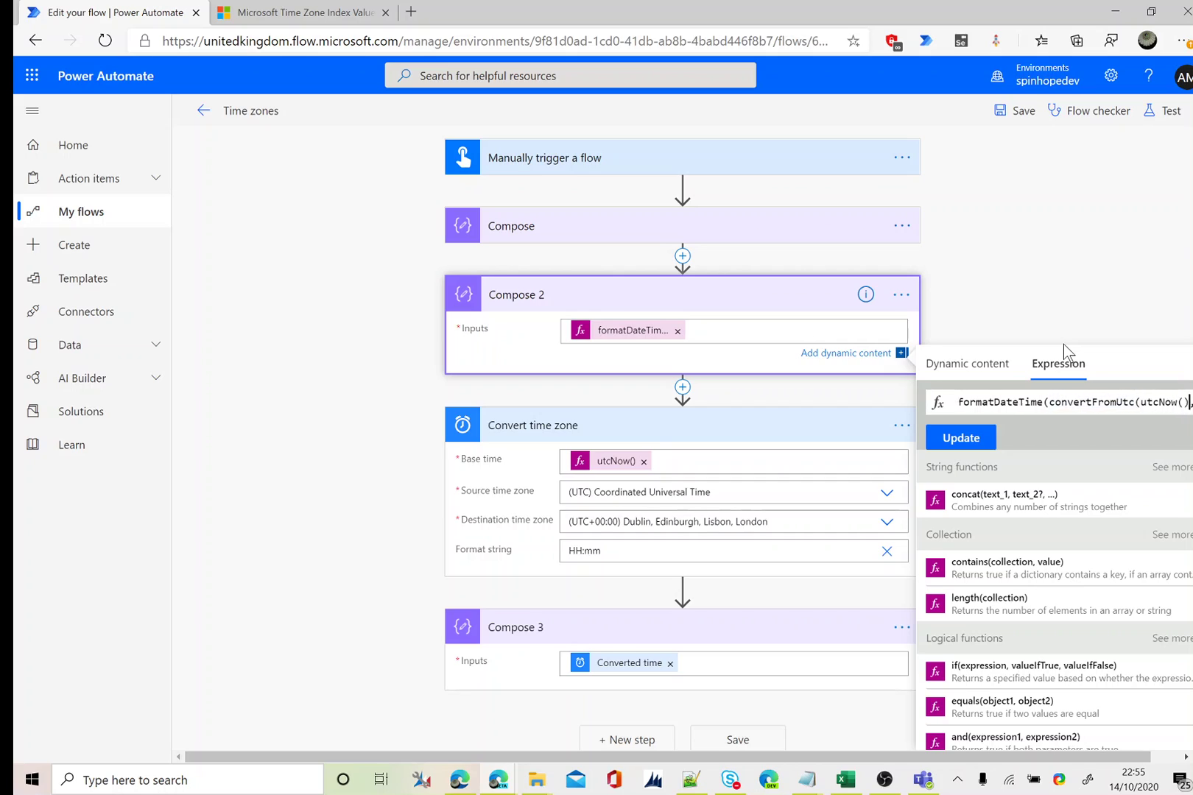
key(Right)
key(Right)
key(Right)
key(Right)
key(Right)
key(Right)
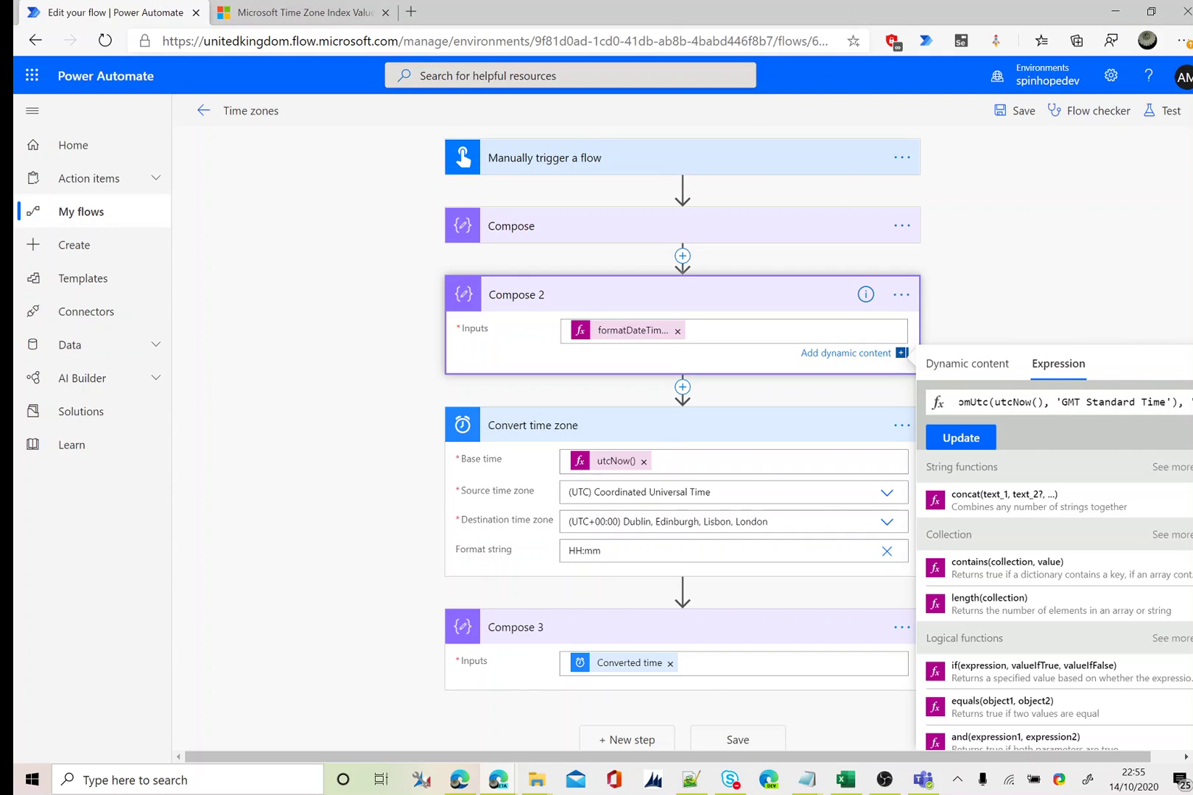
- Copy 'Central America Standard Time' from the Microsoft Time Zone Index Values table and return to the flow
click(299, 16)
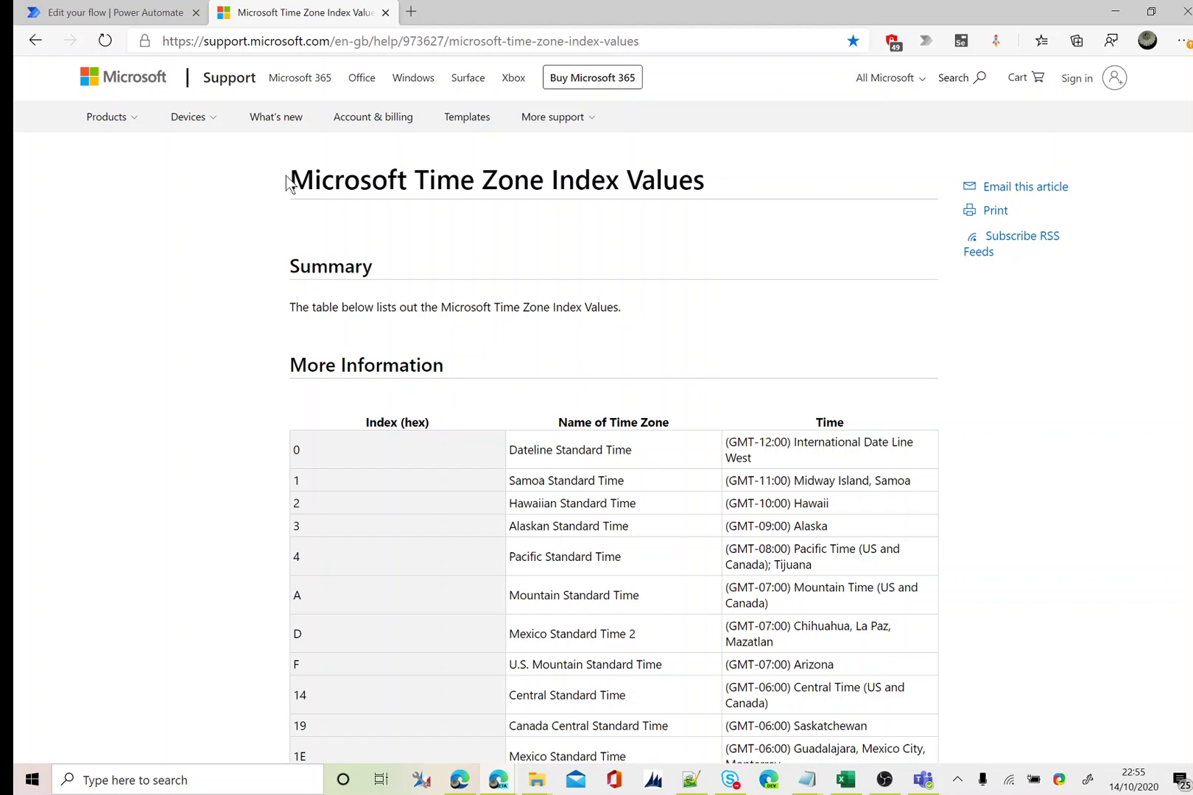
drag(286, 178, 902, 176)
click(166, 209)
scroll(224, 288, down, 3)
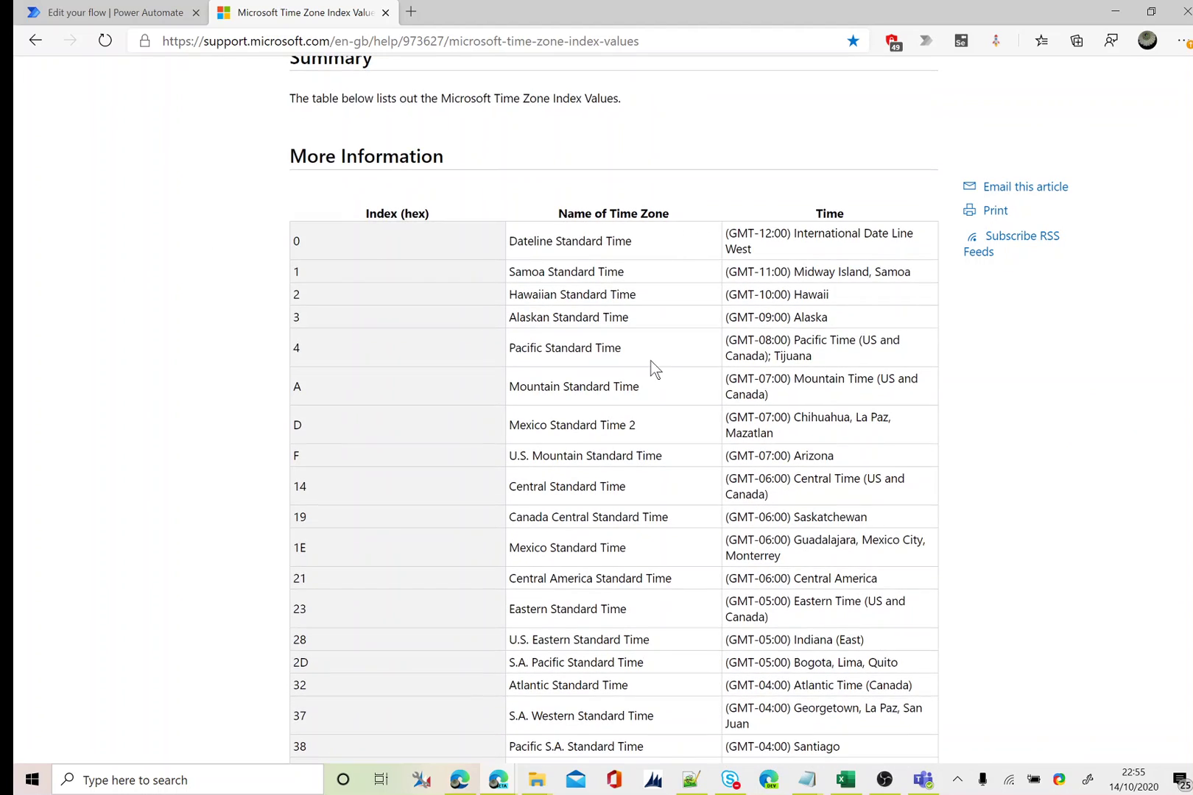
scroll(650, 368, down, 3)
scroll(582, 354, up, 6)
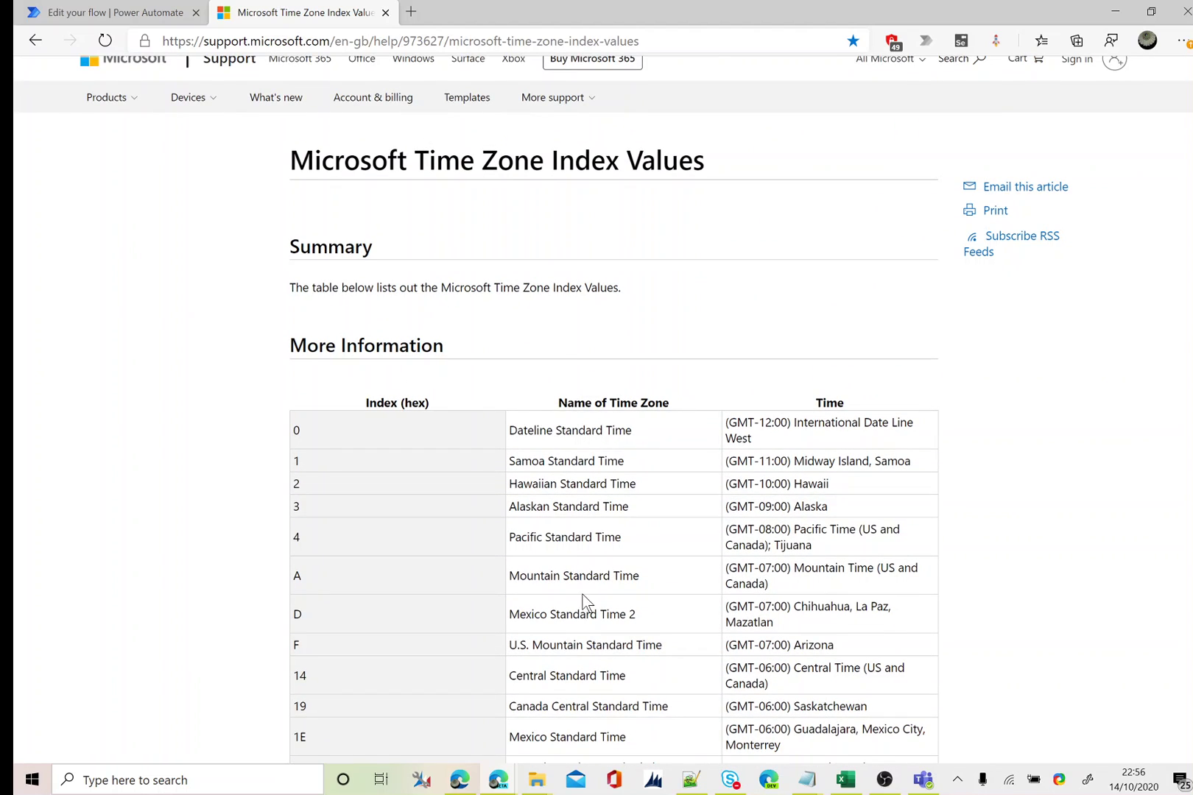
scroll(583, 602, down, 6)
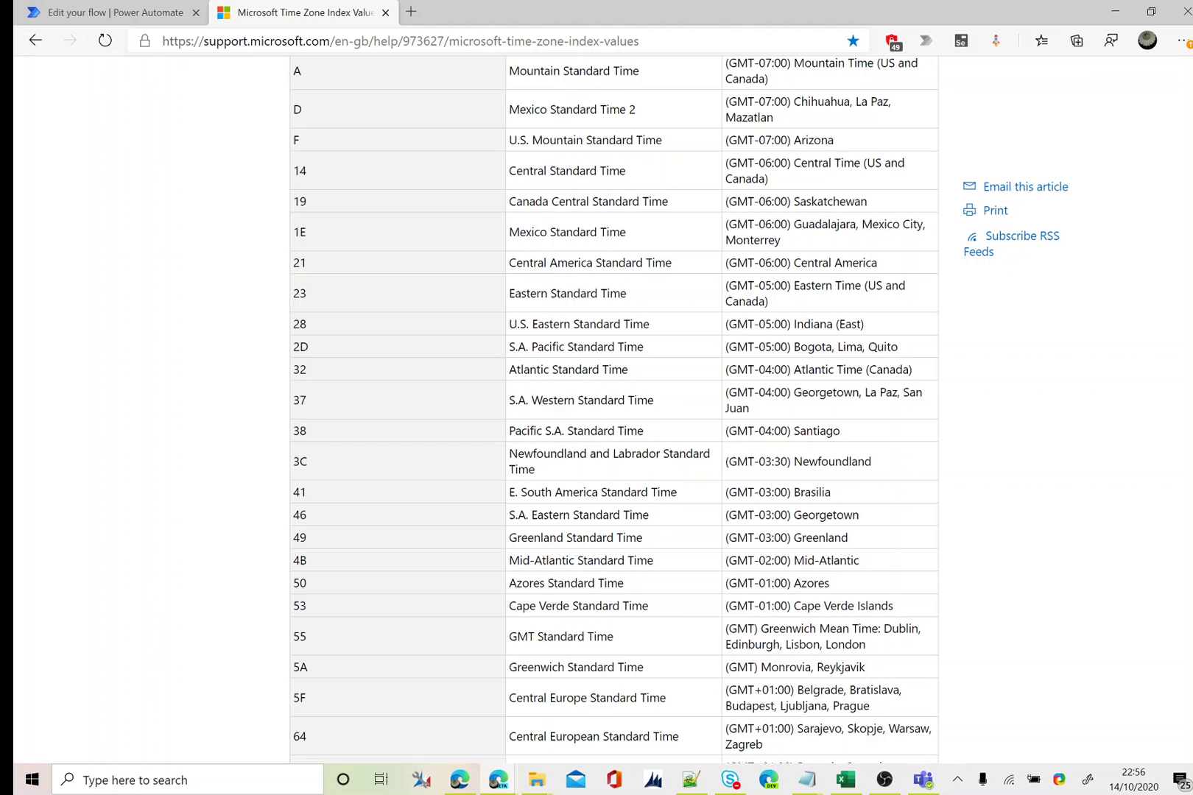
drag(673, 263, 516, 263)
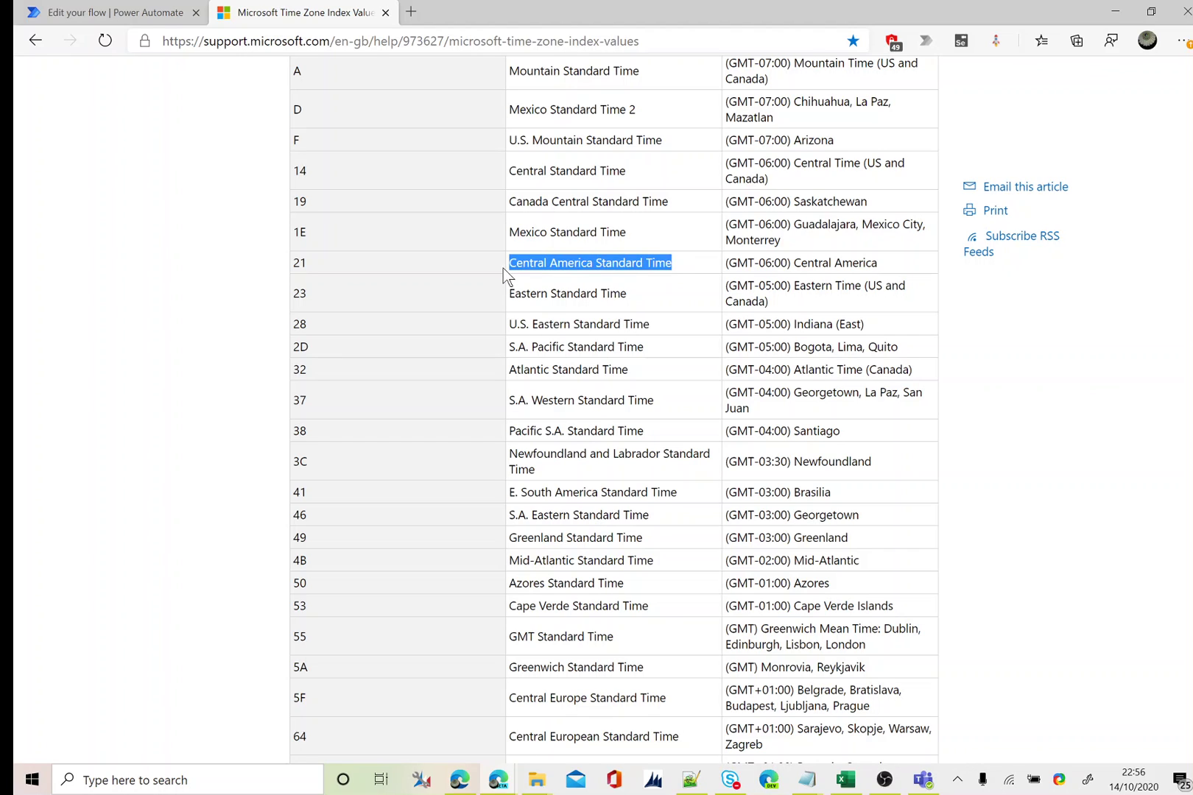
click(150, 13)
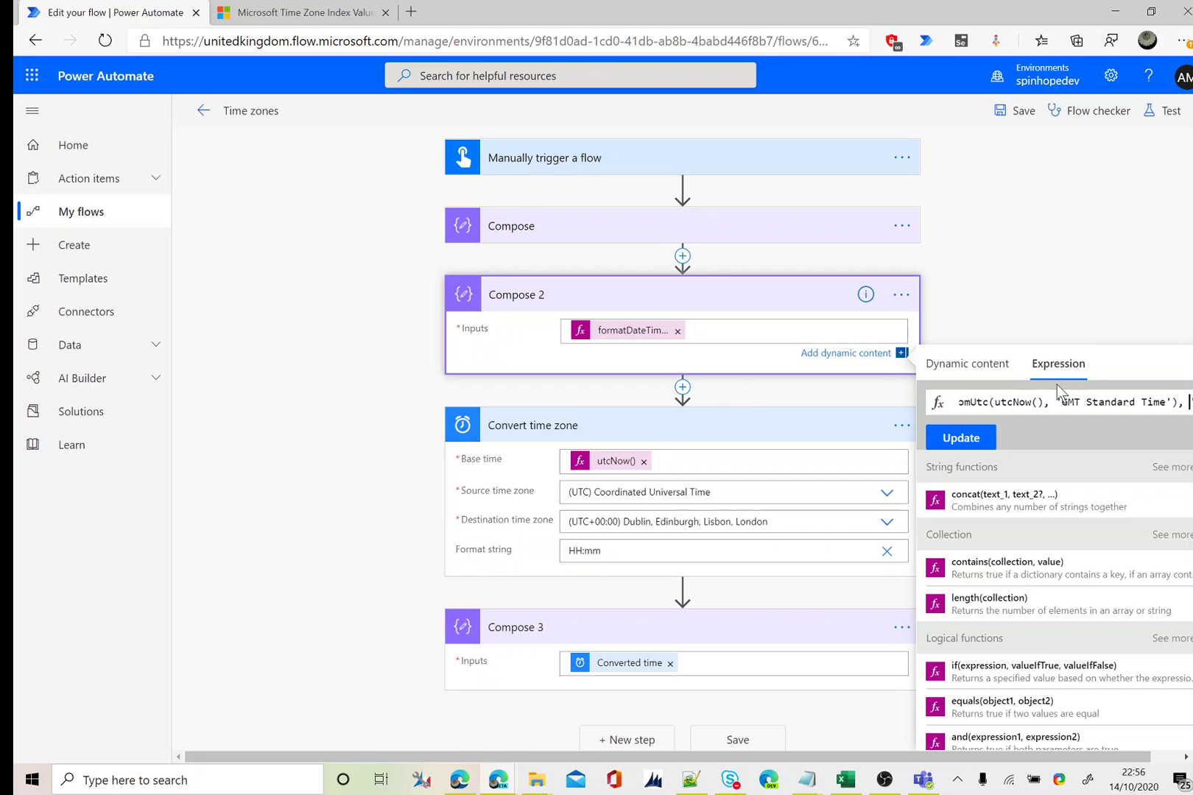
- Replace 'GMT Standard Time' with 'Central America Standard Time' in Compose 2's expression and update it
drag(1061, 402, 1166, 402)
text(Central America Standard Time)
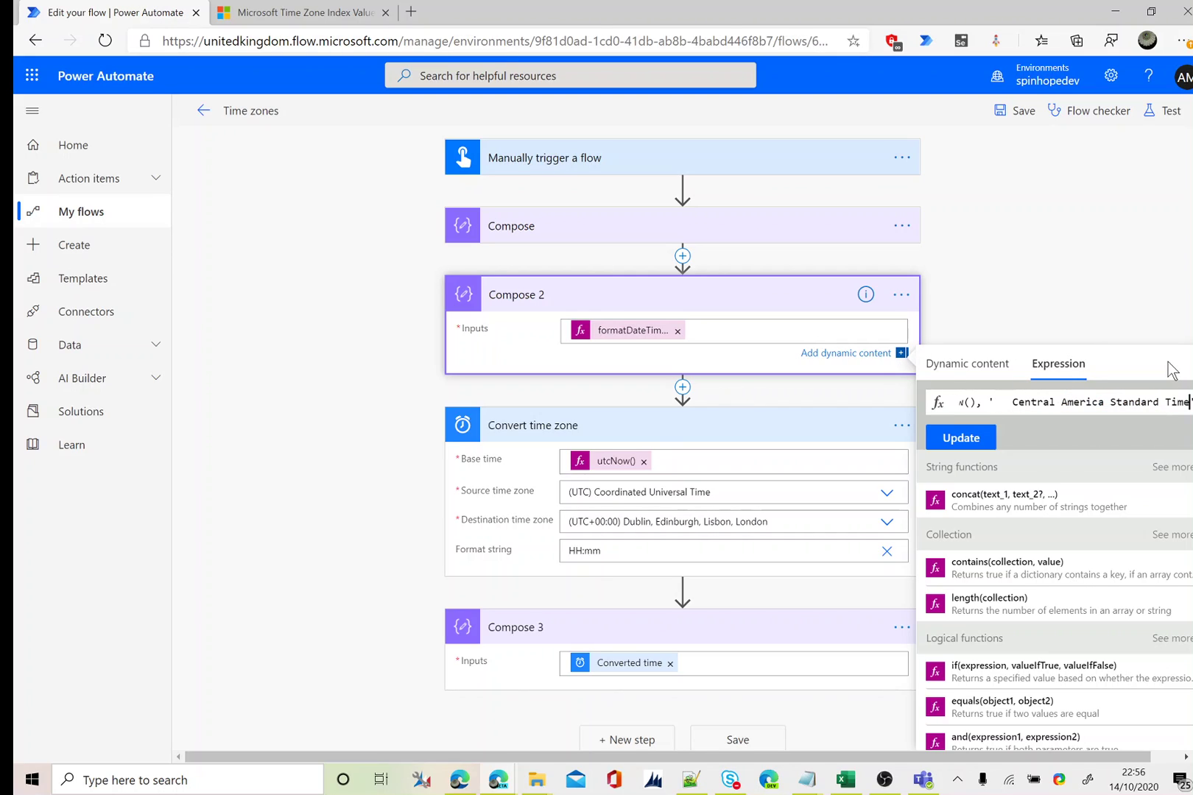
click(1014, 402)
key(BackSpace)
key(BackSpace)
key(BackSpace)
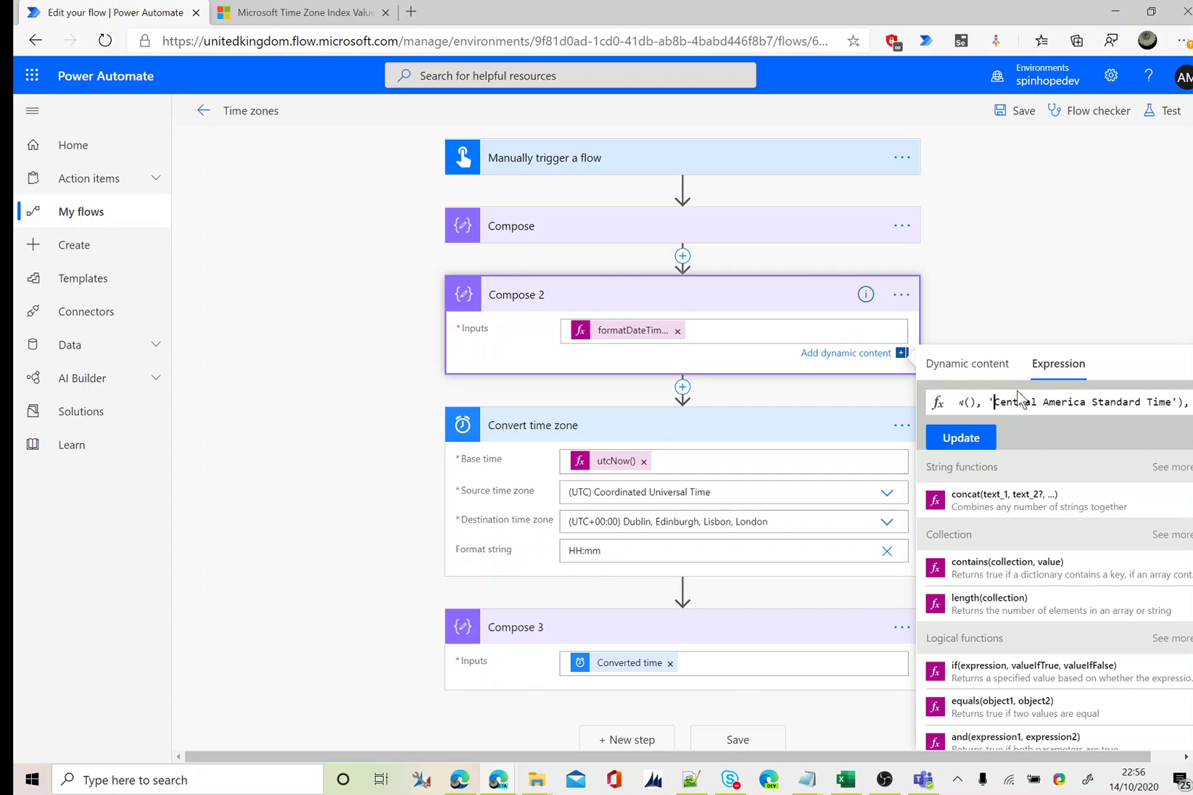
click(961, 437)
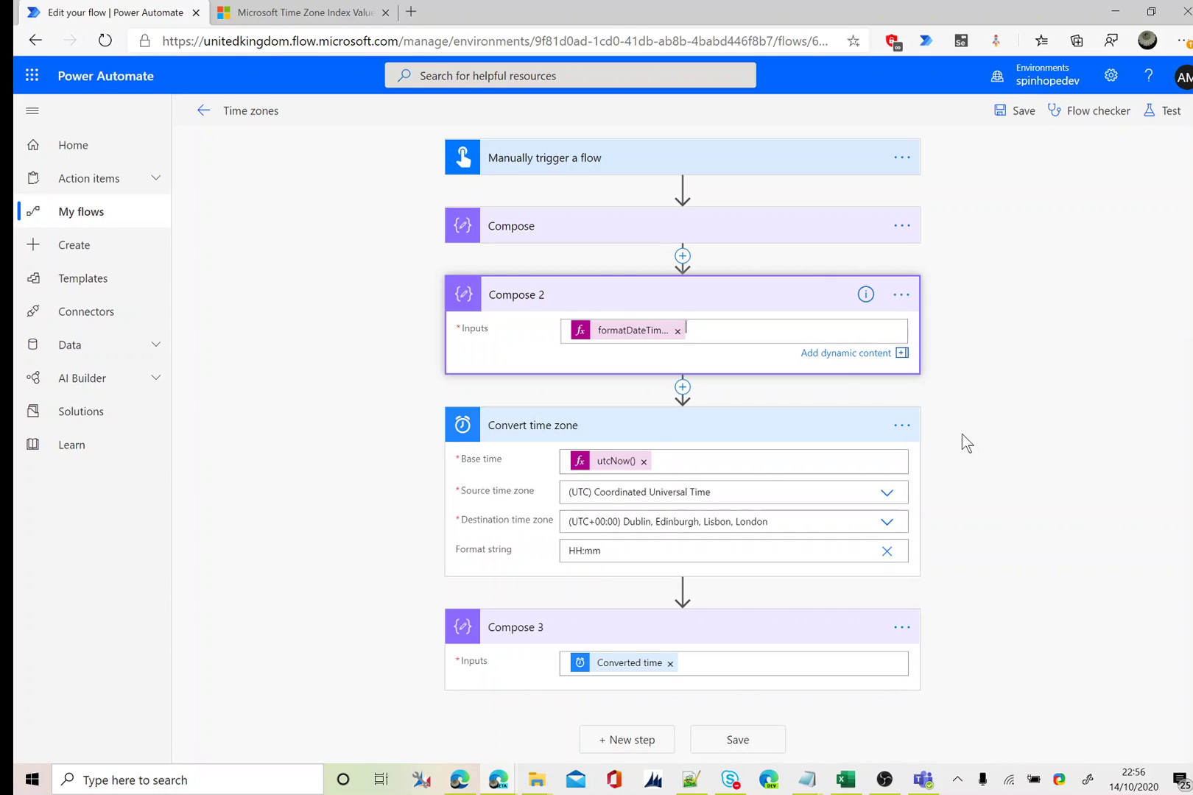
- Reopen Compose 2's expression to verify the new Central America time zone argument
double_click(632, 330)
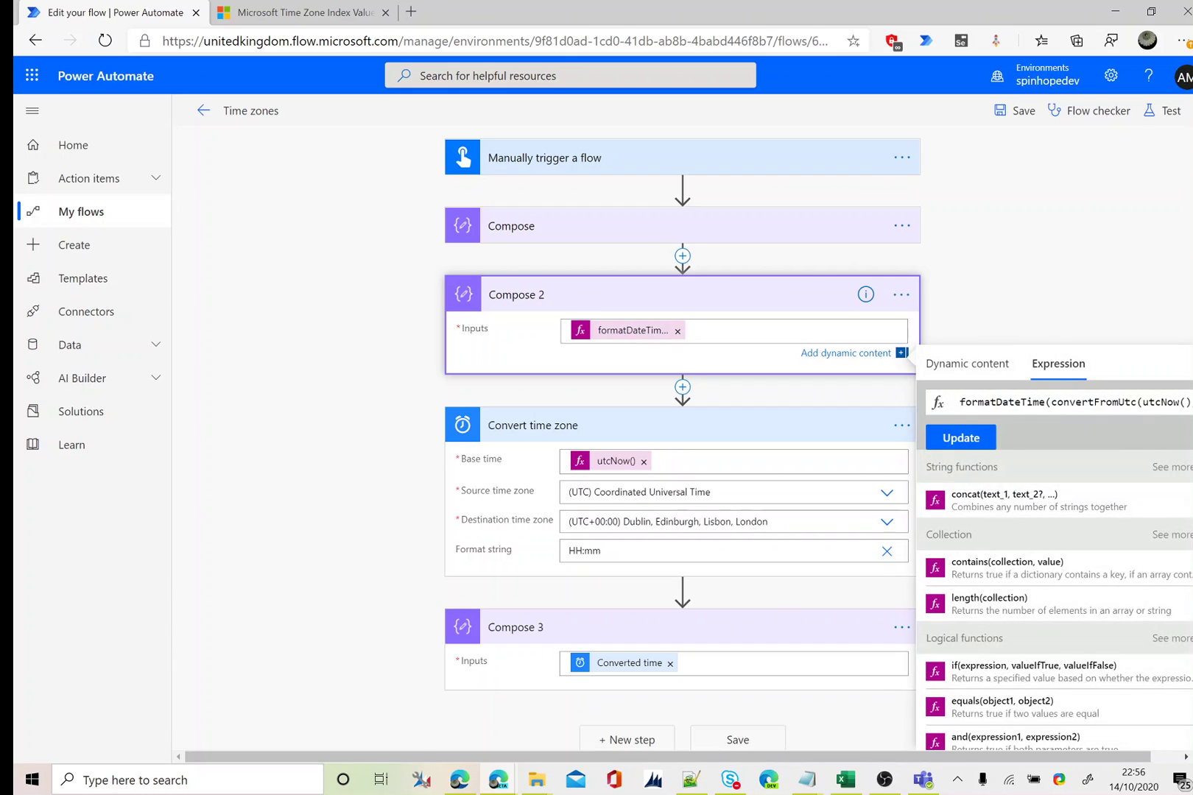
click(971, 402)
click(1131, 402)
key(Right)
key(Right)
key(Right)
key(Right)
key(Right)
key(Right)
key(Right)
key(Right)
key(Right)
key(Right)
key(Right)
key(Right)
key(Right)
key(Right)
key(Right)
key(Right)
key(Right)
key(Right)
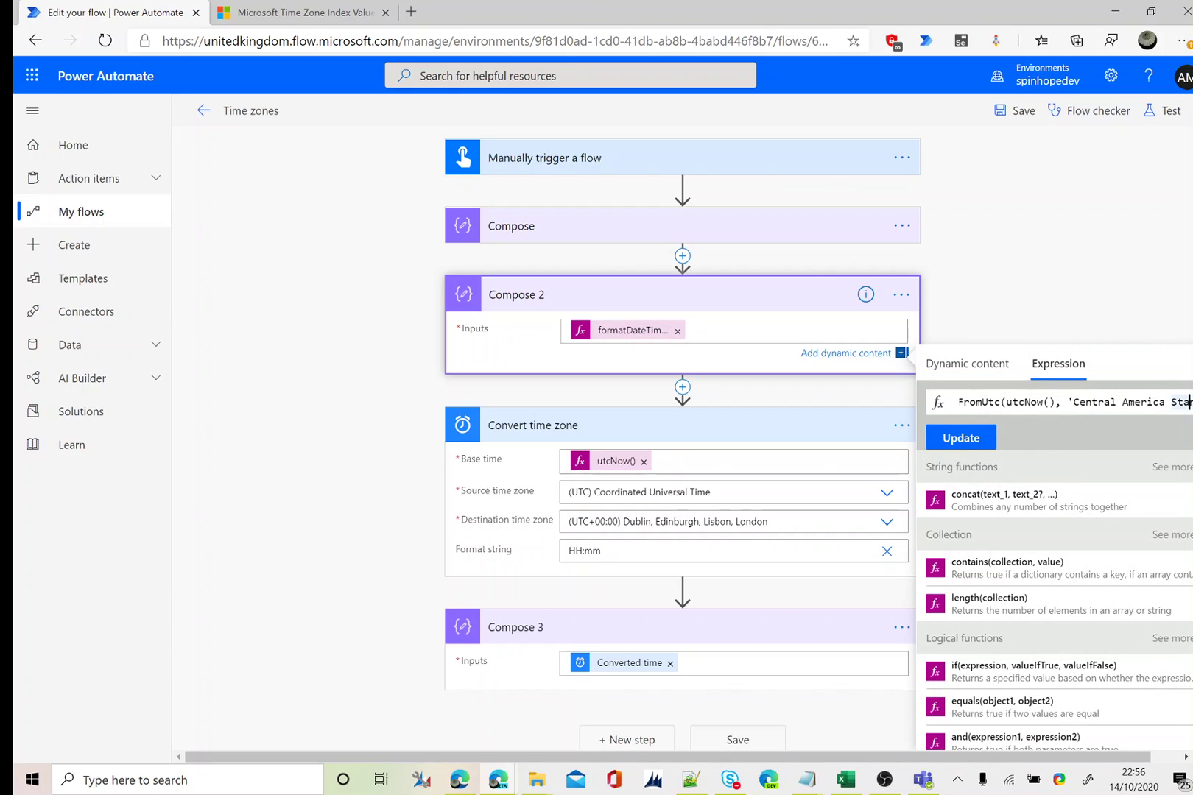
- Save the flow and run the test again
click(1163, 120)
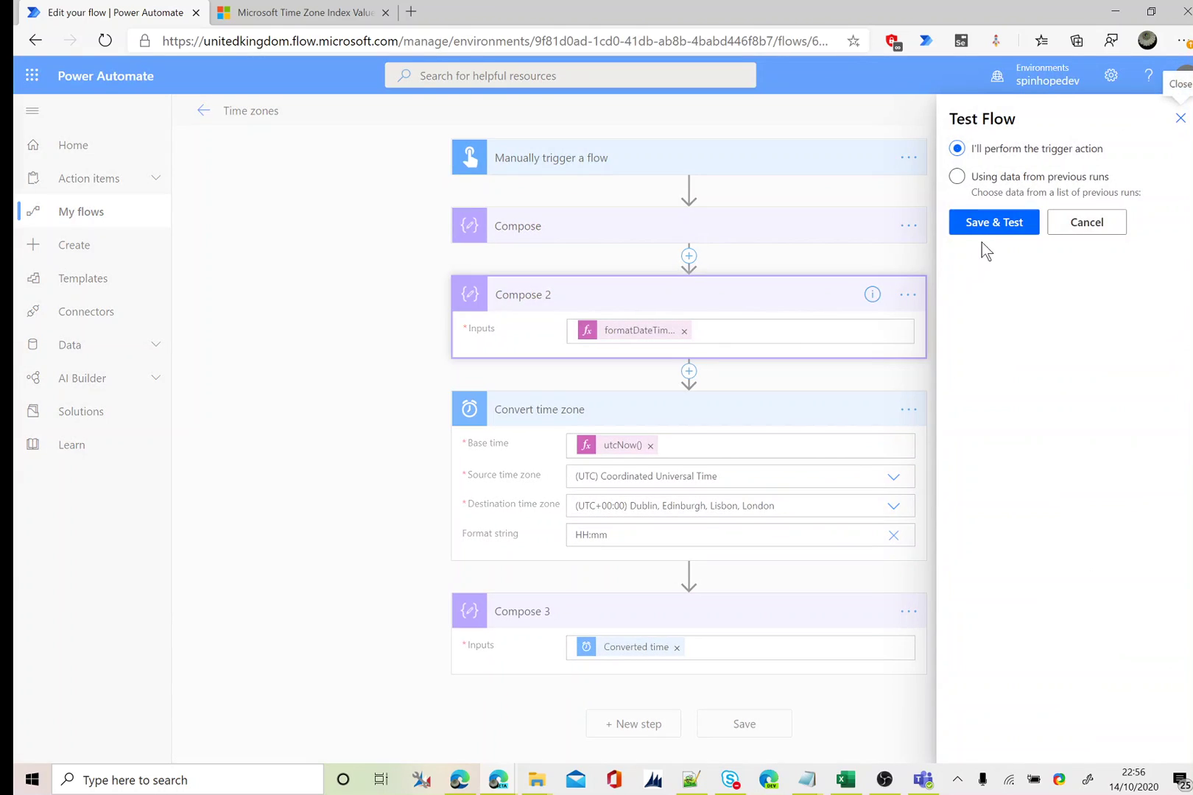
click(990, 210)
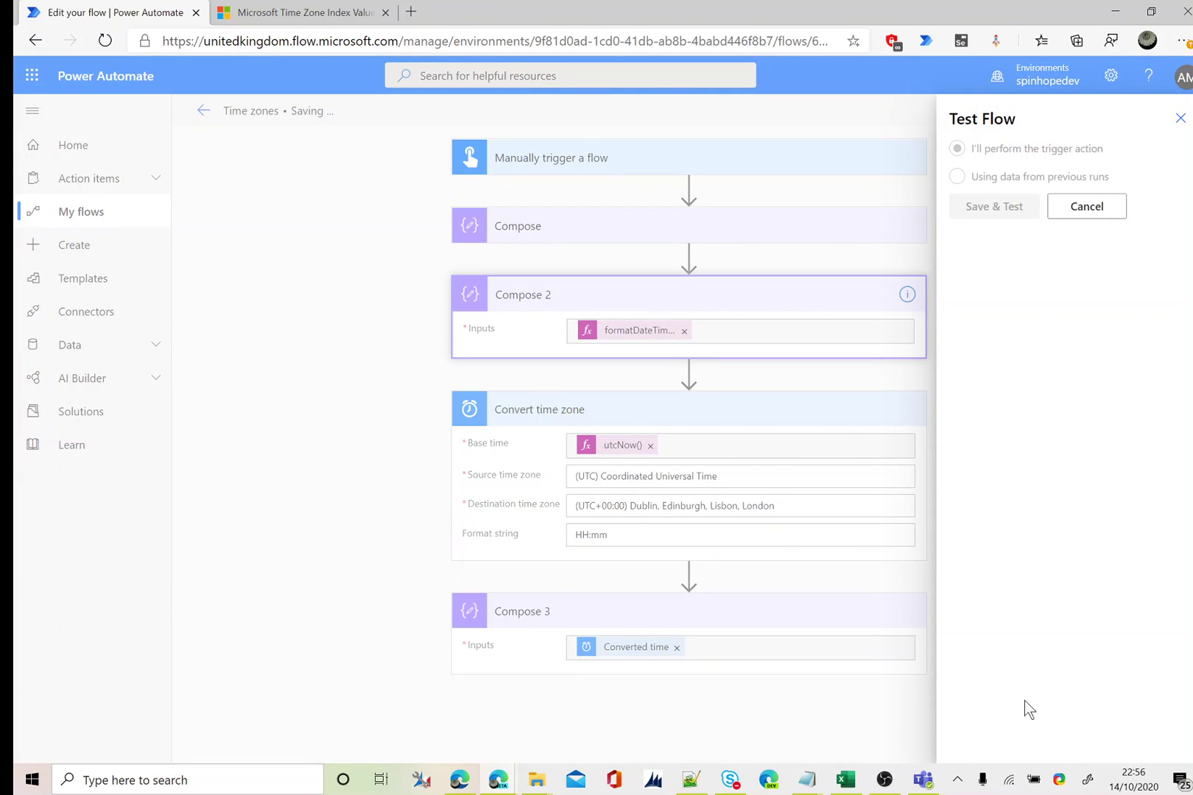
click(980, 736)
click(982, 738)
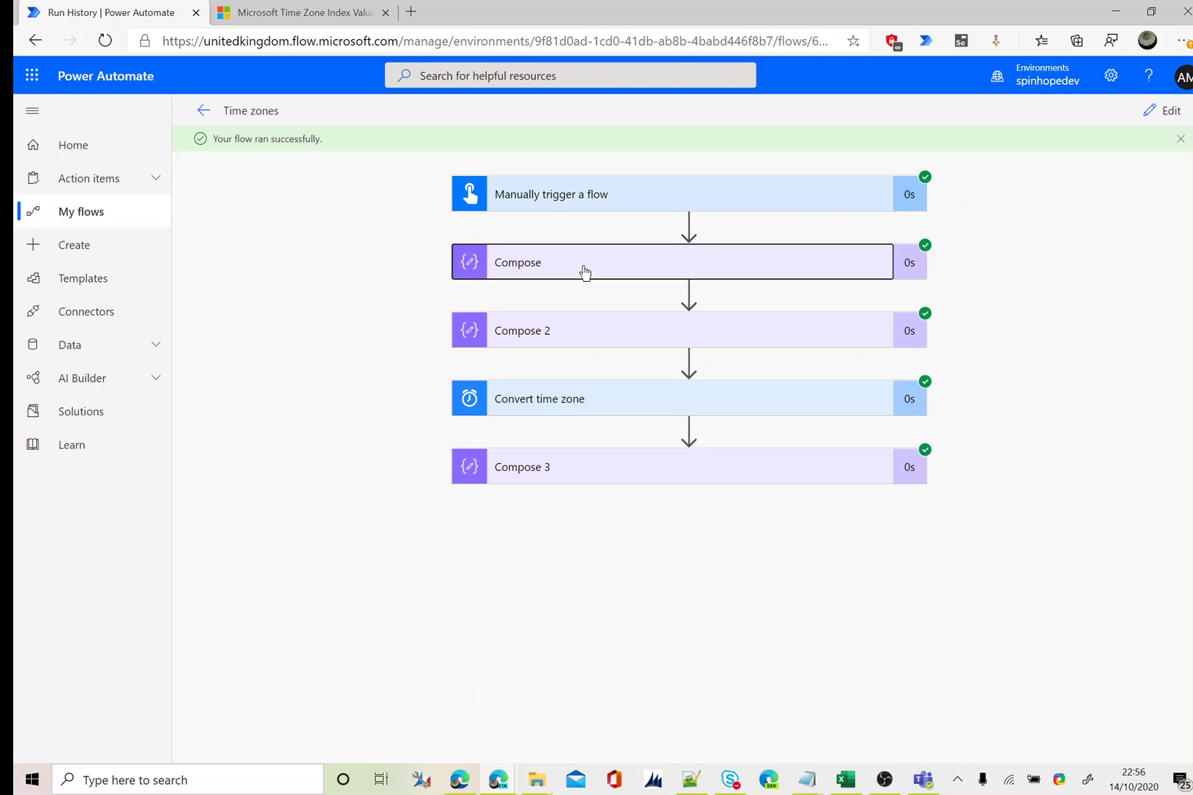
- Compare the run outputs: Compose shows 21:56 and Compose 2 shows 15:56
click(584, 272)
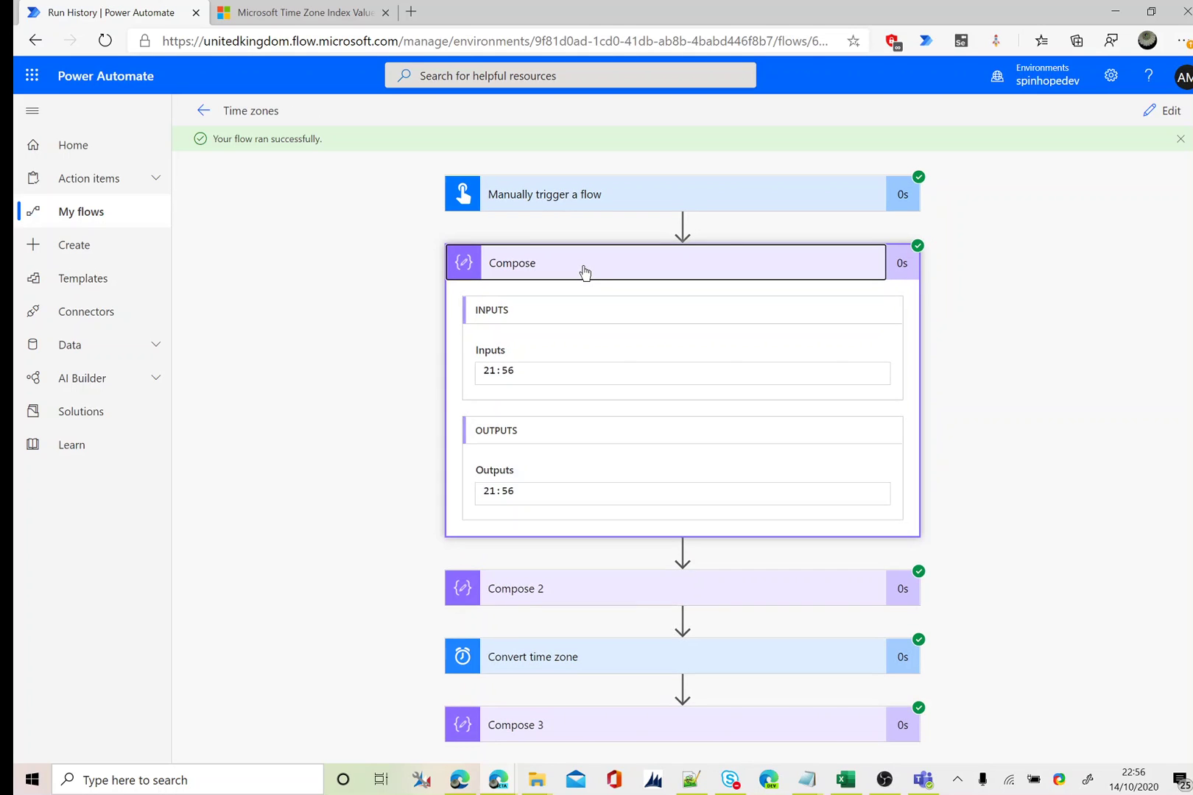
click(563, 591)
scroll(451, 571, down, 2)
scroll(447, 563, down, 2)
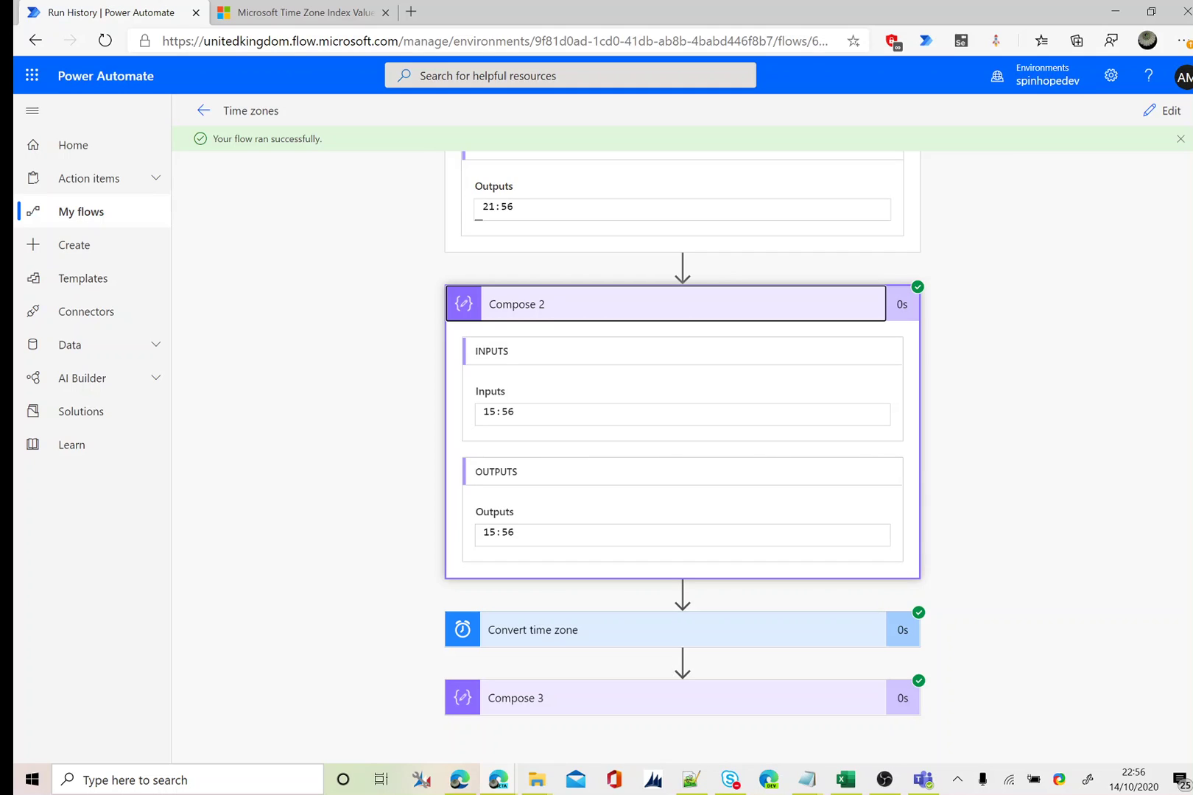
- Reopen the Time zones flow editor, glancing at the time zone index page in between
click(1168, 115)
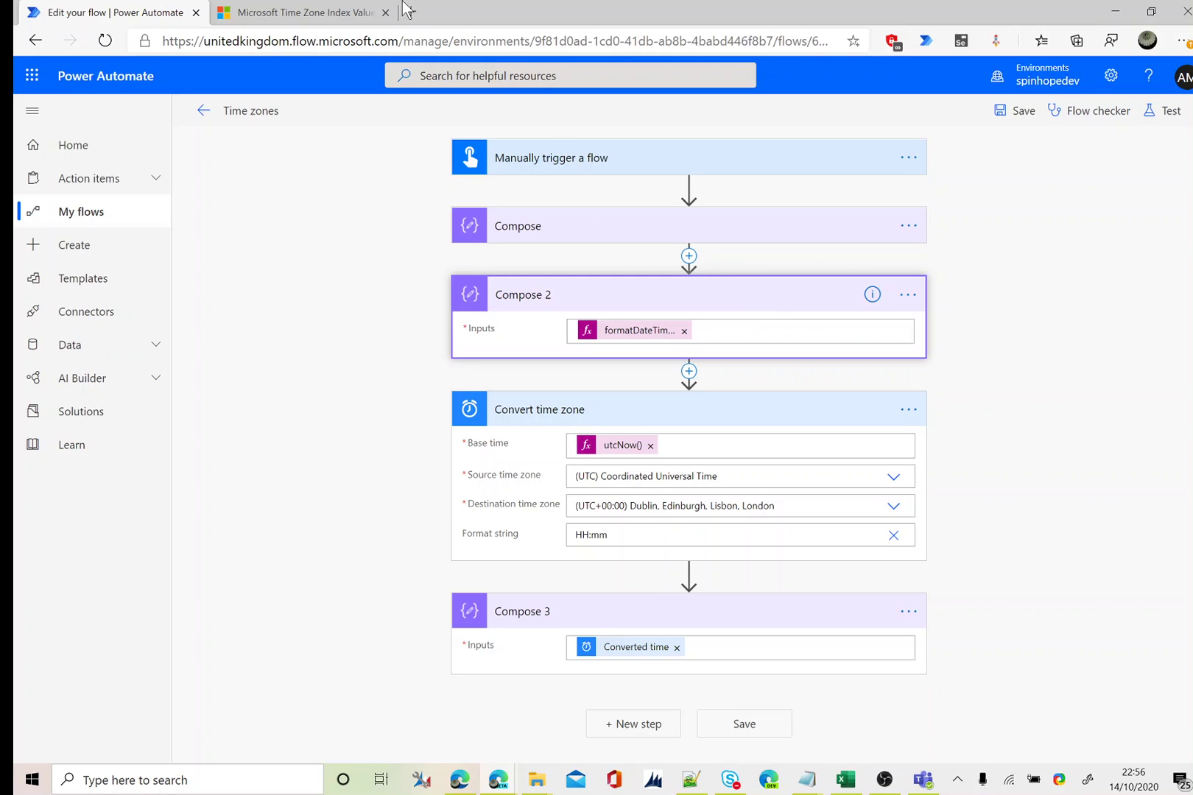
click(273, 15)
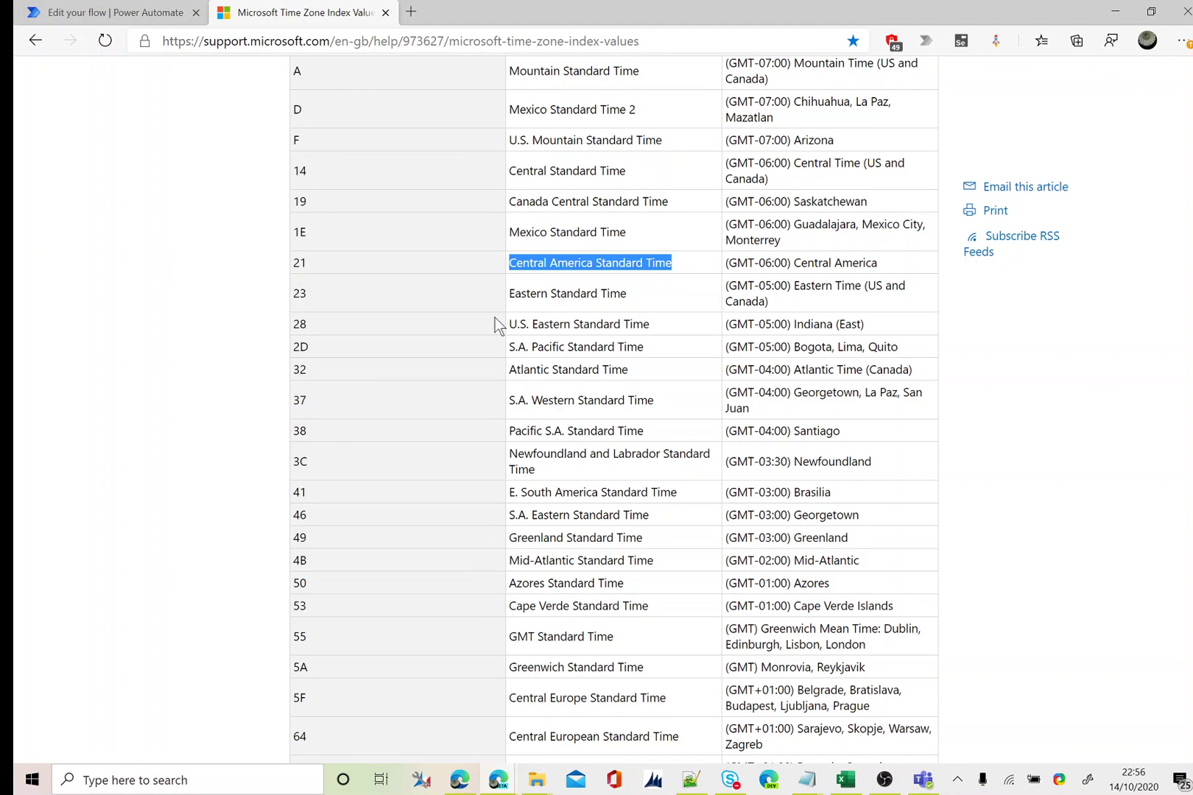
click(159, 15)
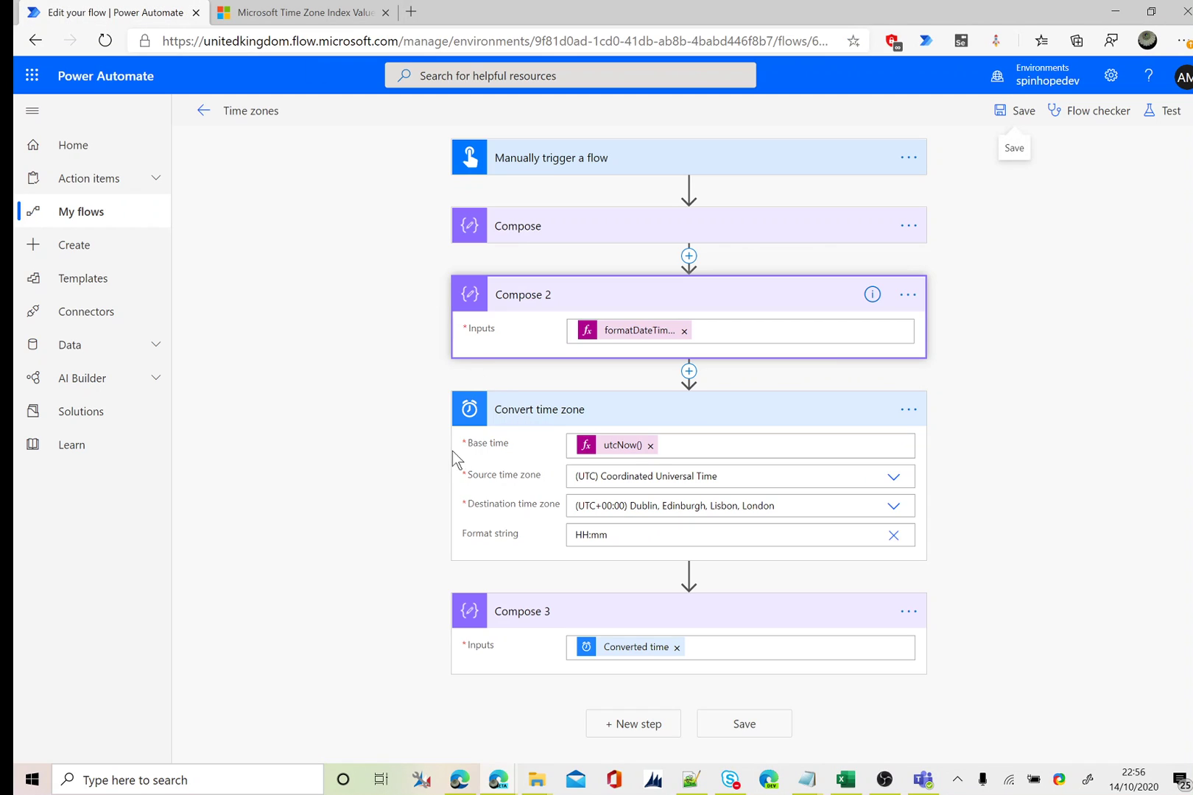